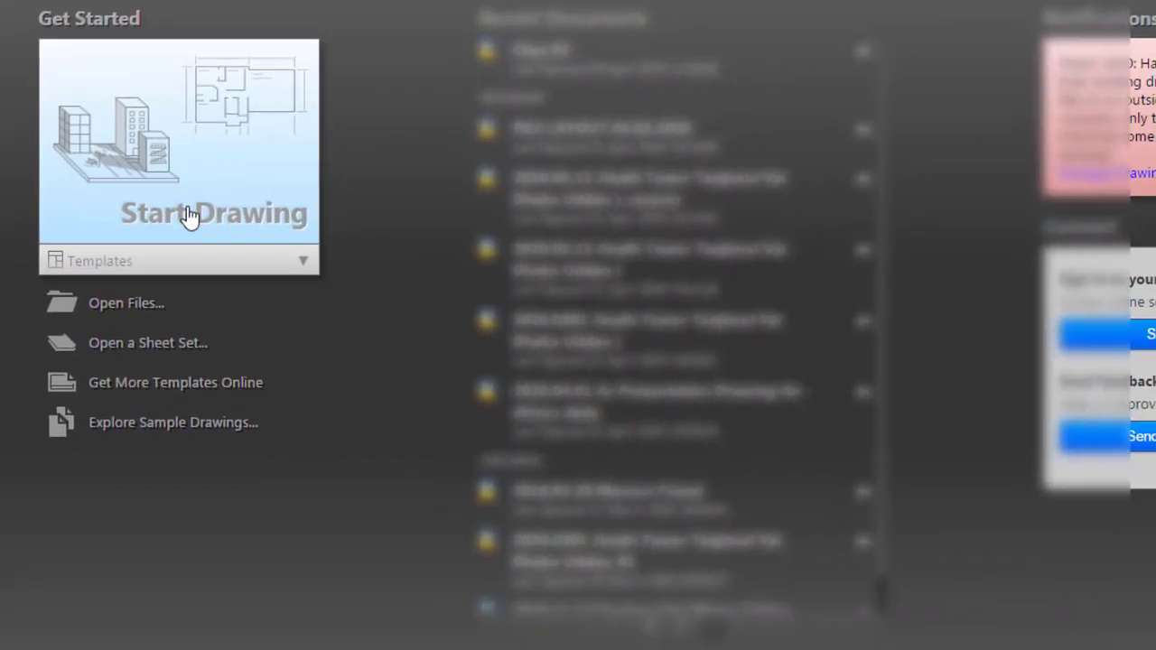
- Create the new blank drawing Drawing9.dwg from Start Drawing on the Start tab
click(190, 217)
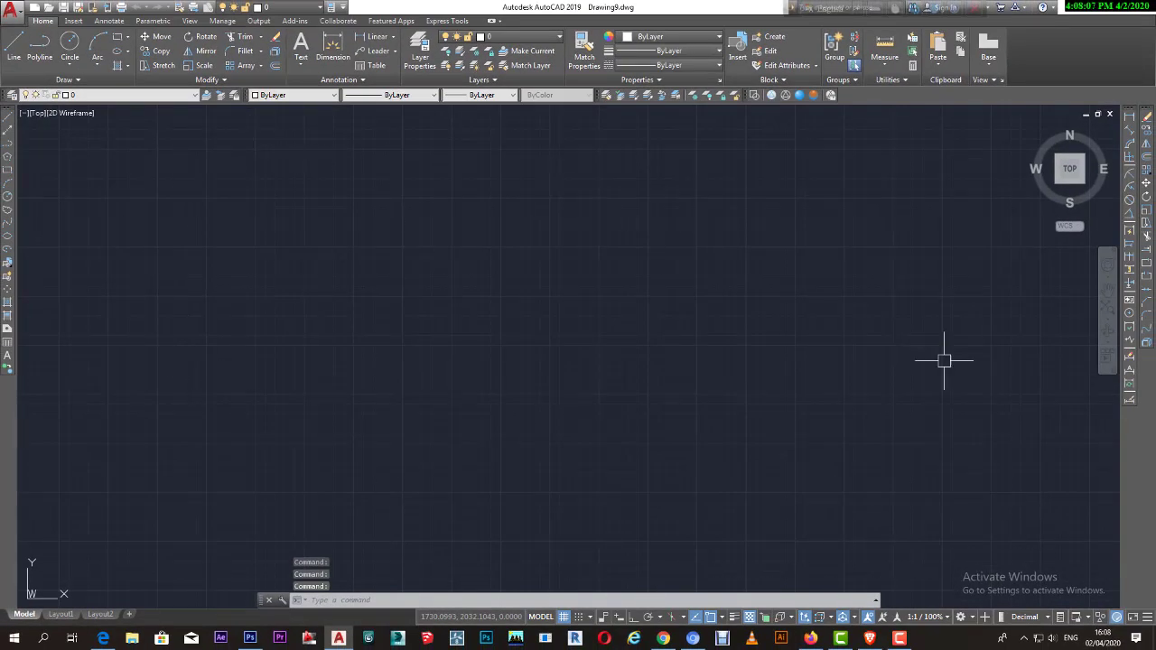
click(480, 379)
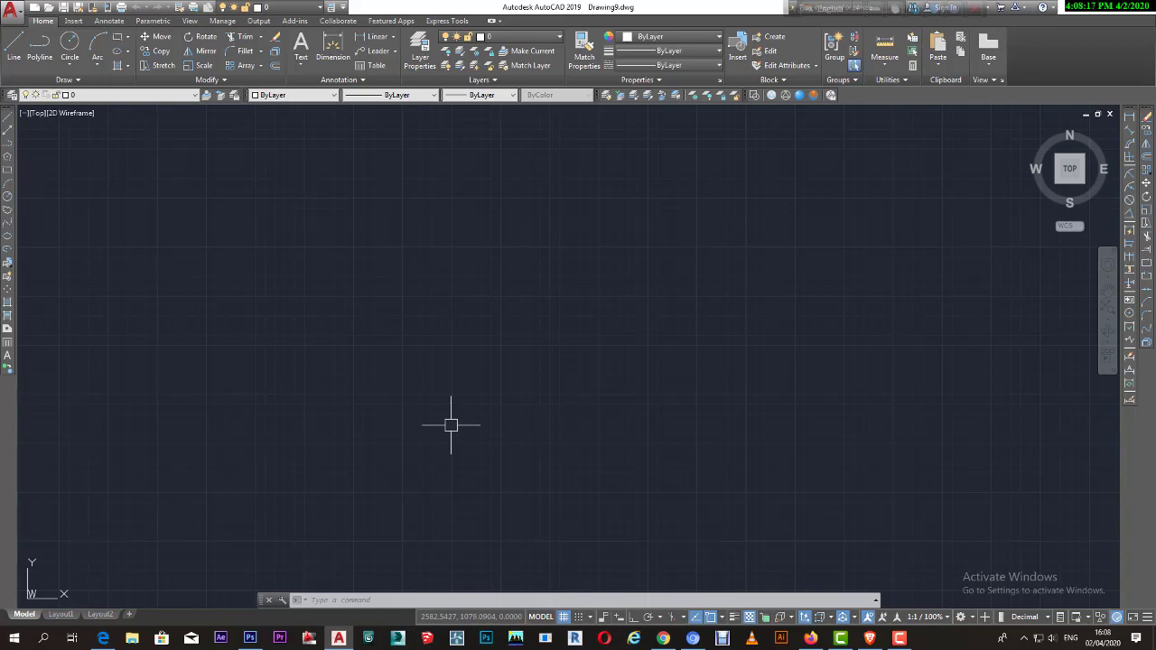
- In Options > Display > Colors, set the 2D model space uniform background to Black
right_click(465, 599)
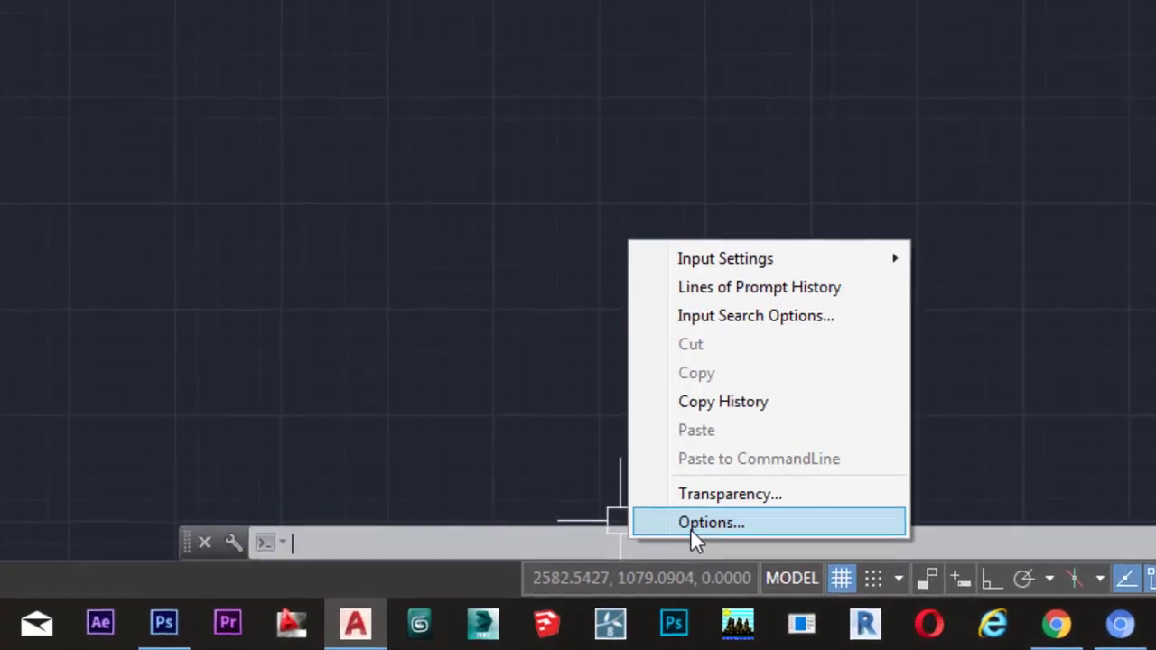
click(696, 526)
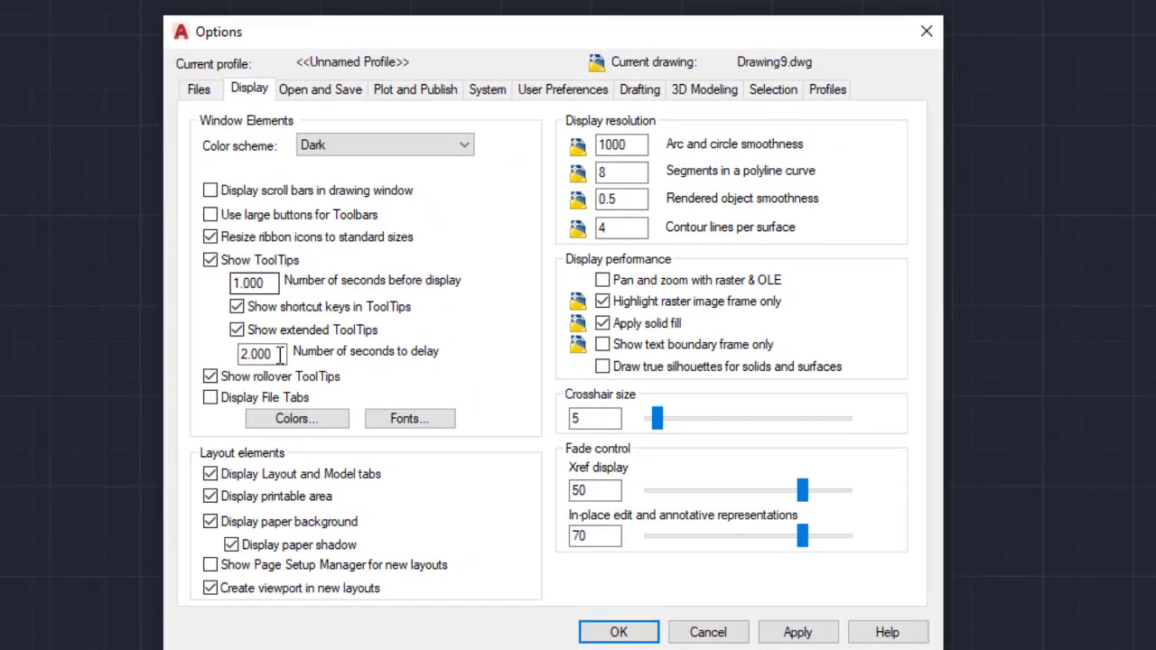
click(305, 420)
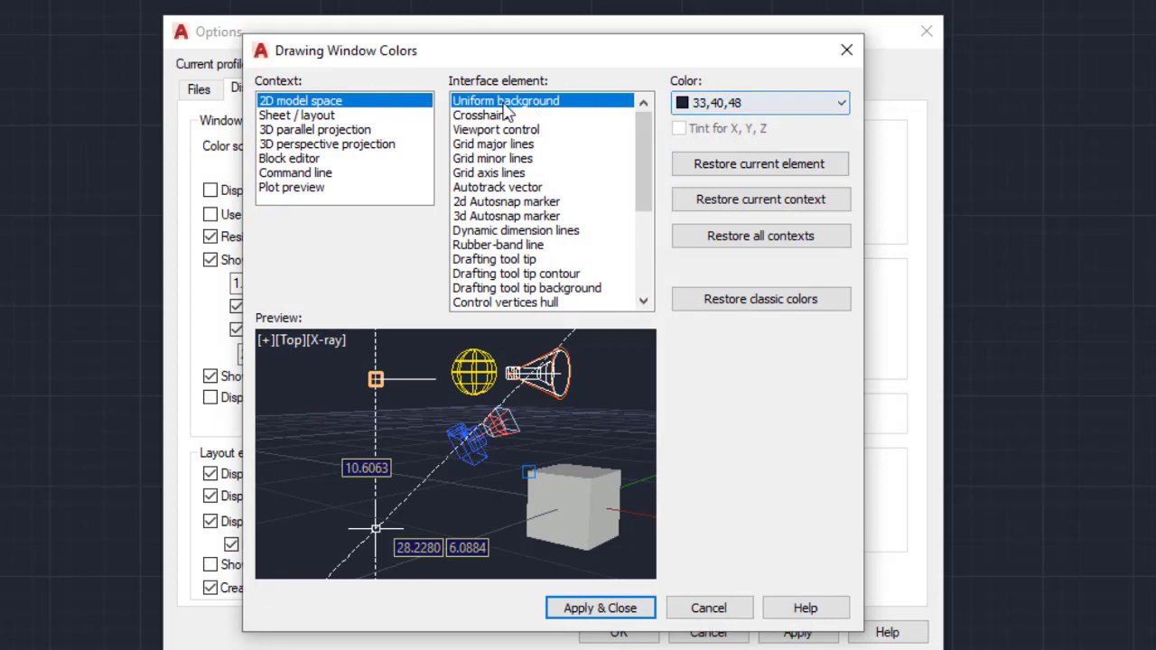
click(769, 108)
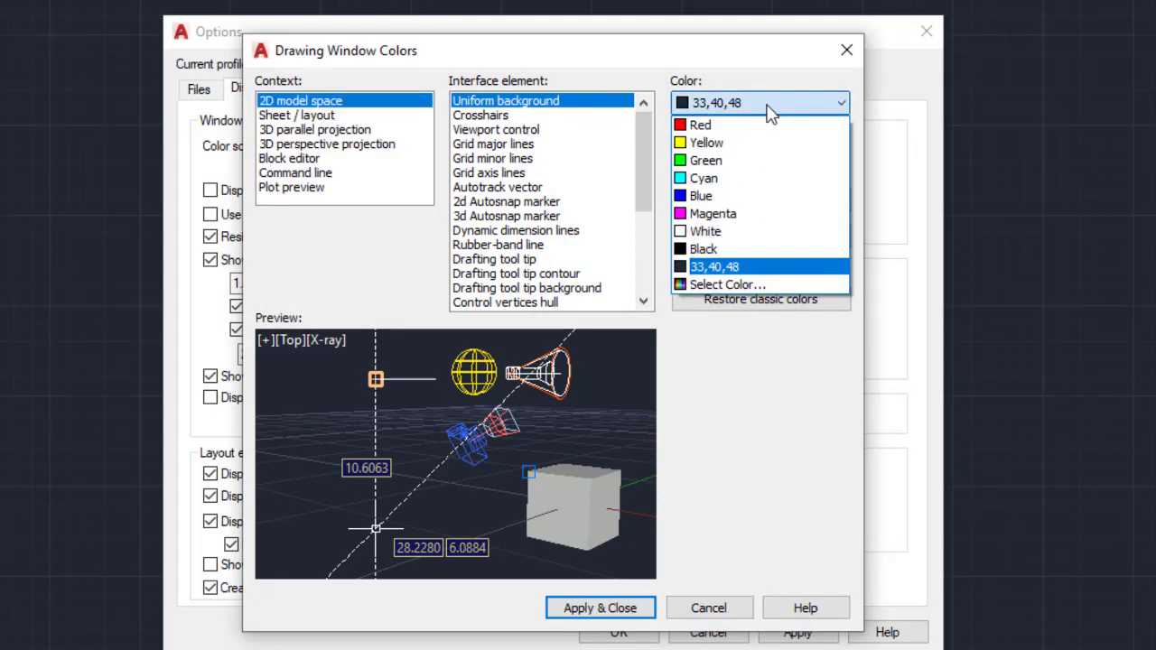
click(755, 248)
click(596, 609)
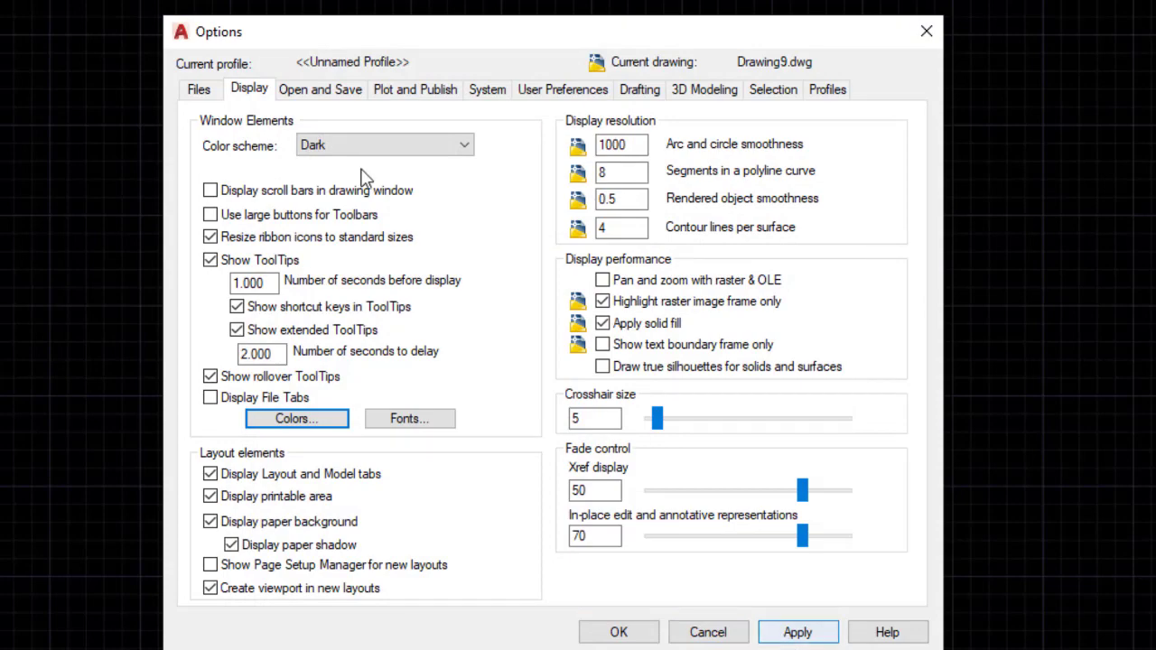
- Apply and close Options, then reopen it with OP and close it again
click(330, 100)
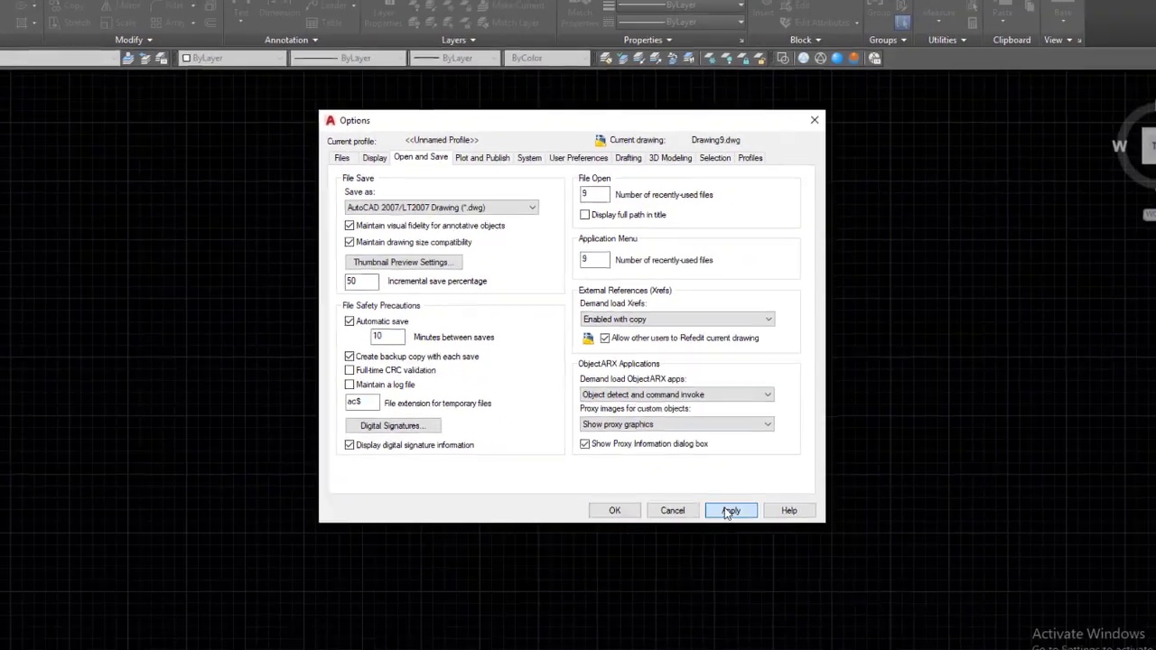
click(774, 603)
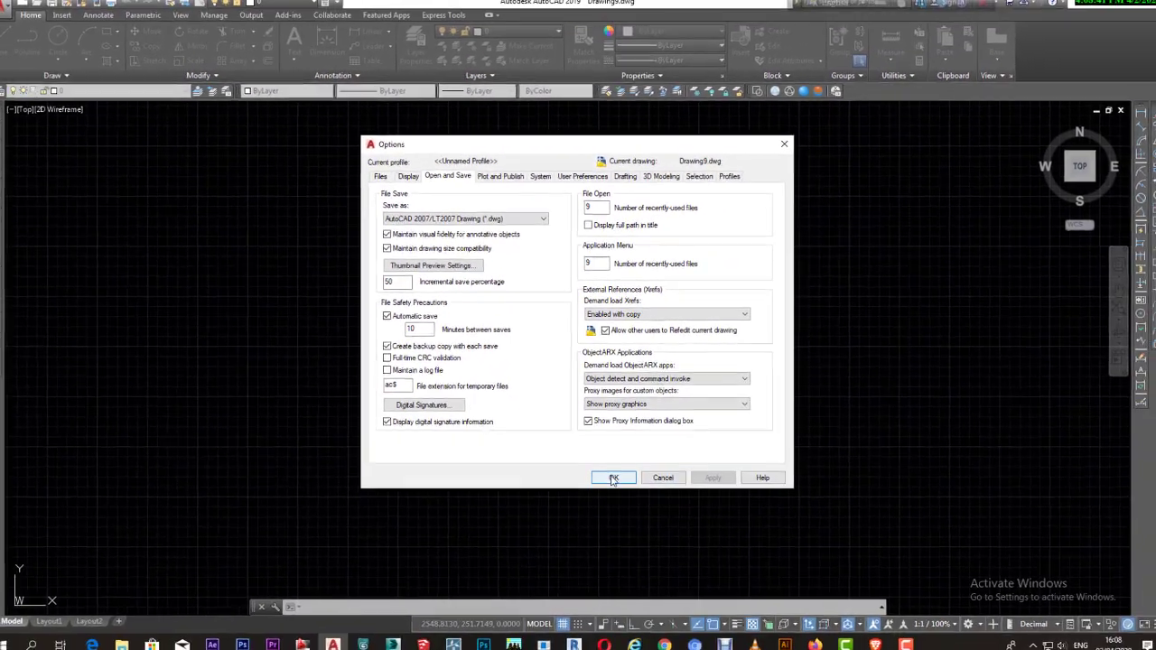
click(618, 493)
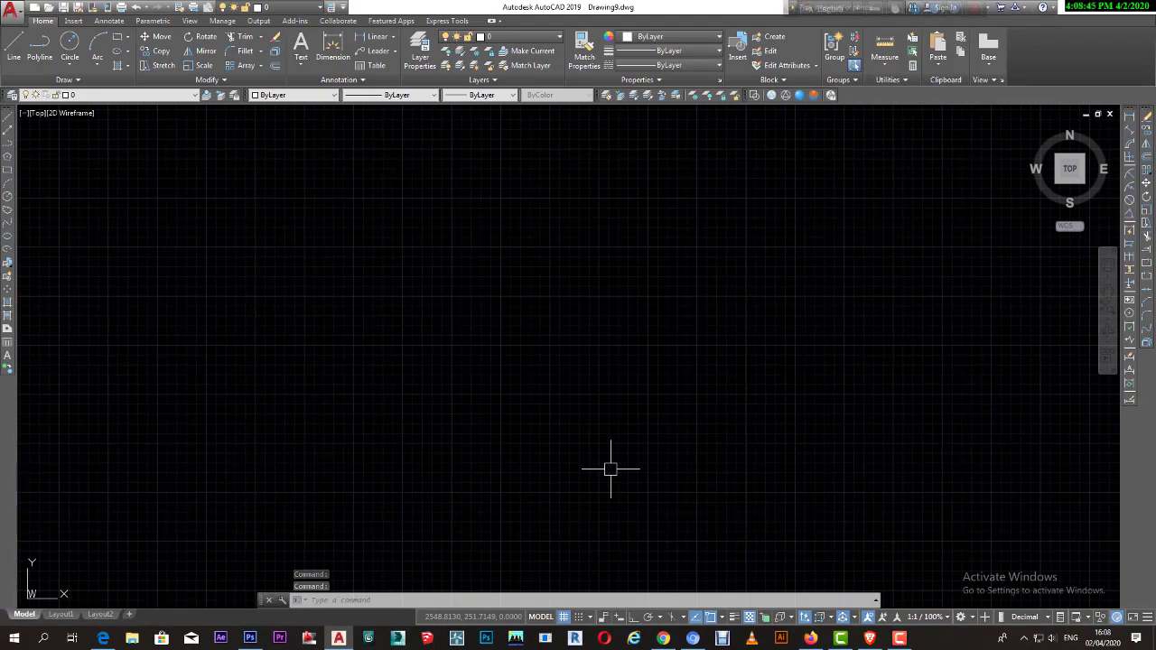
text(OP)
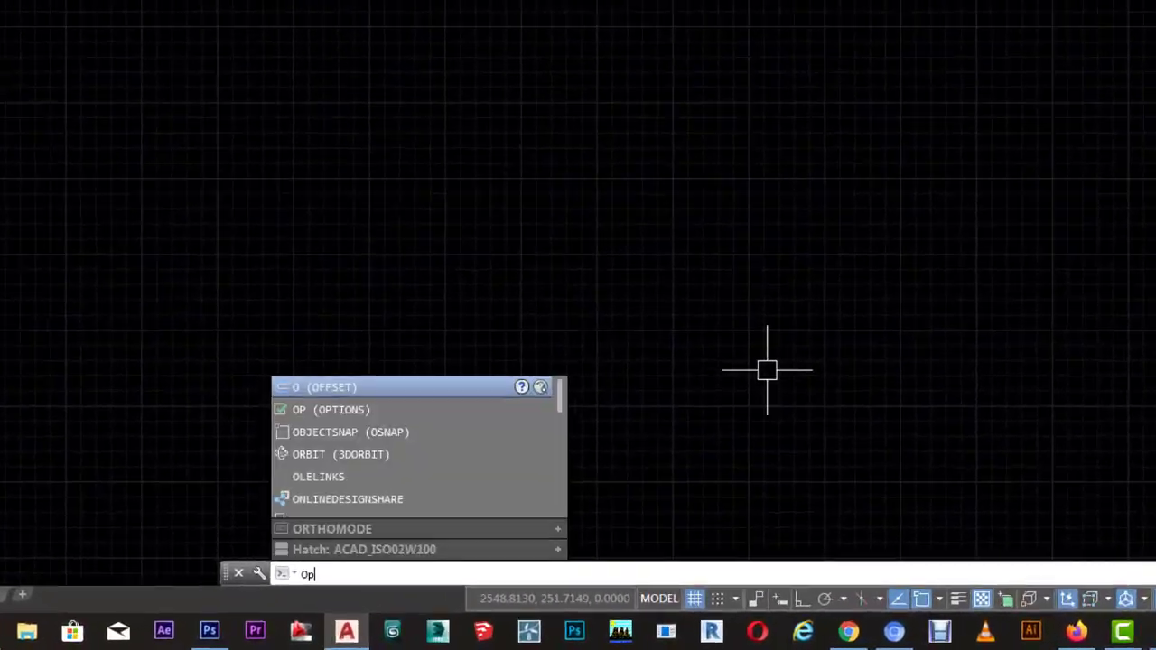
key(Return)
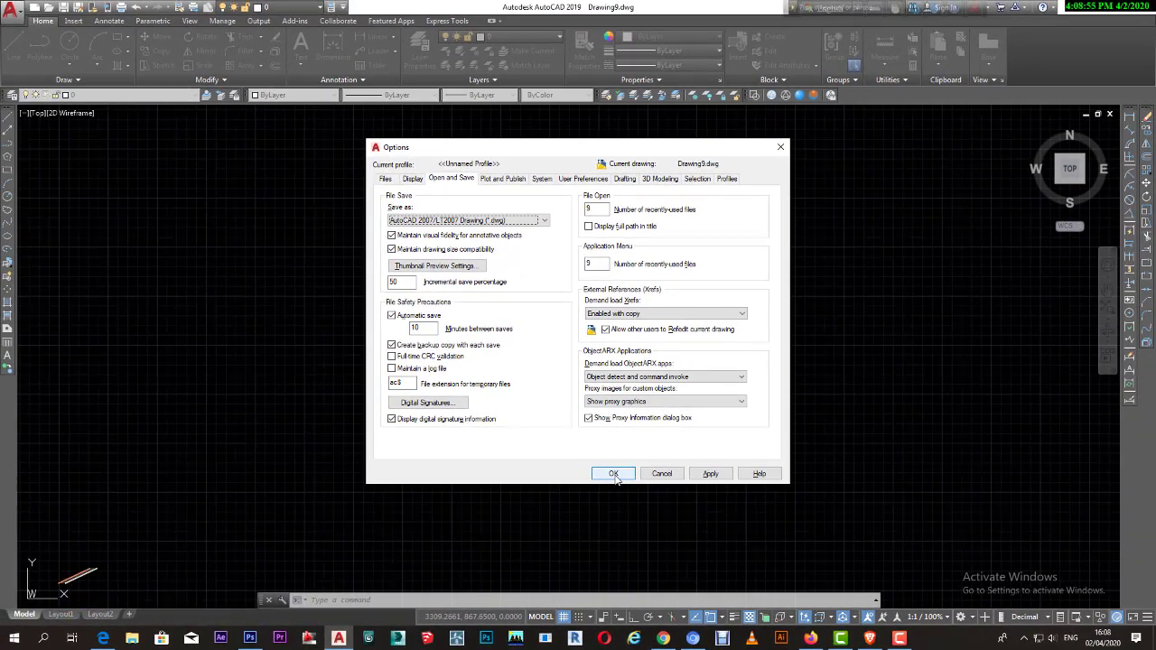
click(615, 478)
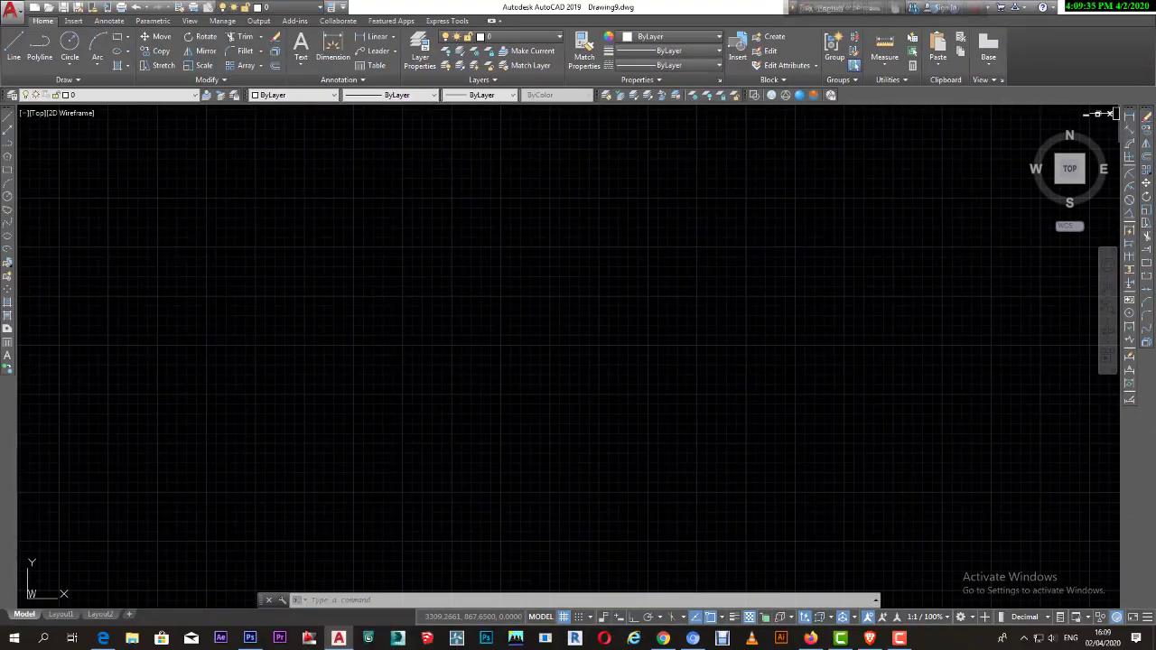
click(394, 389)
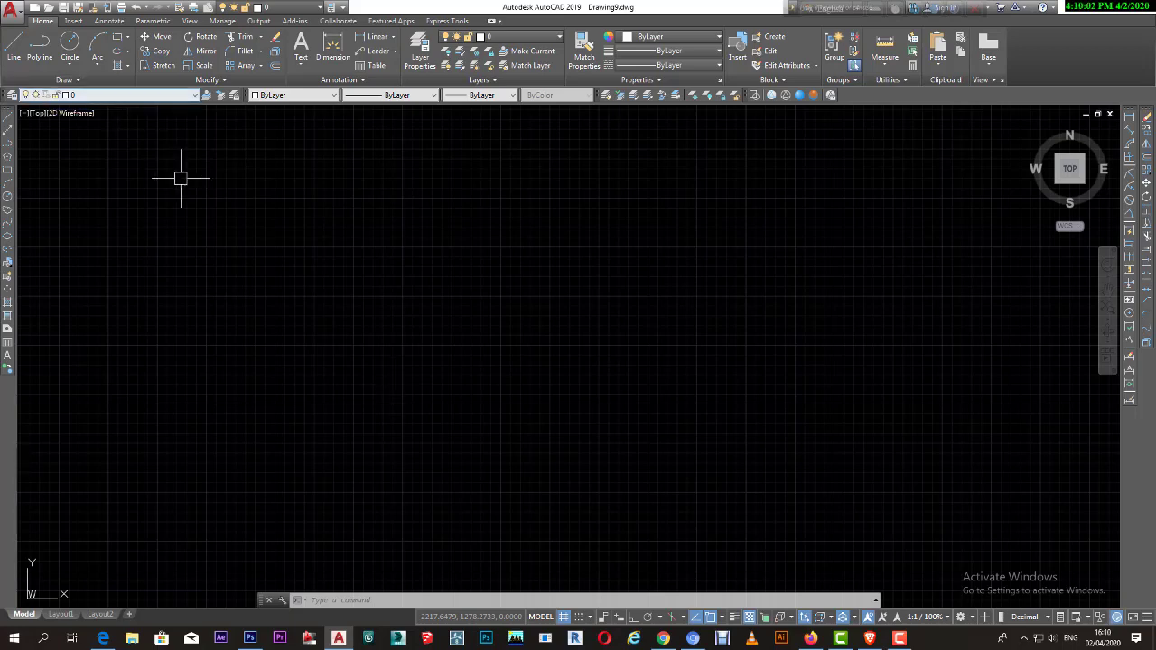
- Set Drawing Units to Architectural, precision 0'-0 1/4", insertion scale Inches
click(29, 124)
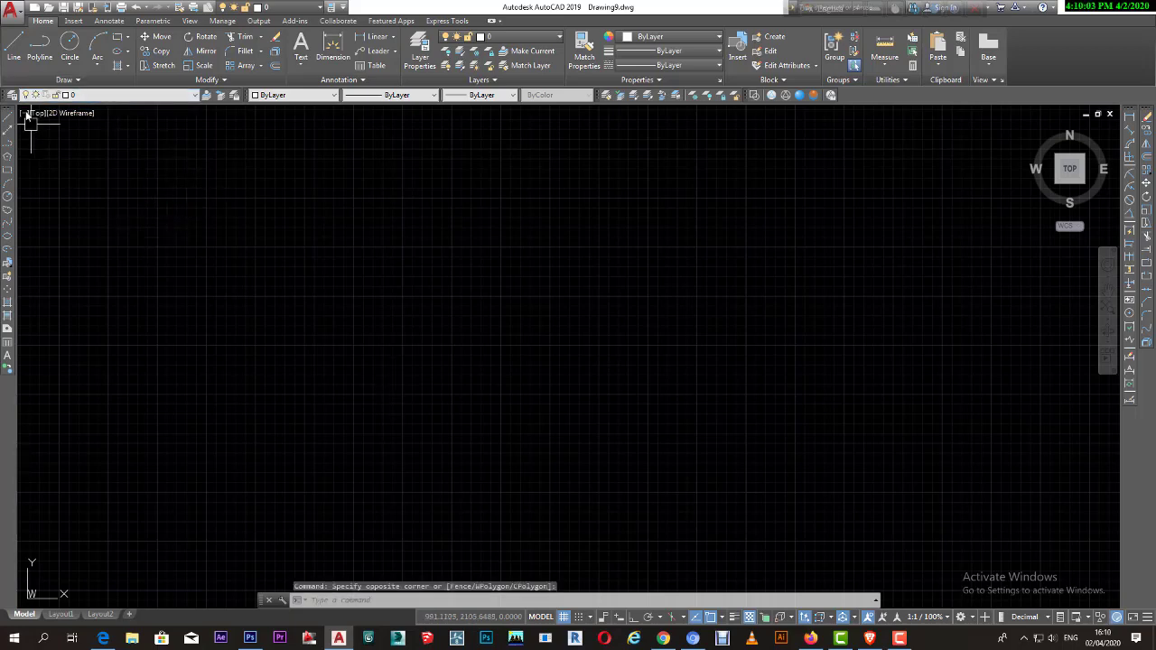
click(16, 19)
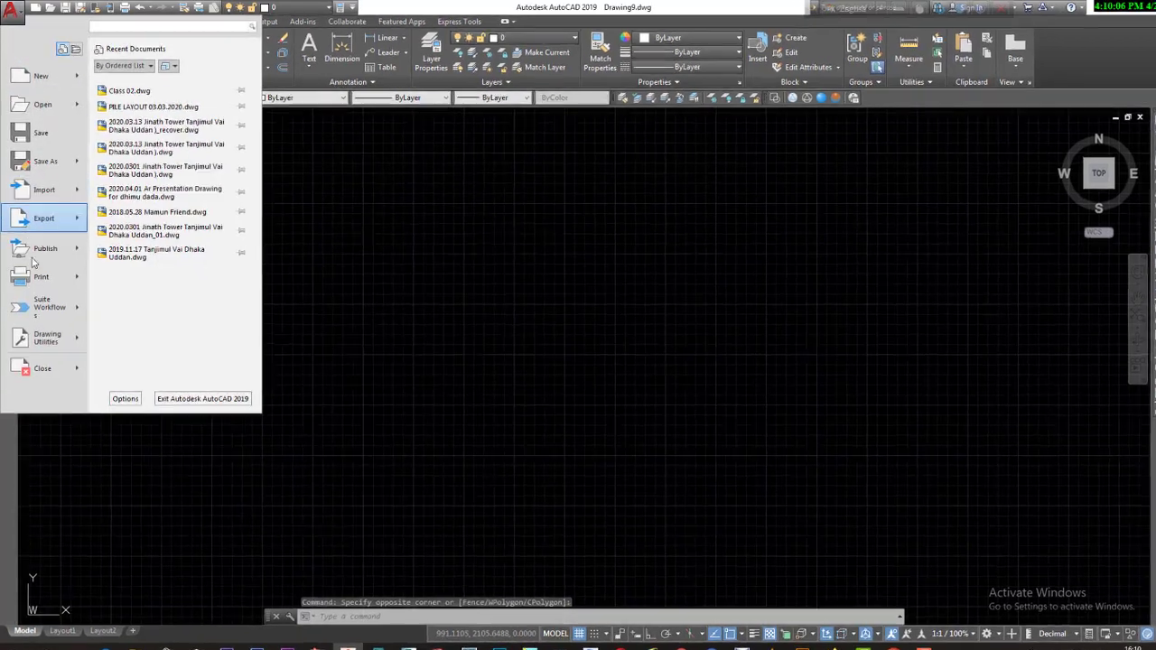
mouse_move(56, 412)
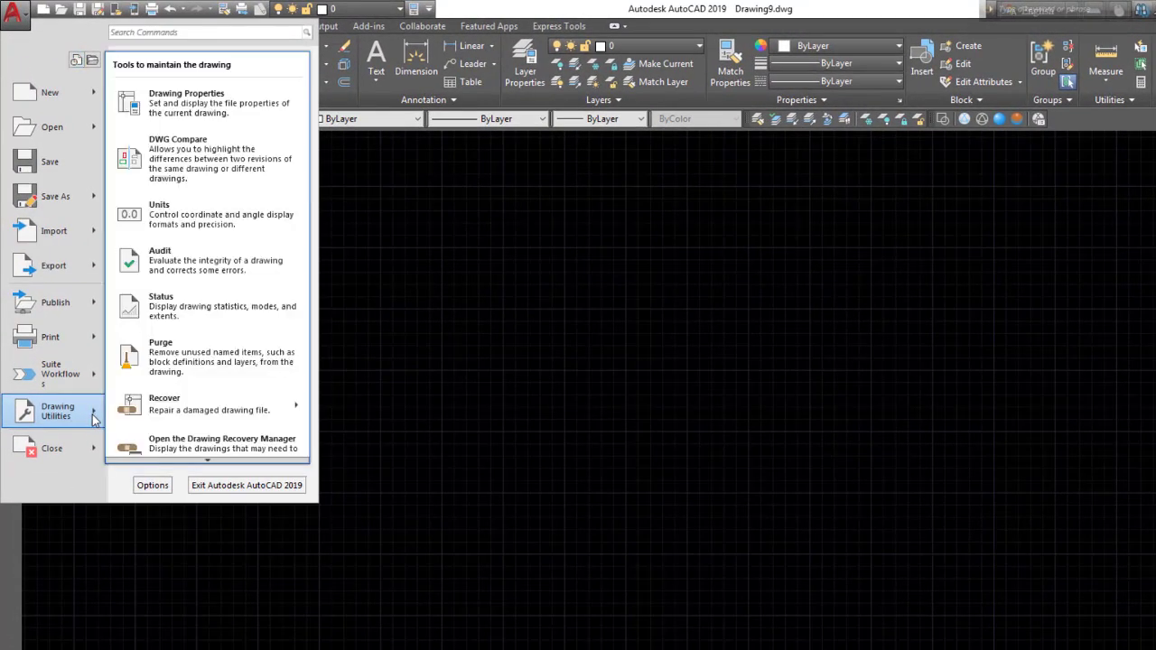
click(180, 215)
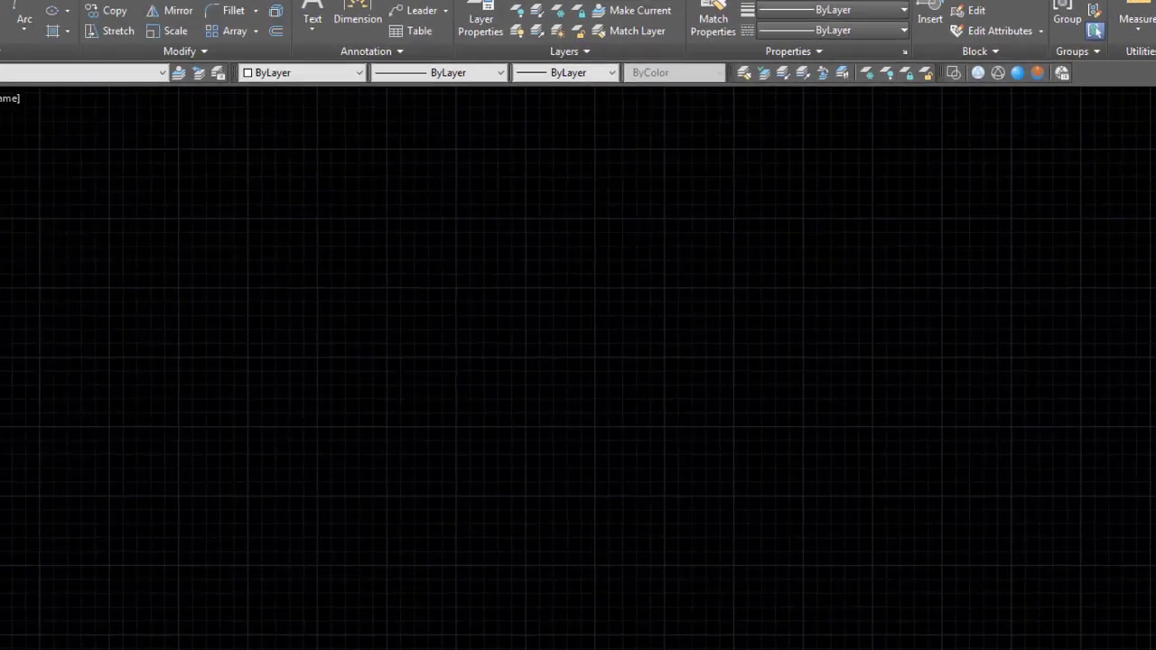
click(504, 164)
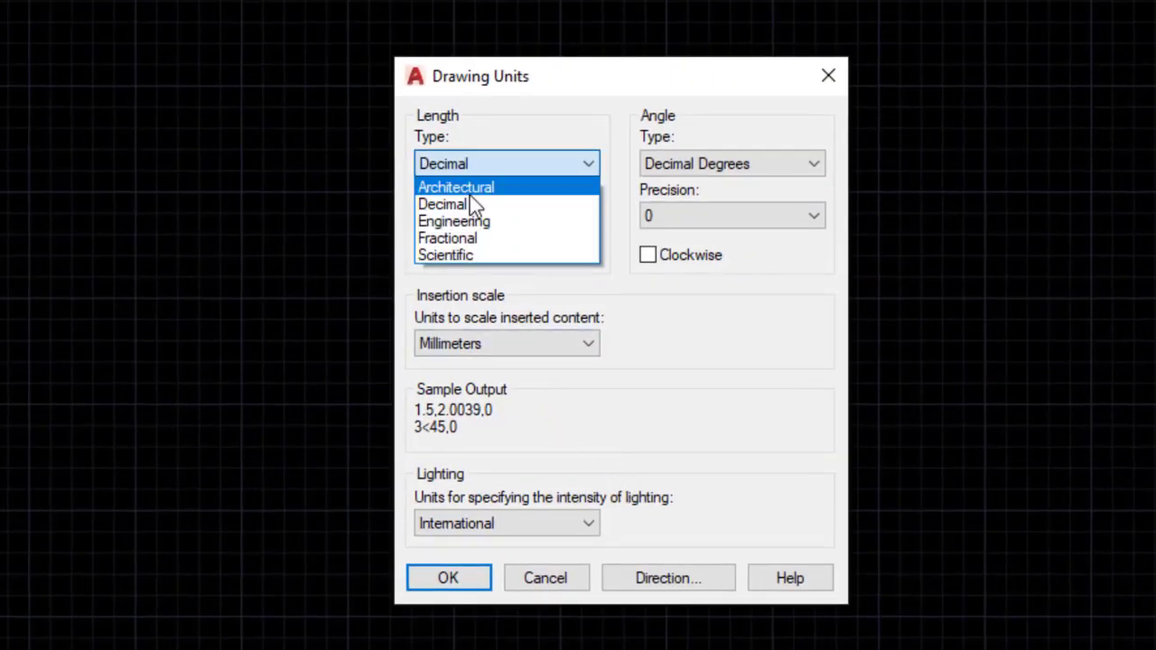
click(471, 184)
click(503, 216)
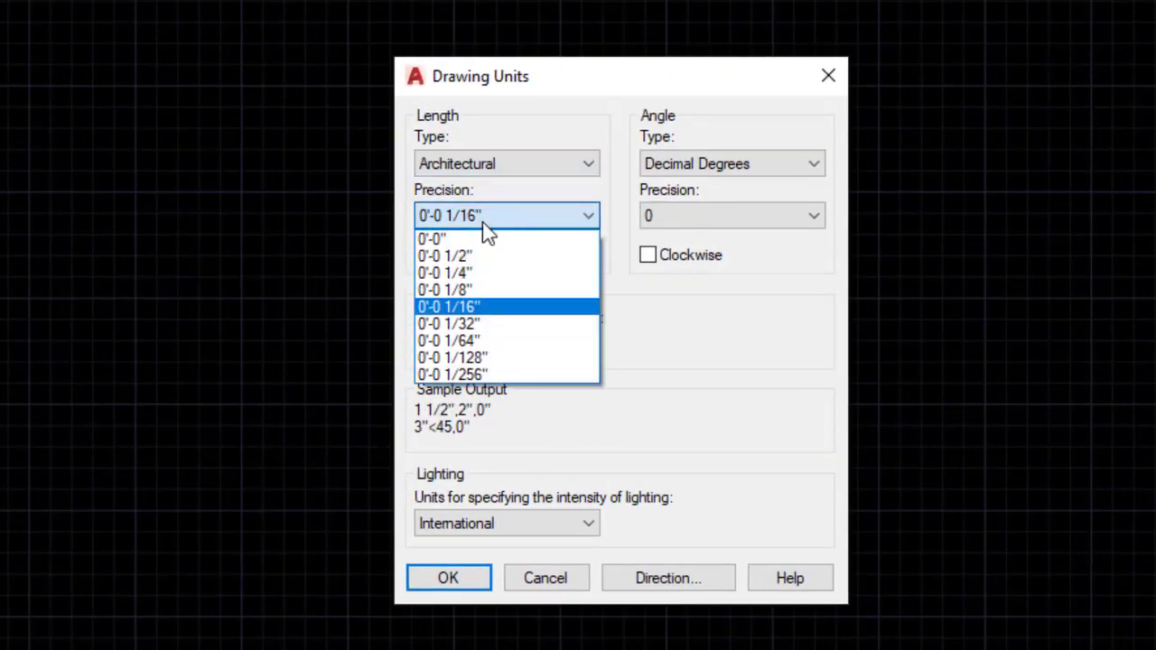
click(492, 272)
click(525, 345)
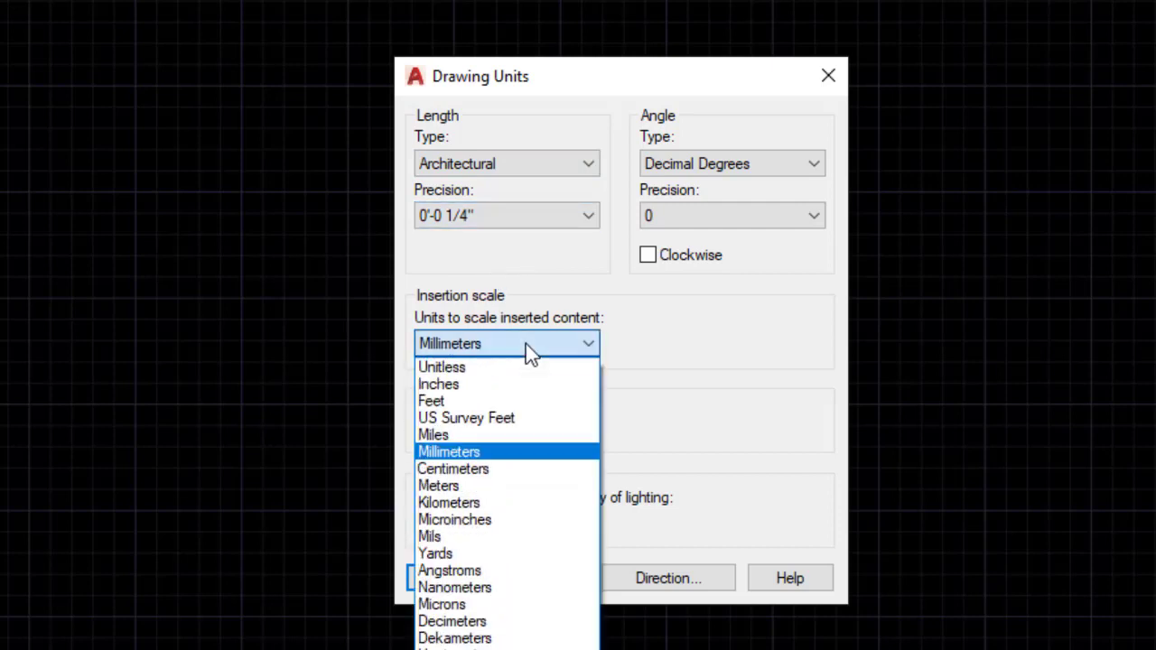
click(502, 386)
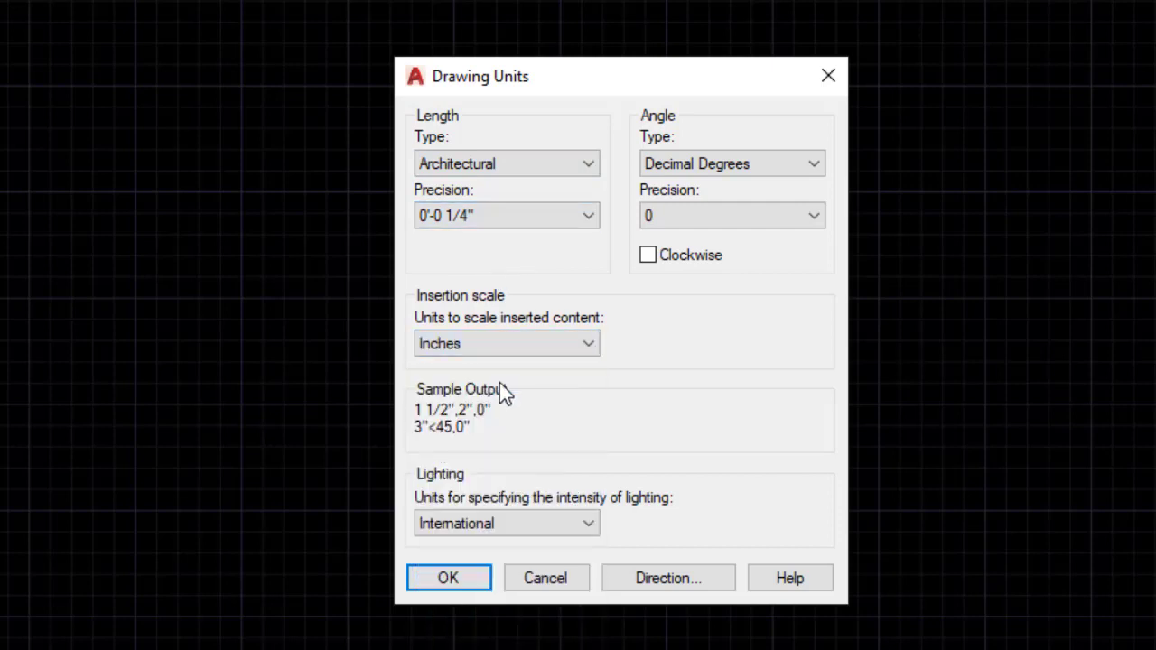
click(452, 579)
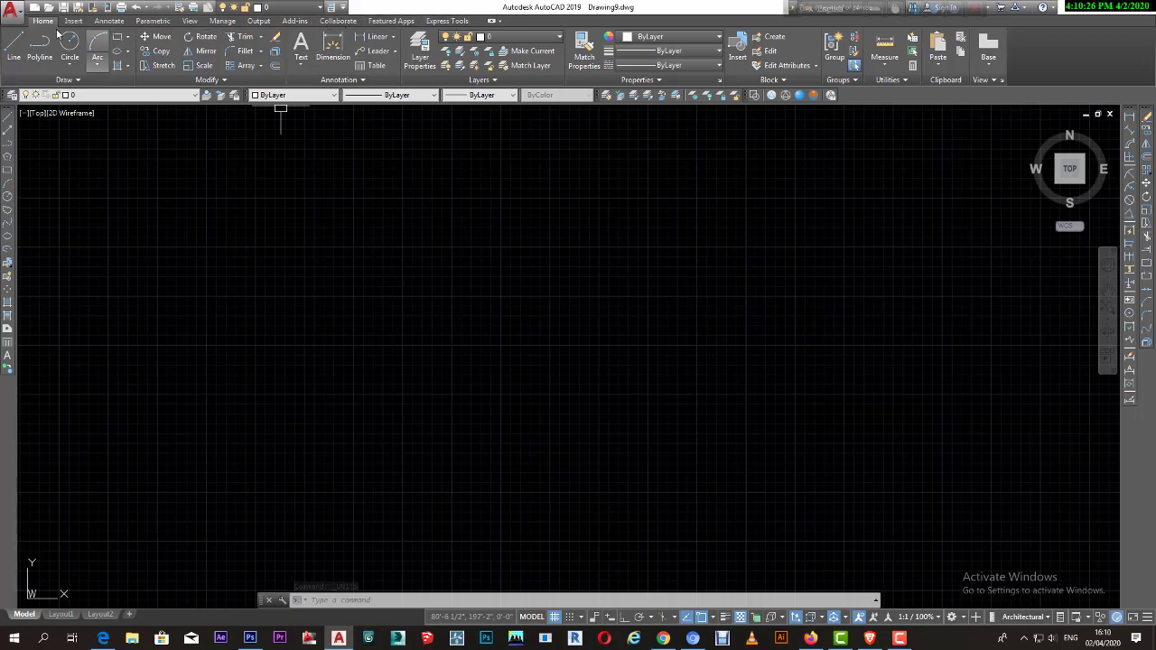
- Turn on the classic menu bar from the Quick Access Toolbar dropdown
click(343, 7)
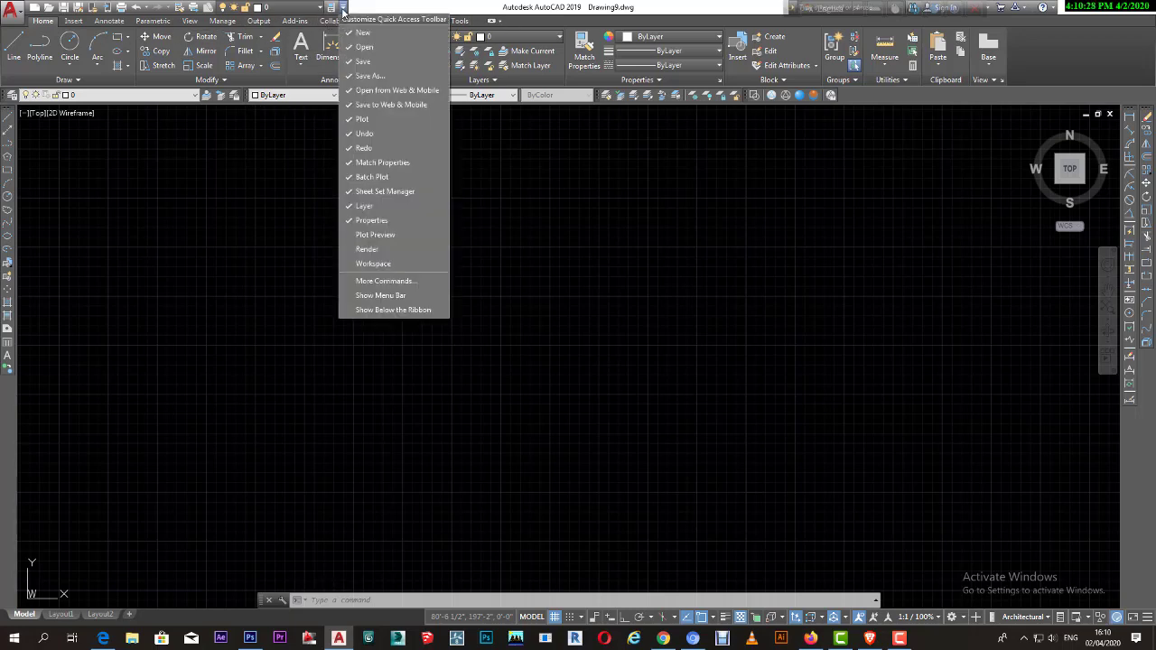
click(380, 295)
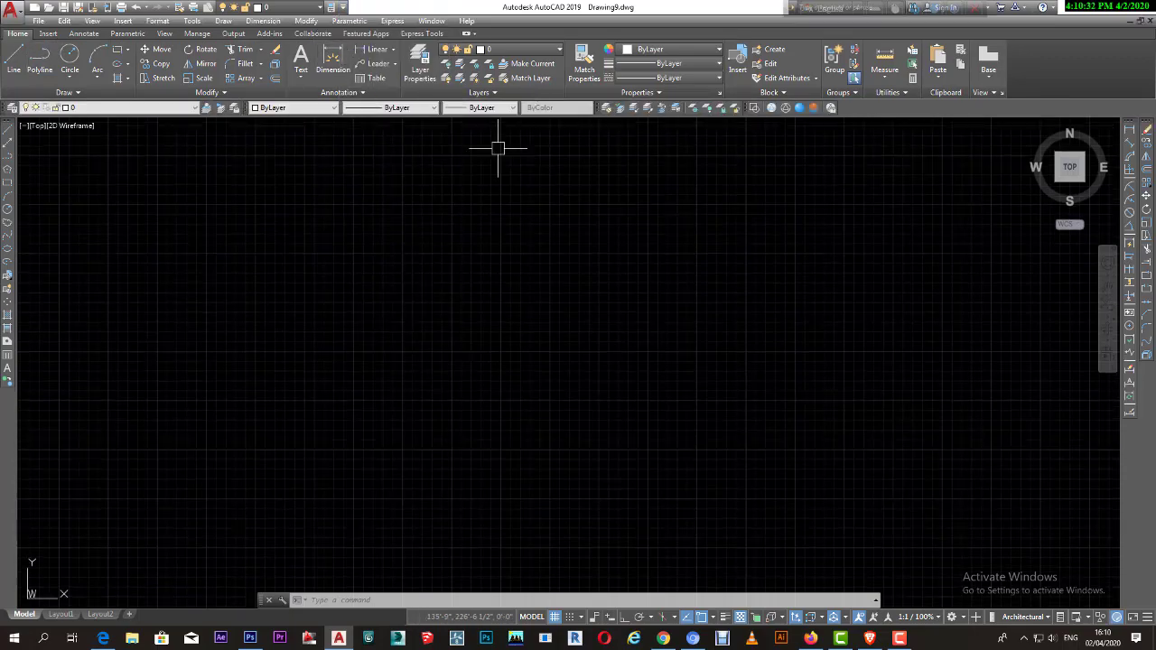
click(252, 236)
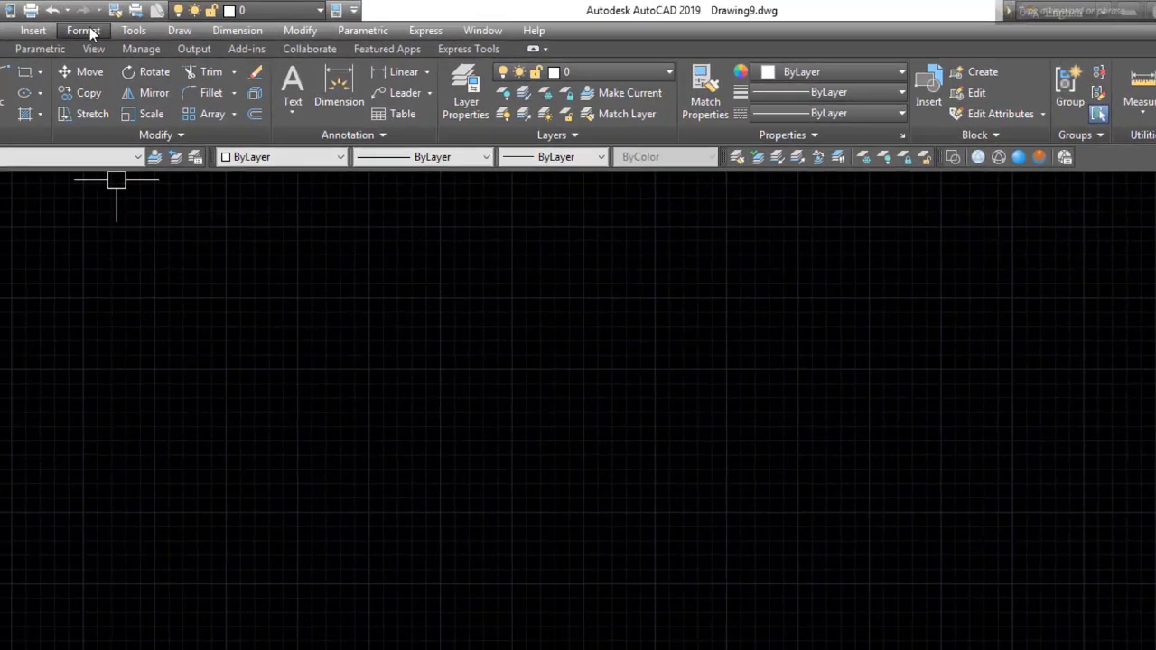
- Review the drawing units via Format > Units and the UN command, closing both unchanged
click(159, 22)
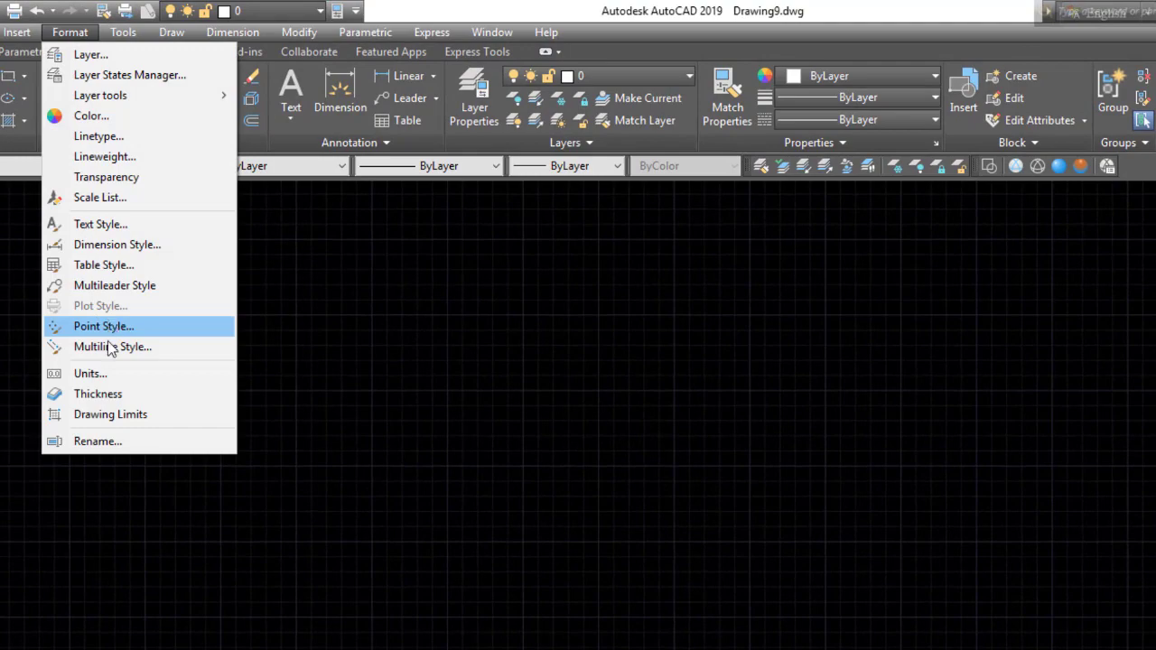
click(127, 373)
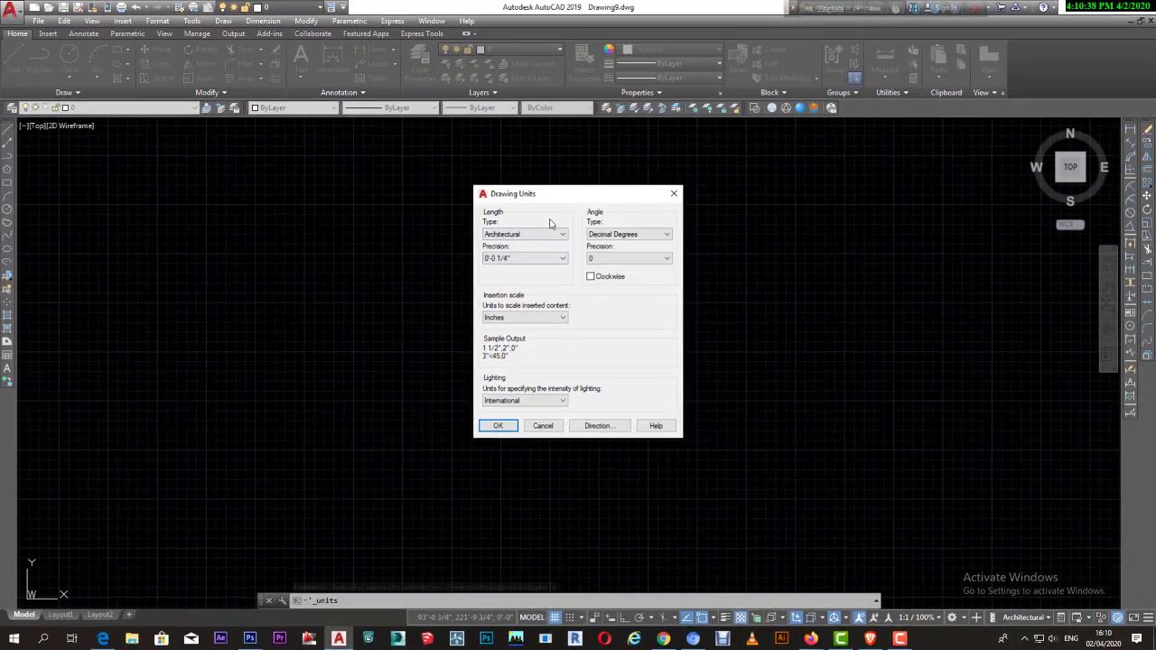
click(672, 193)
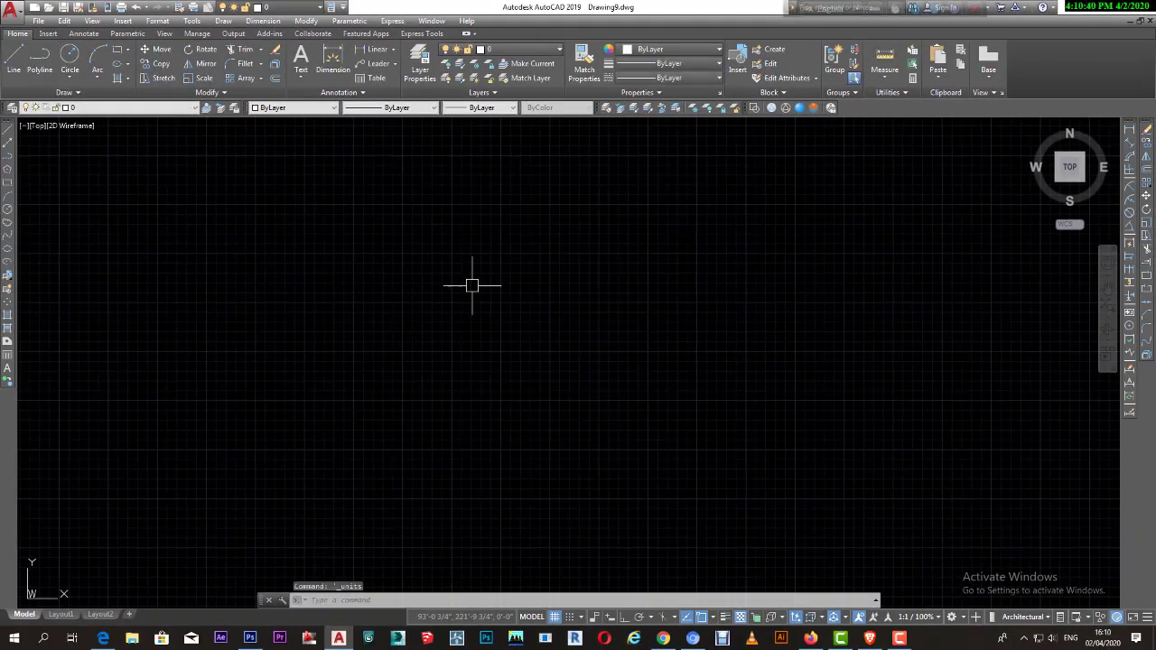
text(UN)
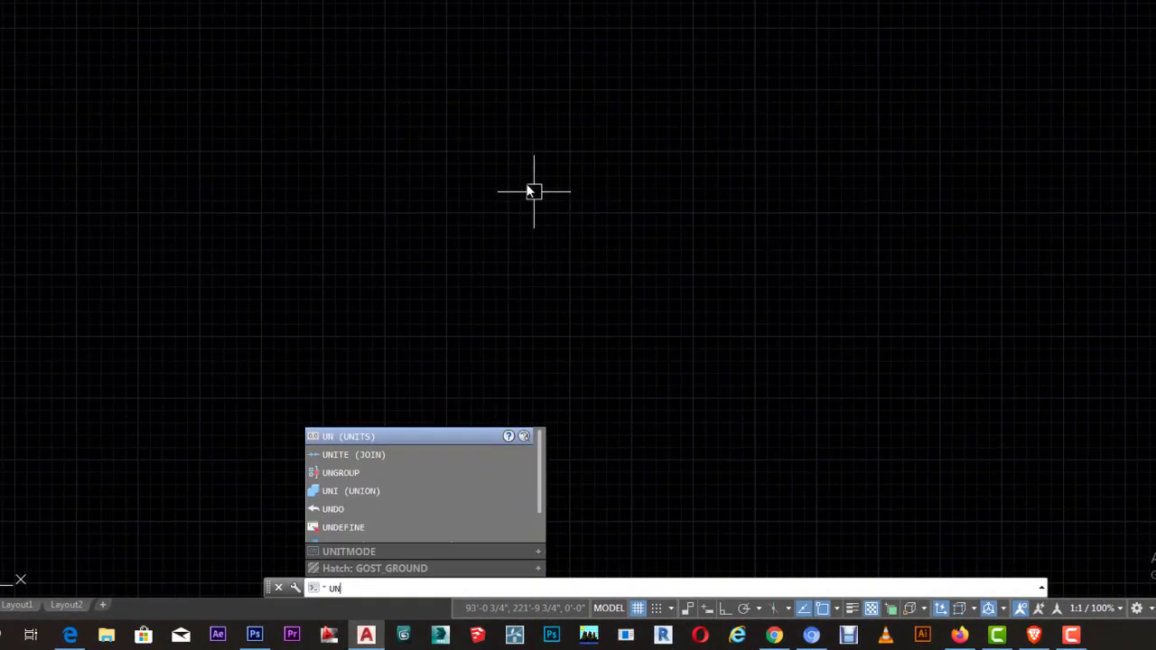
key(Return)
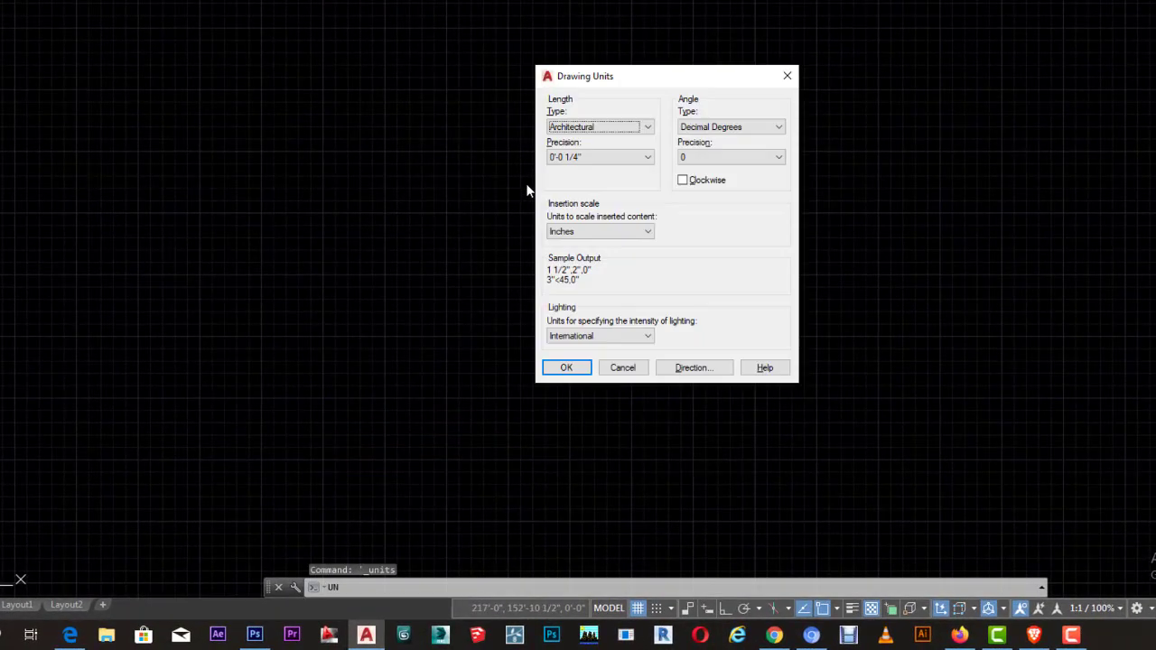
key(Return)
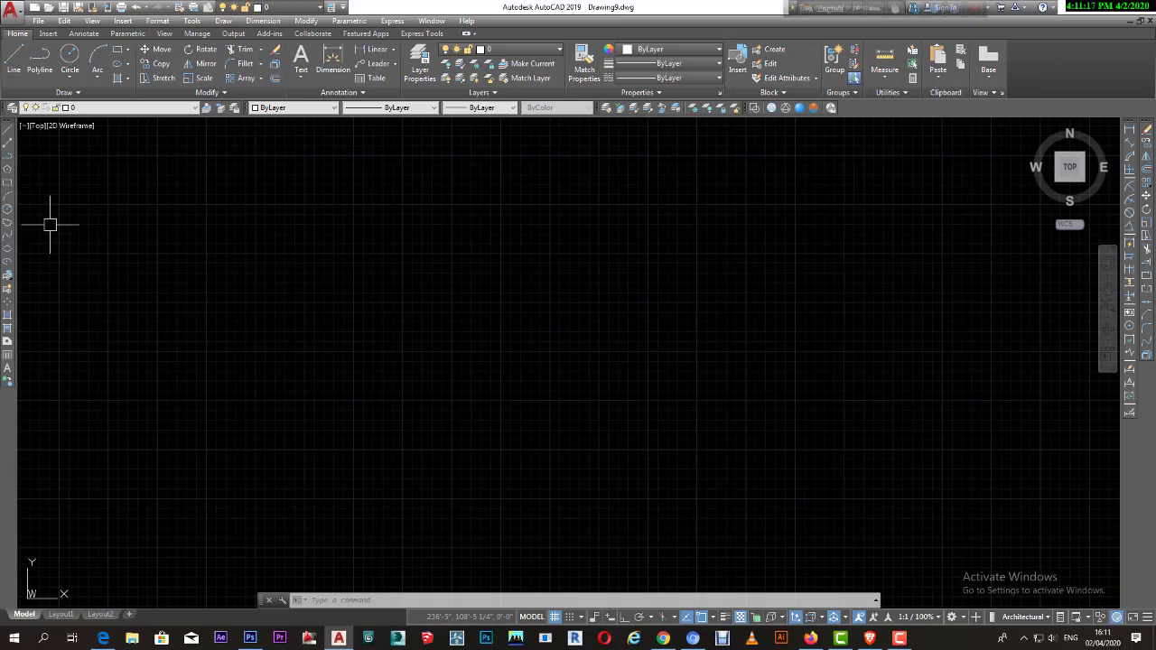
- Sketch a quick five-segment line shape with LINE
click(8, 130)
click(297, 293)
click(430, 239)
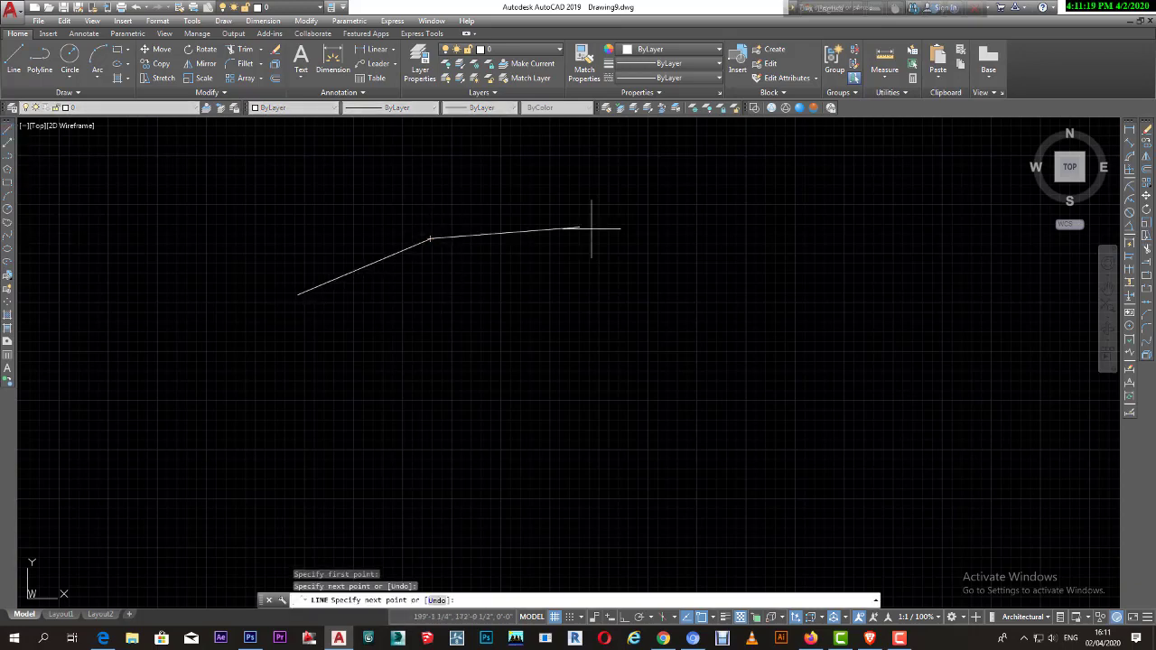
click(664, 240)
click(665, 343)
click(602, 344)
click(611, 313)
key(Escape)
- Erase all five segments with a crossing selection and Delete
click(751, 204)
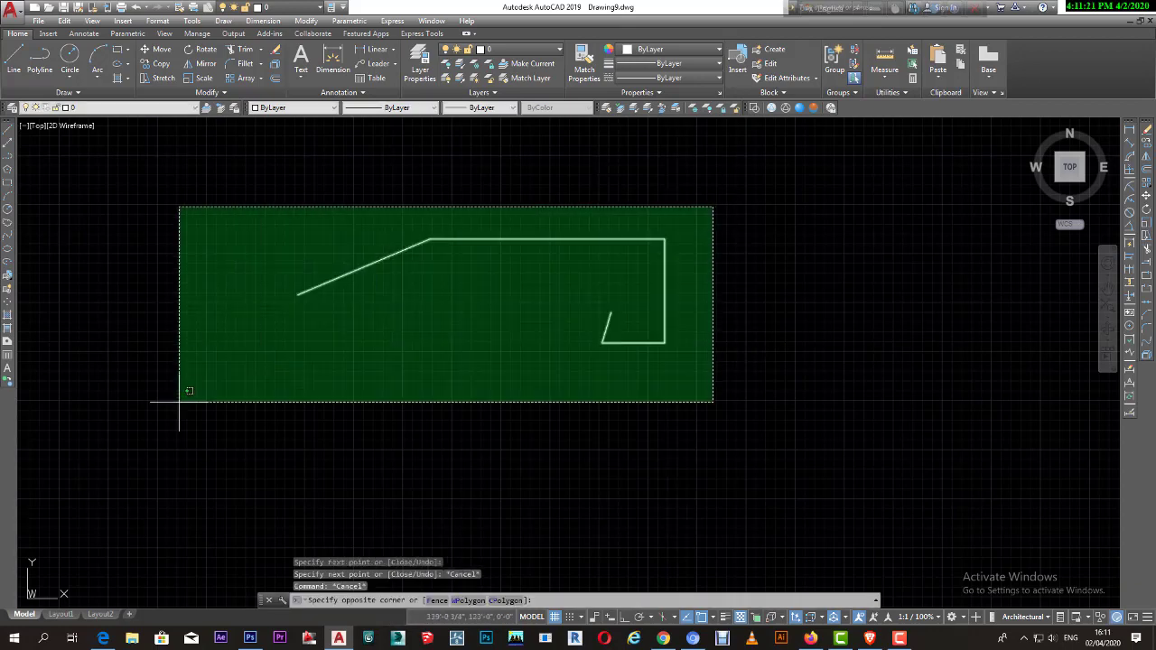
click(180, 397)
key(Delete)
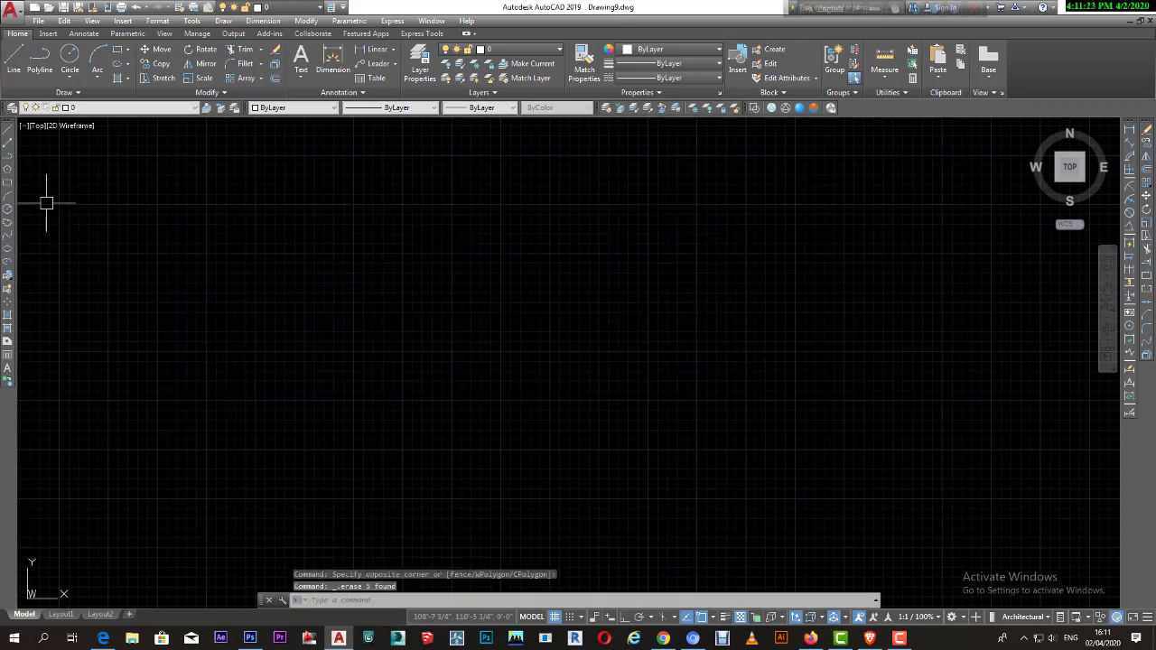
click(9, 134)
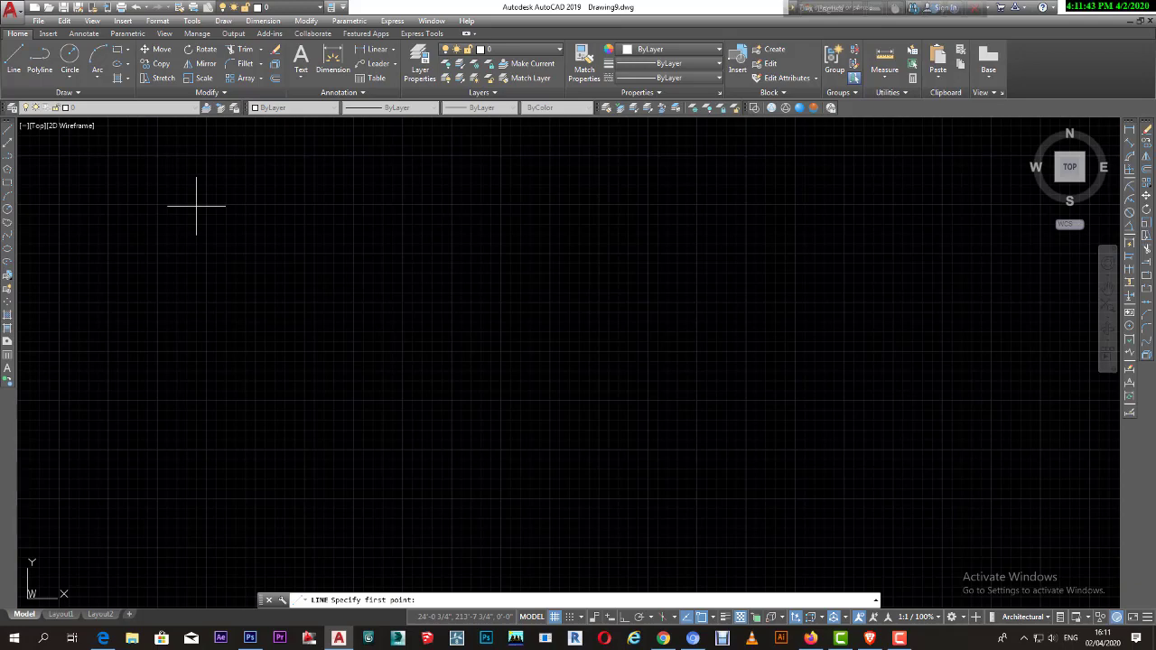
- Draw the outline's top edge, peak and right side down to its lowest corner
click(207, 255)
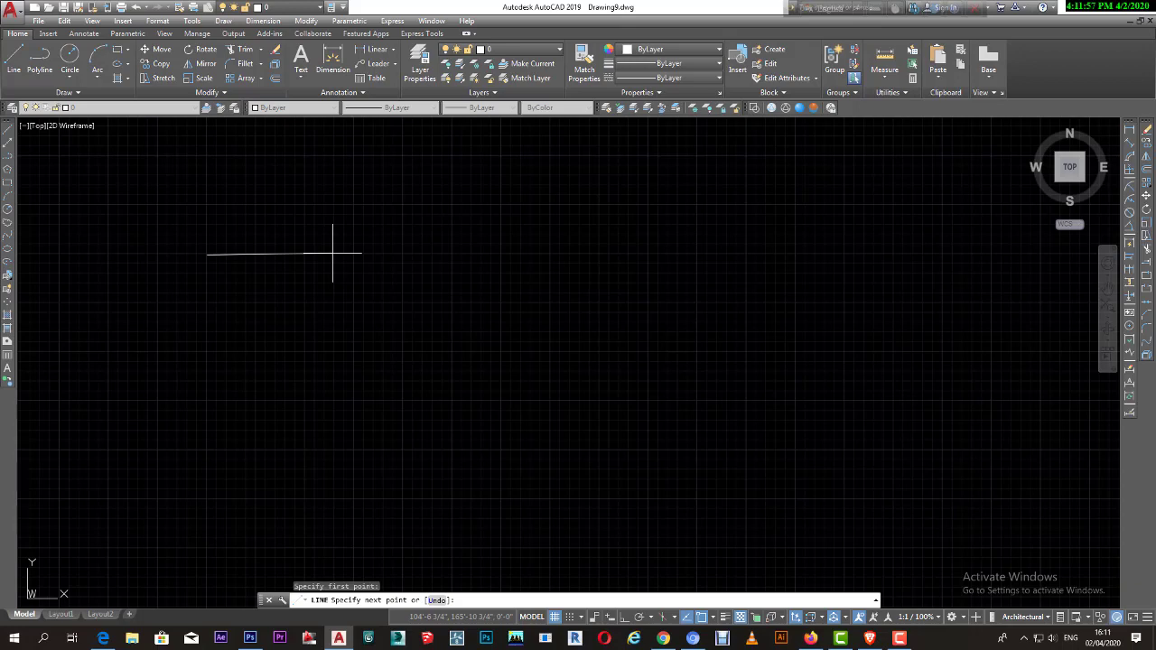
click(332, 254)
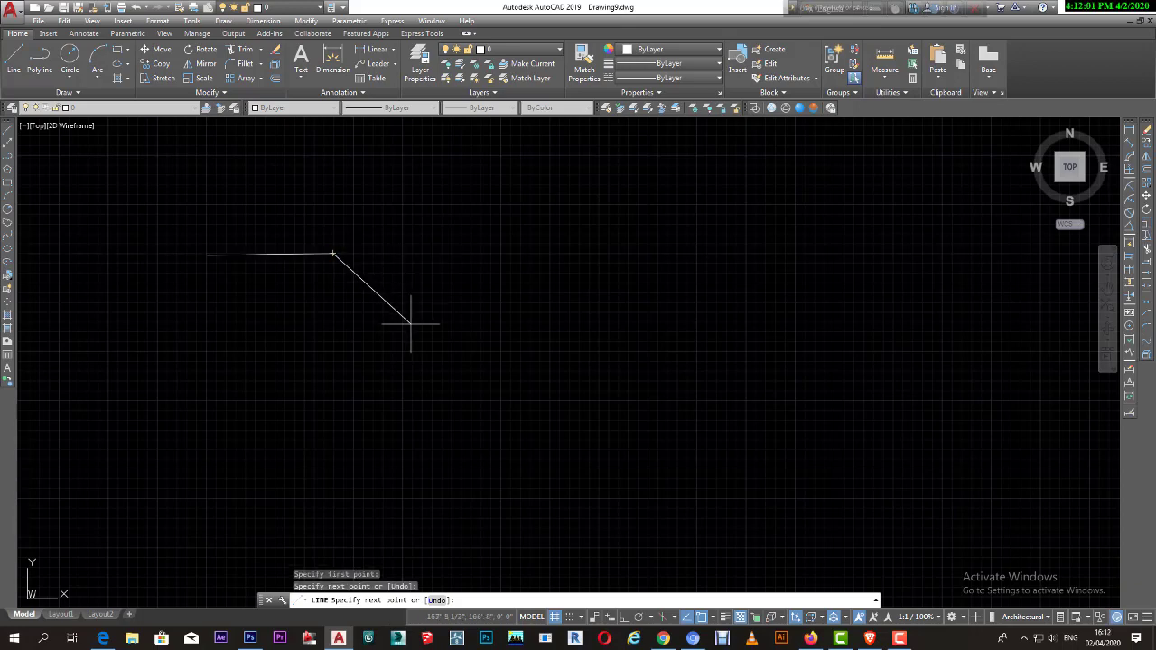
click(465, 200)
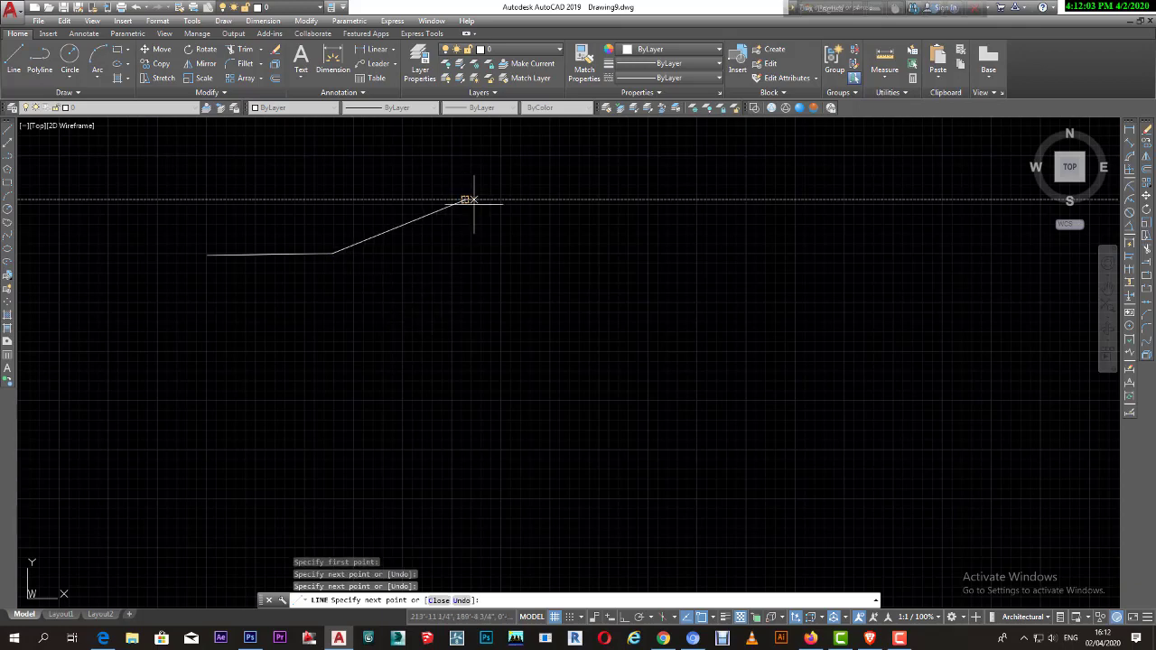
click(565, 259)
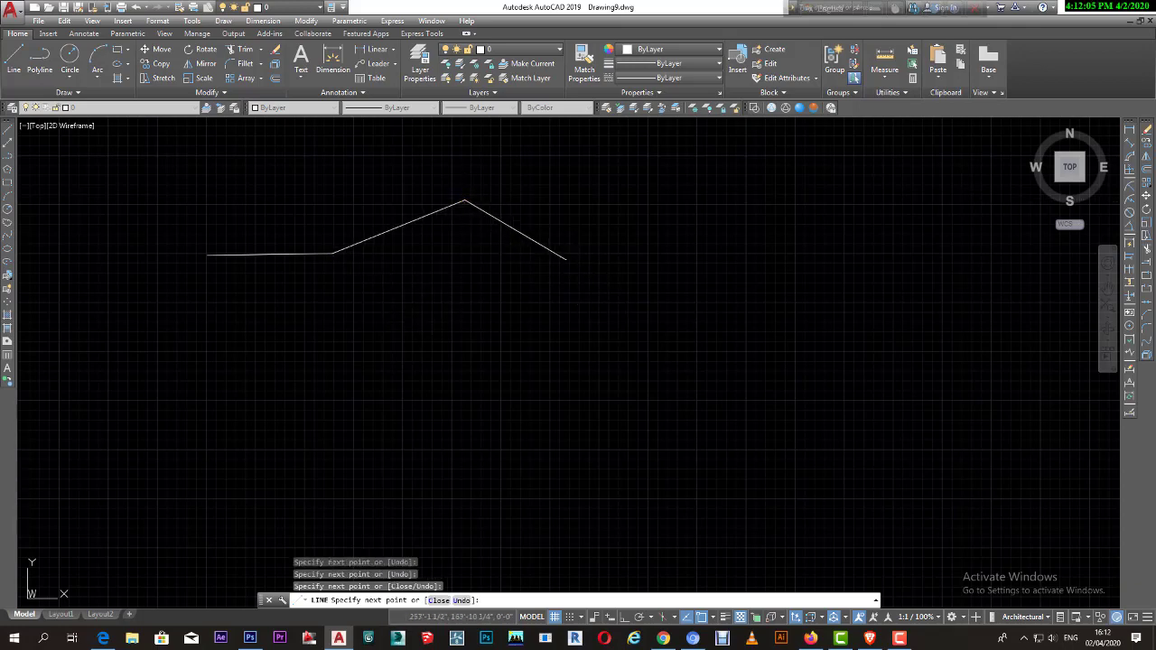
click(606, 306)
click(561, 366)
click(508, 390)
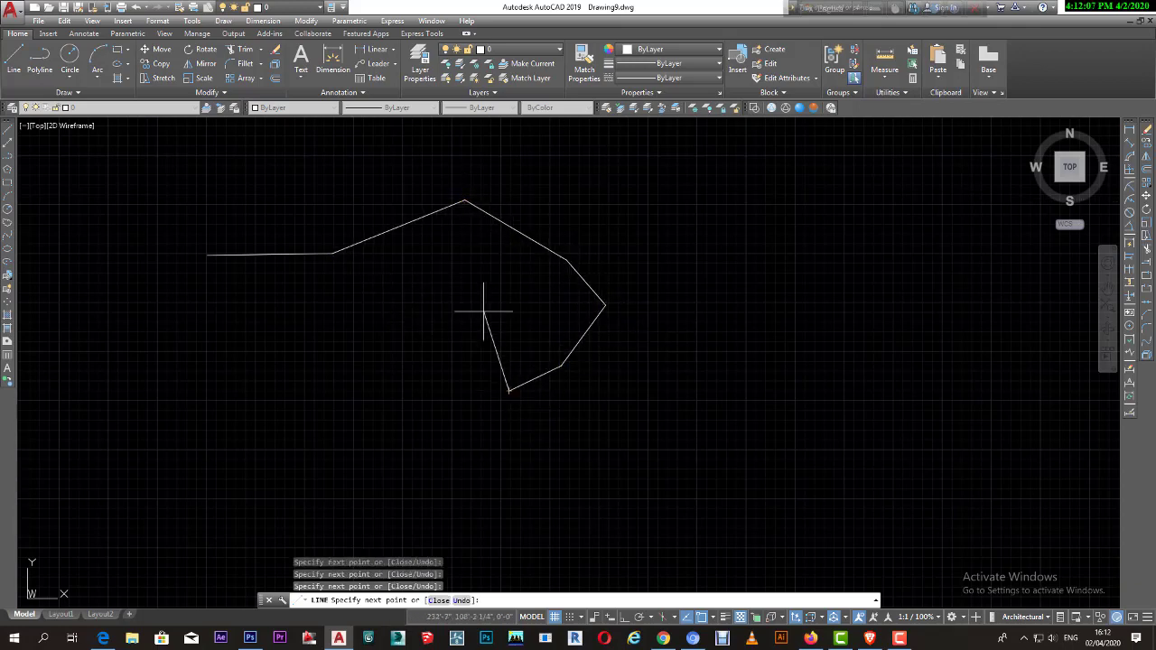
- Zigzag the outline back leftward, add a short inward segment, and finish with Enter
click(483, 311)
click(373, 359)
click(332, 307)
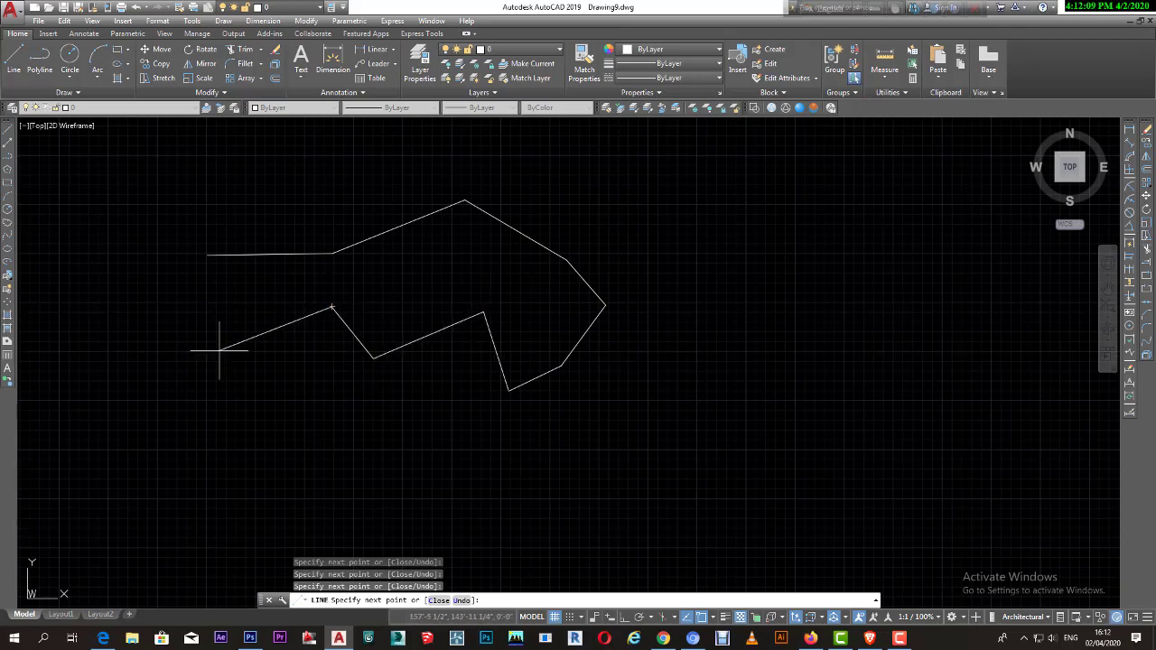
click(219, 349)
click(185, 294)
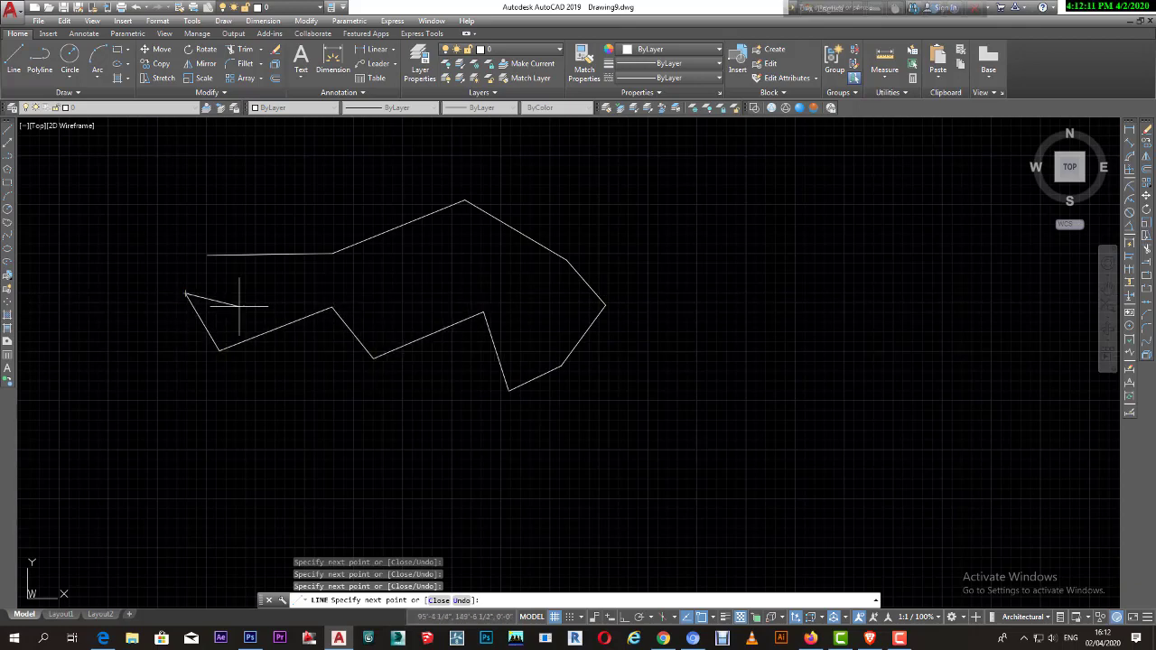
click(265, 294)
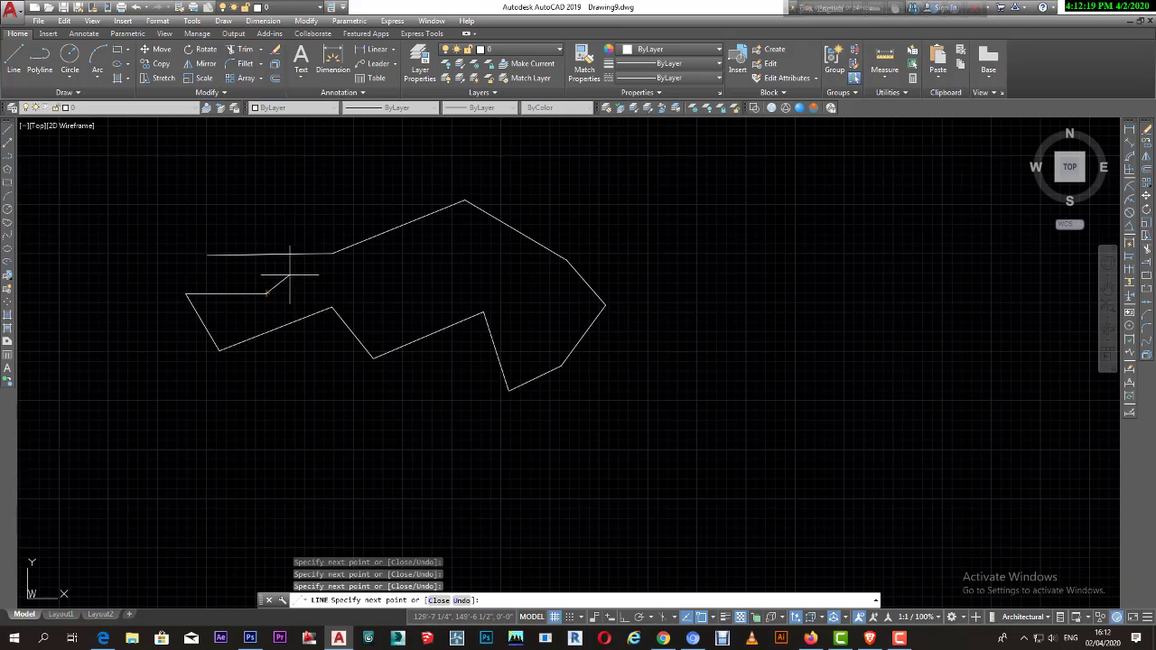
right_click(289, 274)
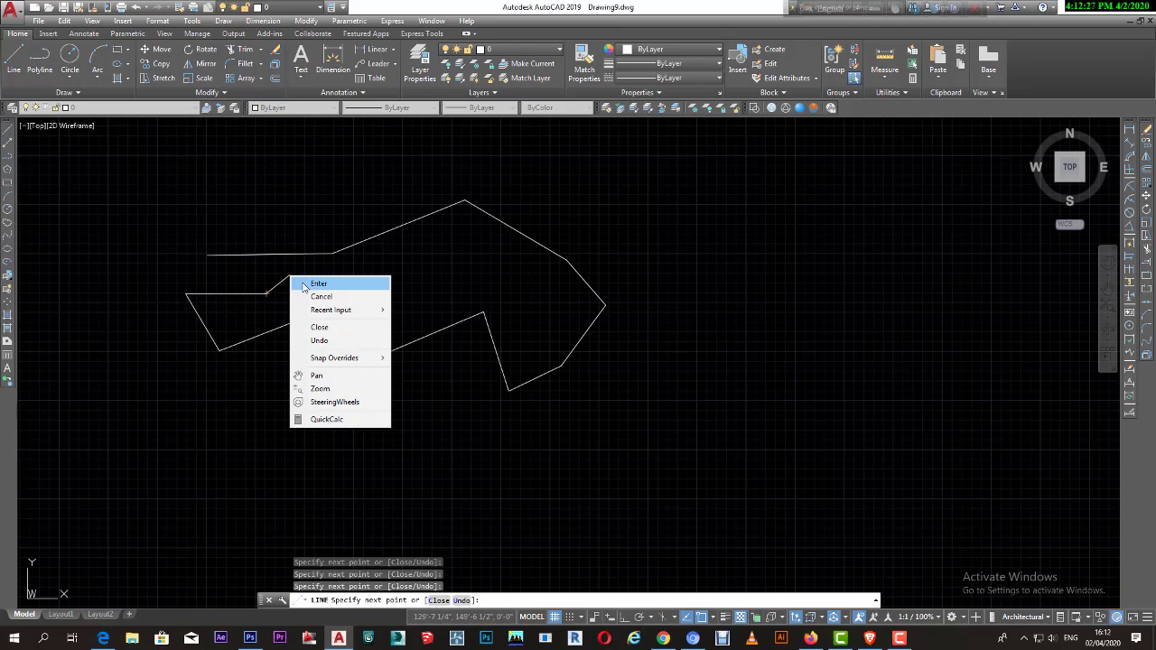
click(318, 284)
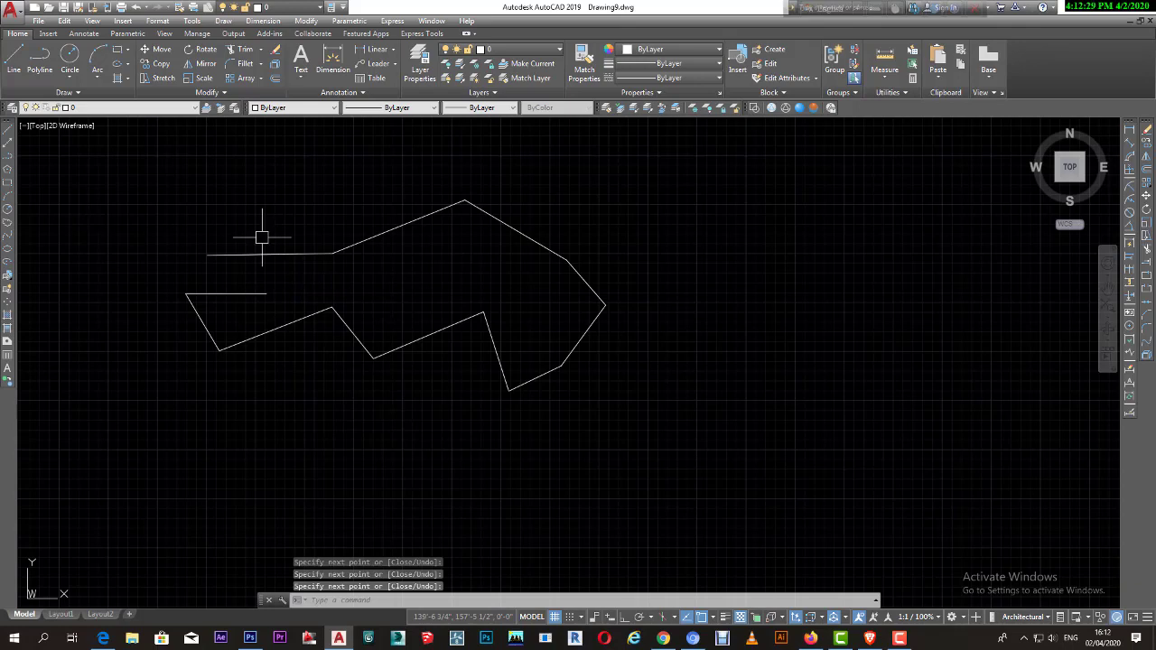
- Zoom in and out, then start and cancel the LINE command twice
scroll(352, 236, up, 2)
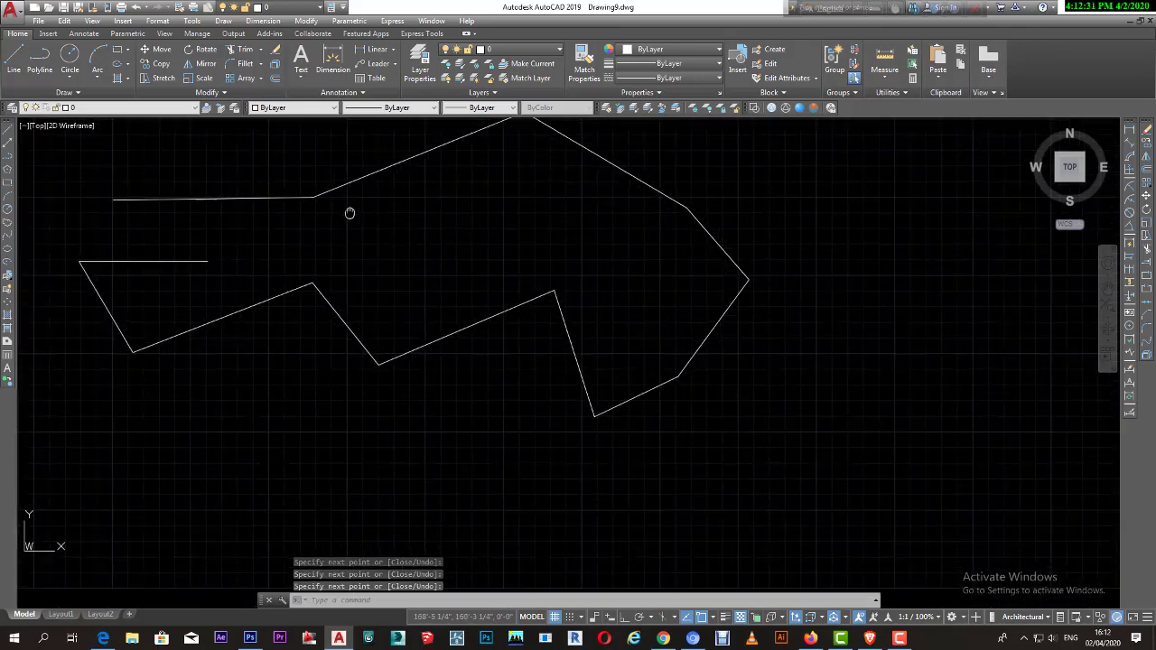
scroll(316, 217, down, 2)
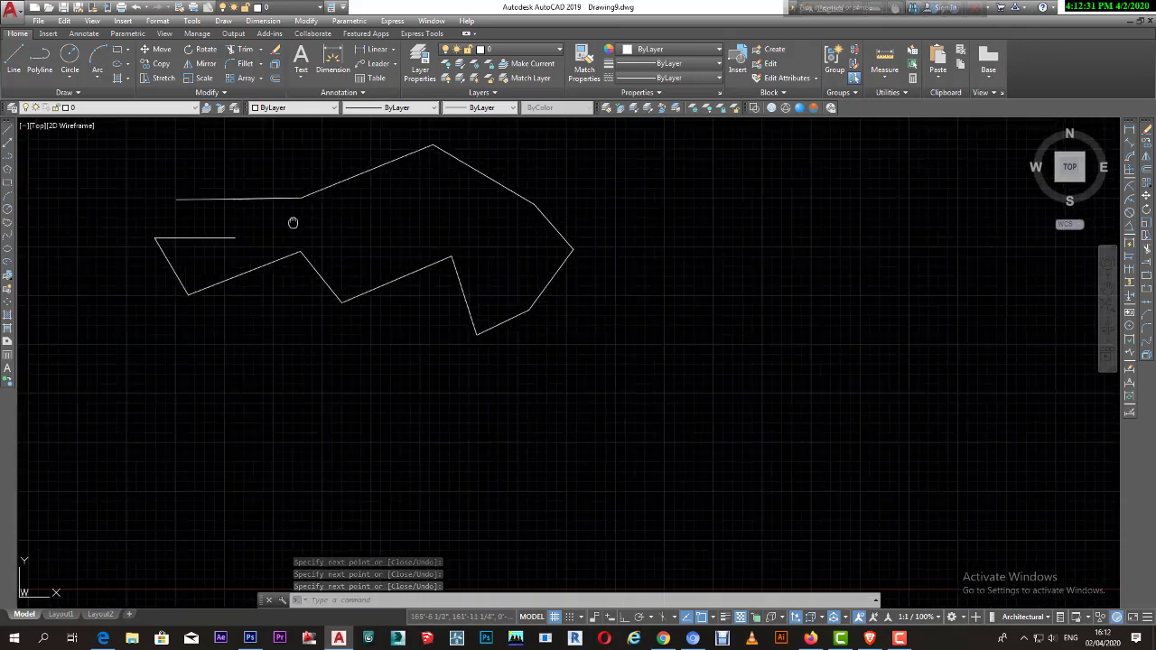
click(7, 133)
key(Escape)
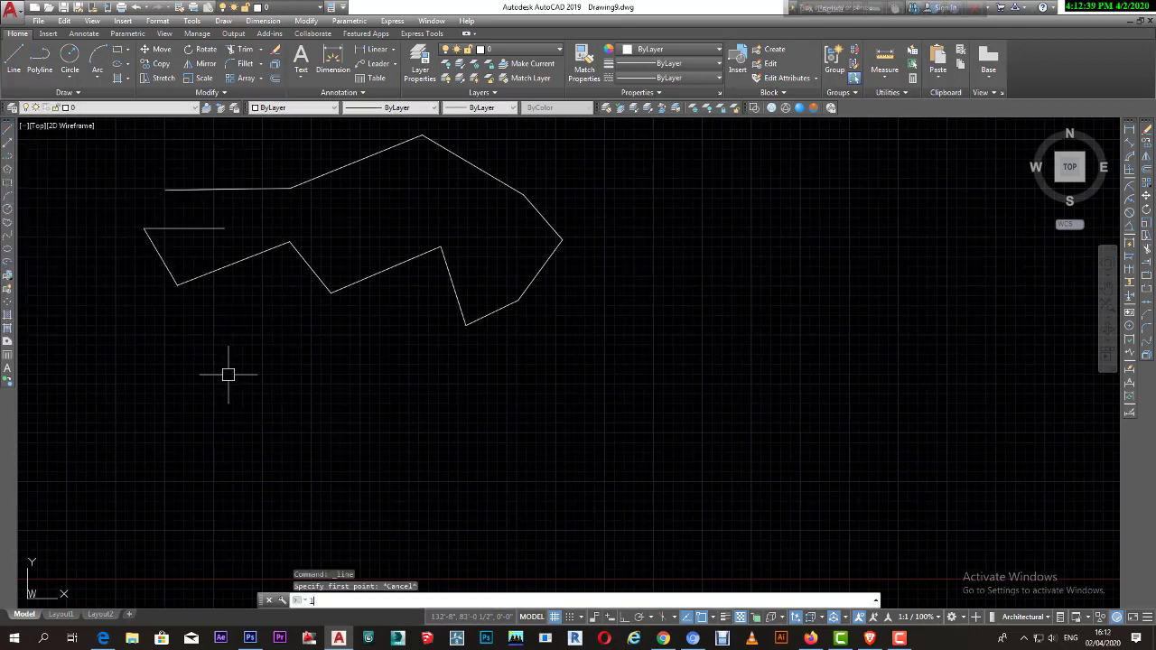
text(L)
key(Return)
key(Escape)
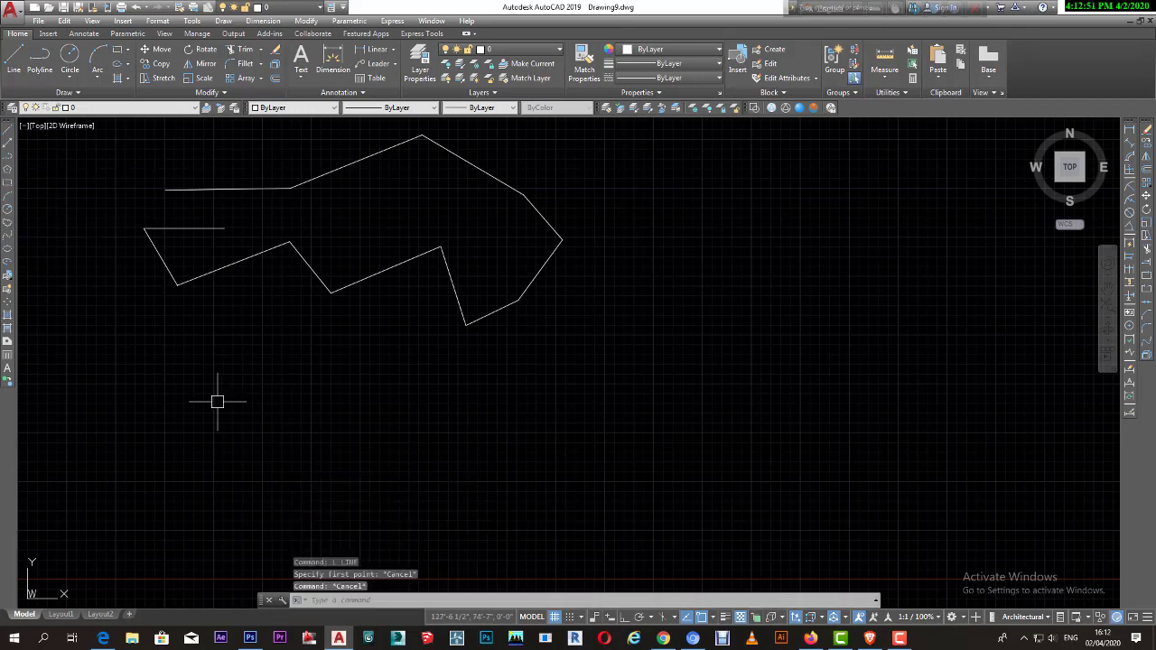
- Start LINE below the first shape and draw the long top edge and right corners
text(L)
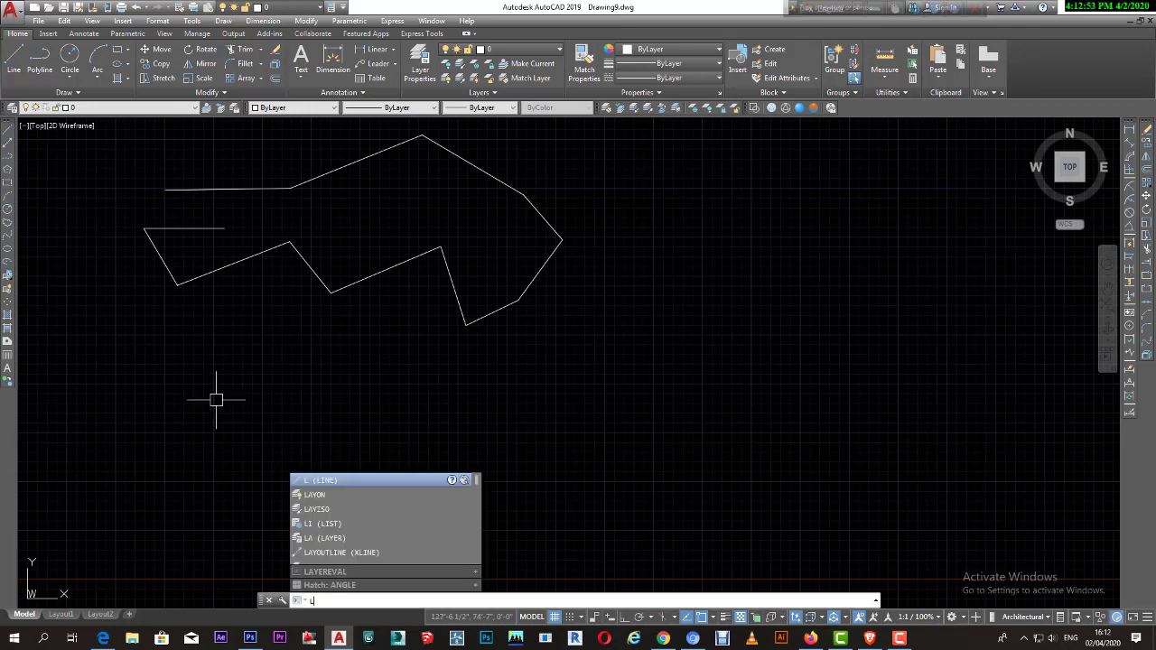
key(Return)
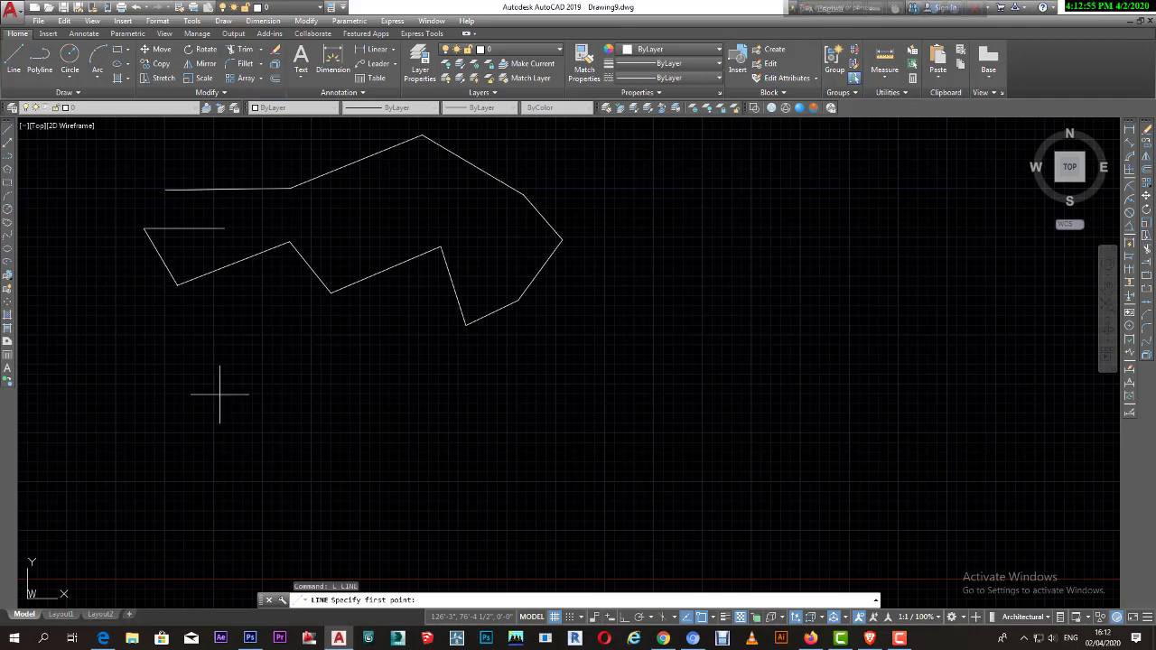
click(219, 394)
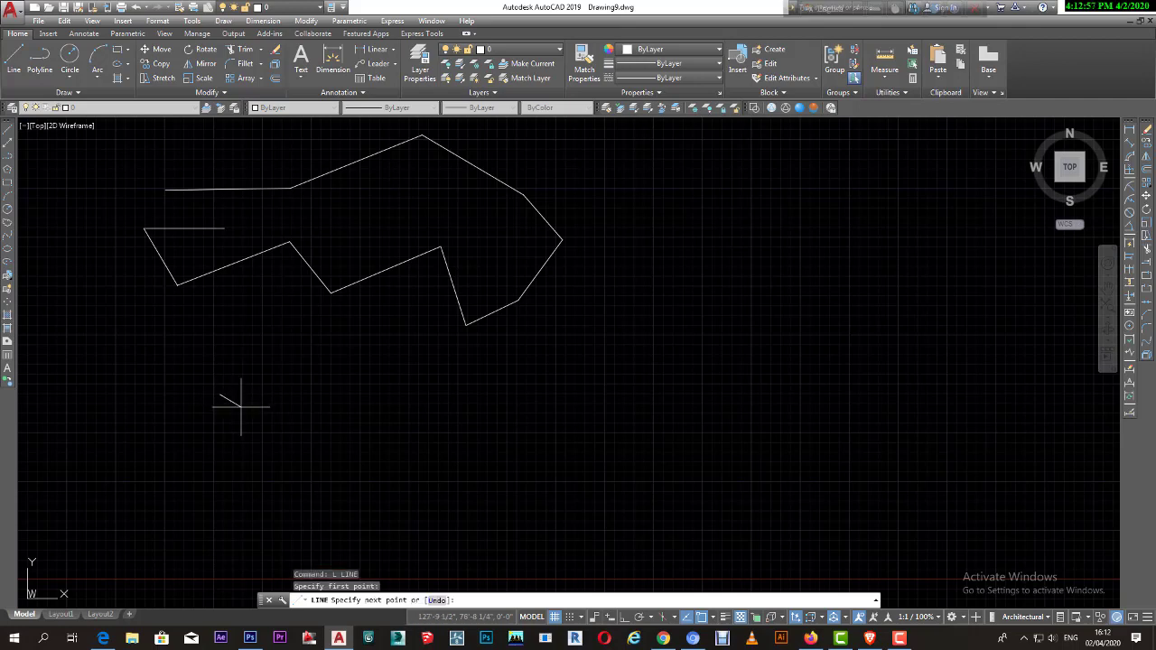
click(271, 425)
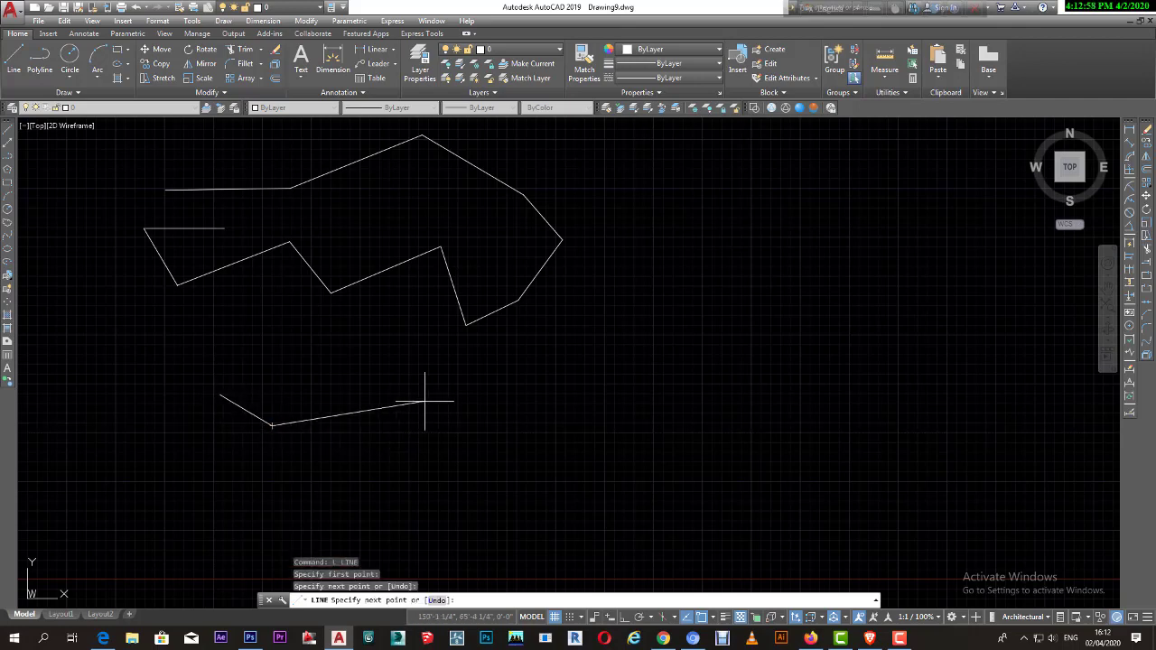
click(605, 370)
click(730, 488)
click(616, 517)
click(523, 462)
- Bring the outline back around to its start, finish it, then zoom out and in
click(396, 491)
click(265, 491)
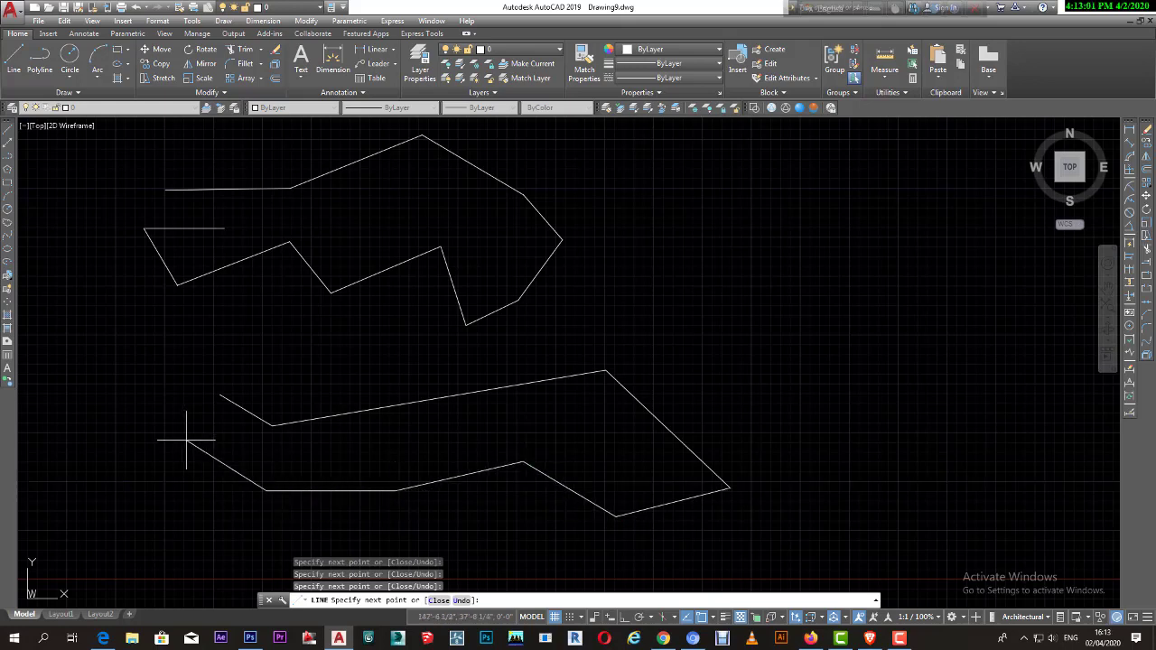
click(185, 437)
click(173, 384)
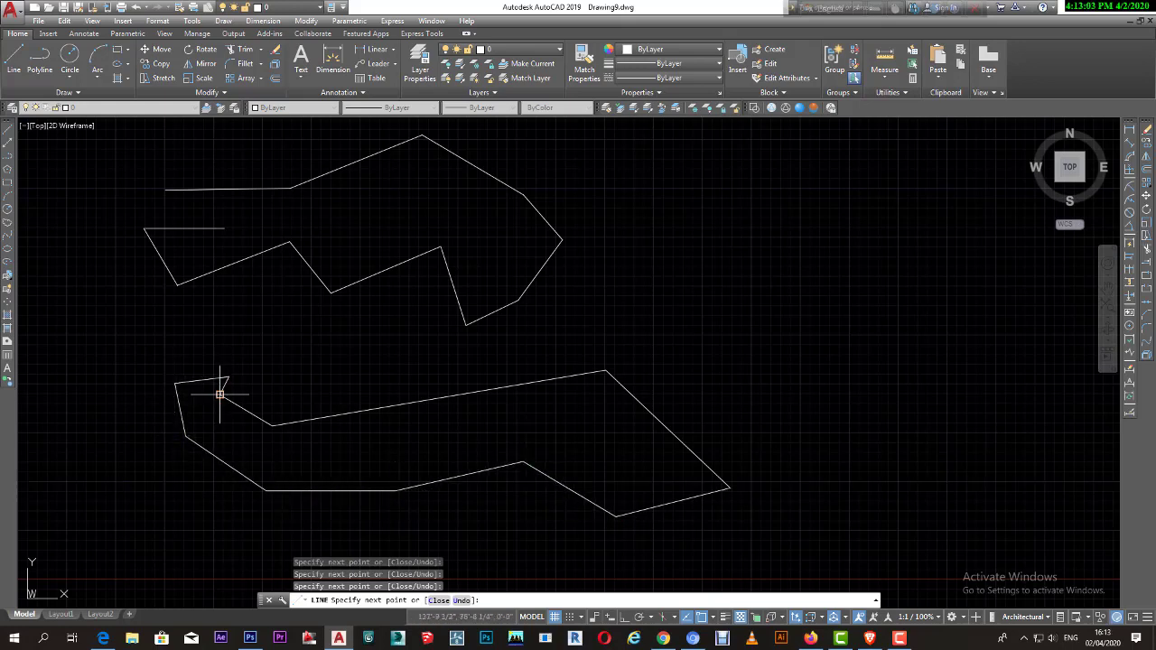
click(219, 395)
right_click(219, 392)
click(287, 398)
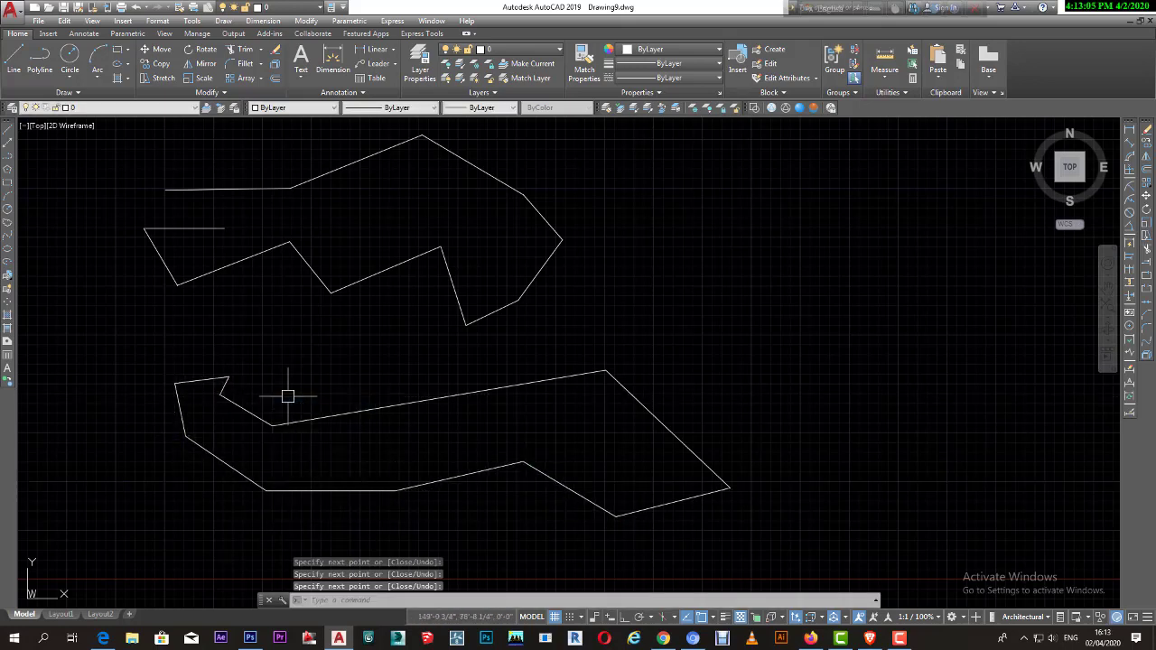
scroll(287, 395, down, 1)
scroll(322, 343, down, 3)
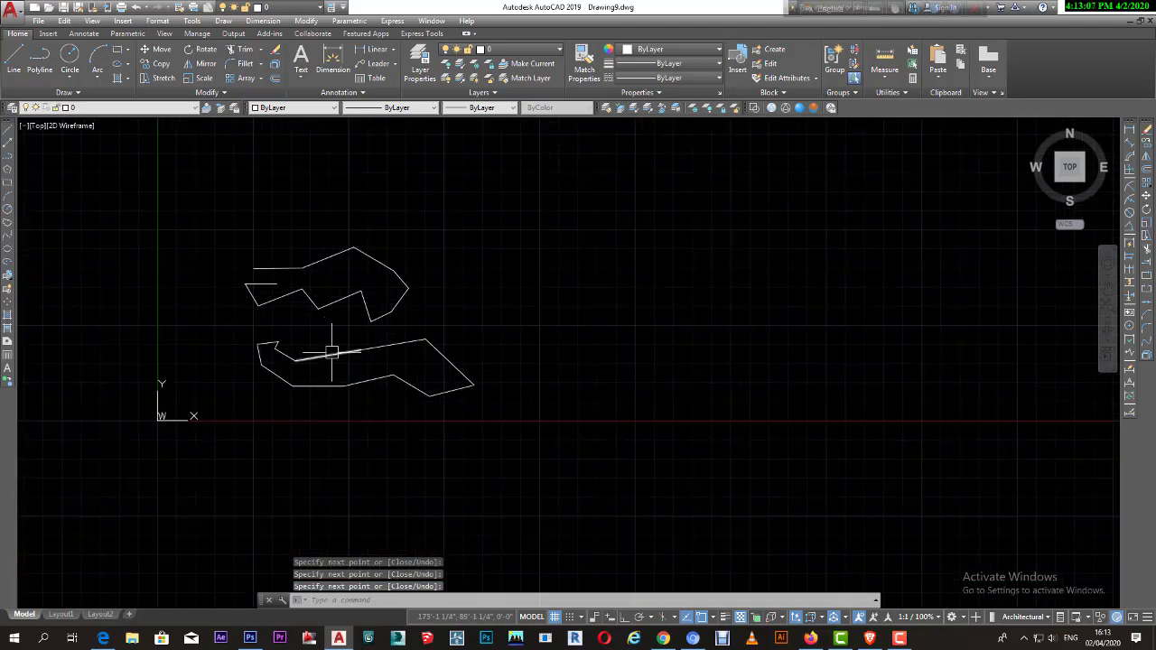
scroll(361, 348, up, 2)
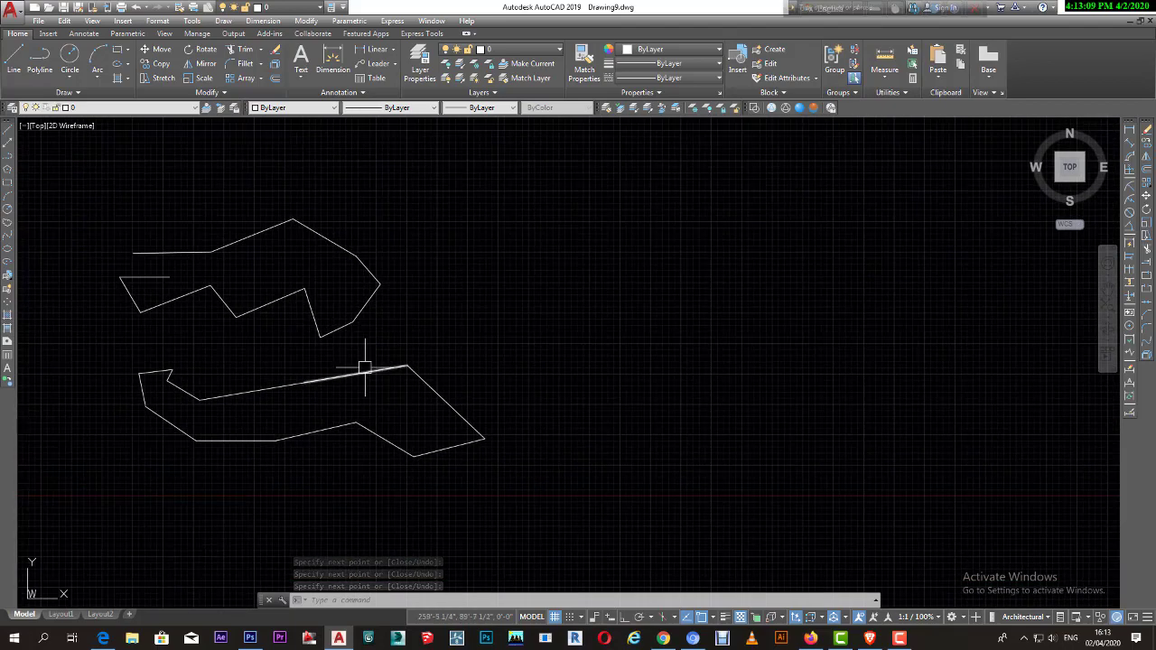
- Start LINE at the upper right, turn on Ortho, and draw descending stepped segments
text(l)
key(Return)
click(453, 218)
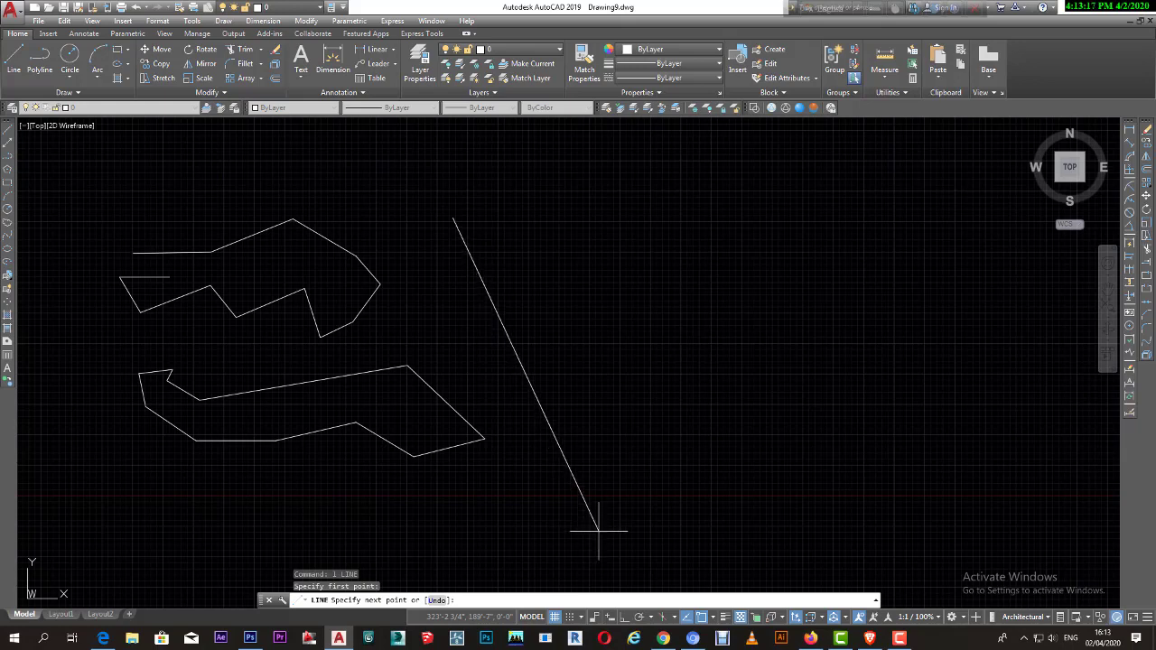
click(620, 619)
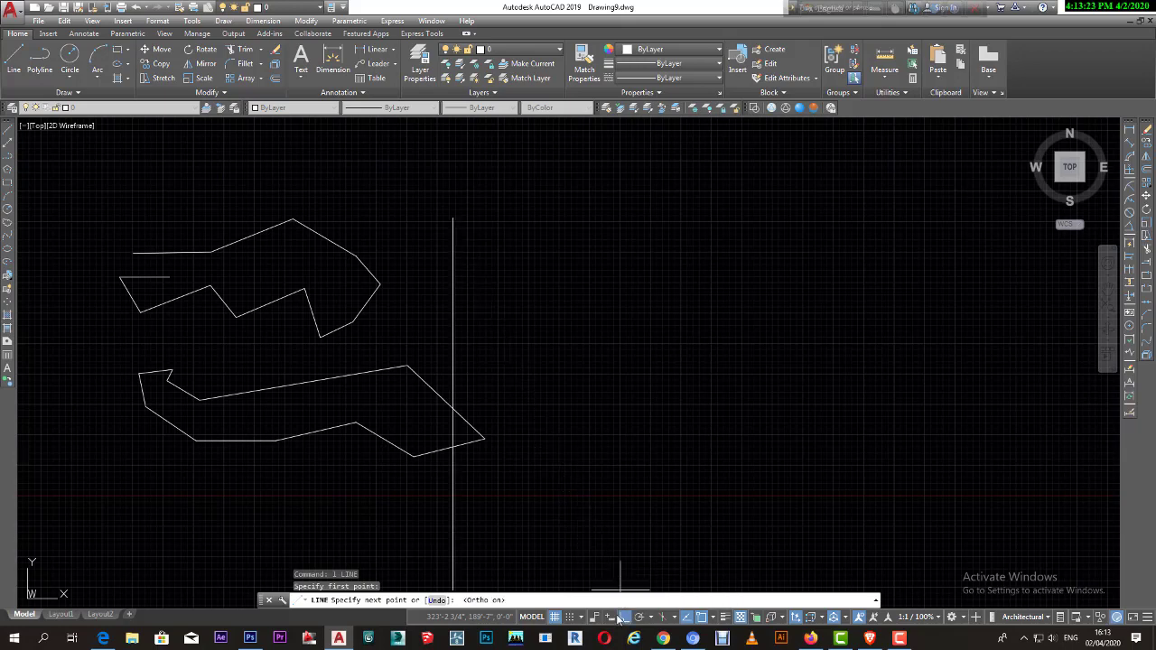
click(570, 219)
click(570, 255)
click(645, 256)
click(644, 295)
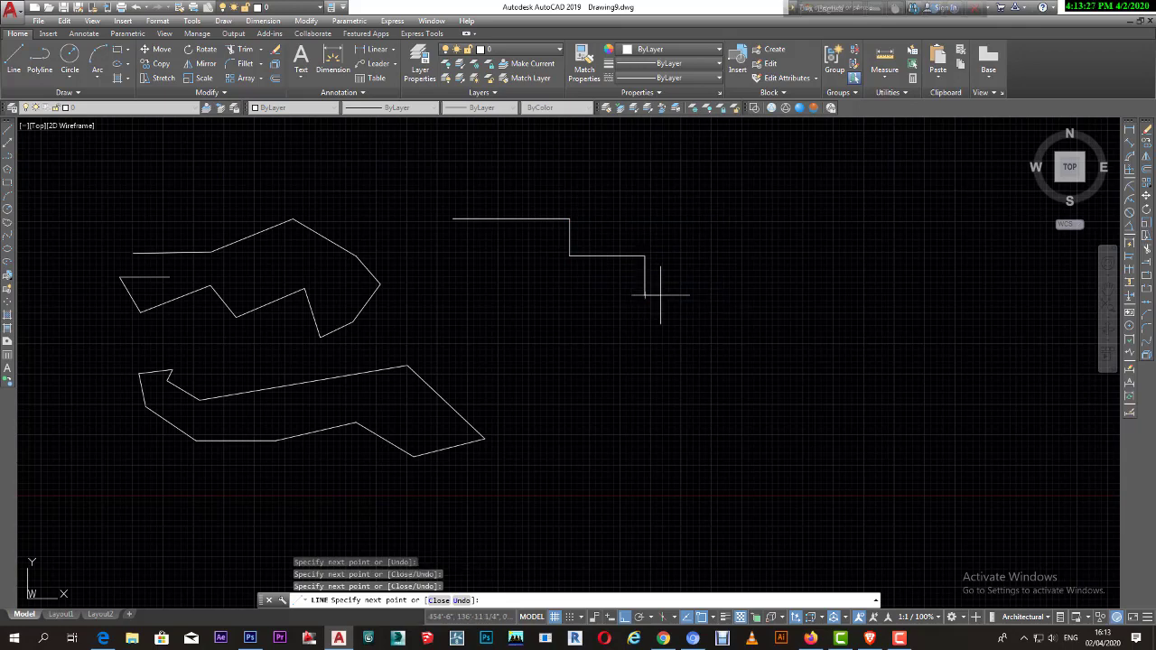
click(736, 295)
click(736, 353)
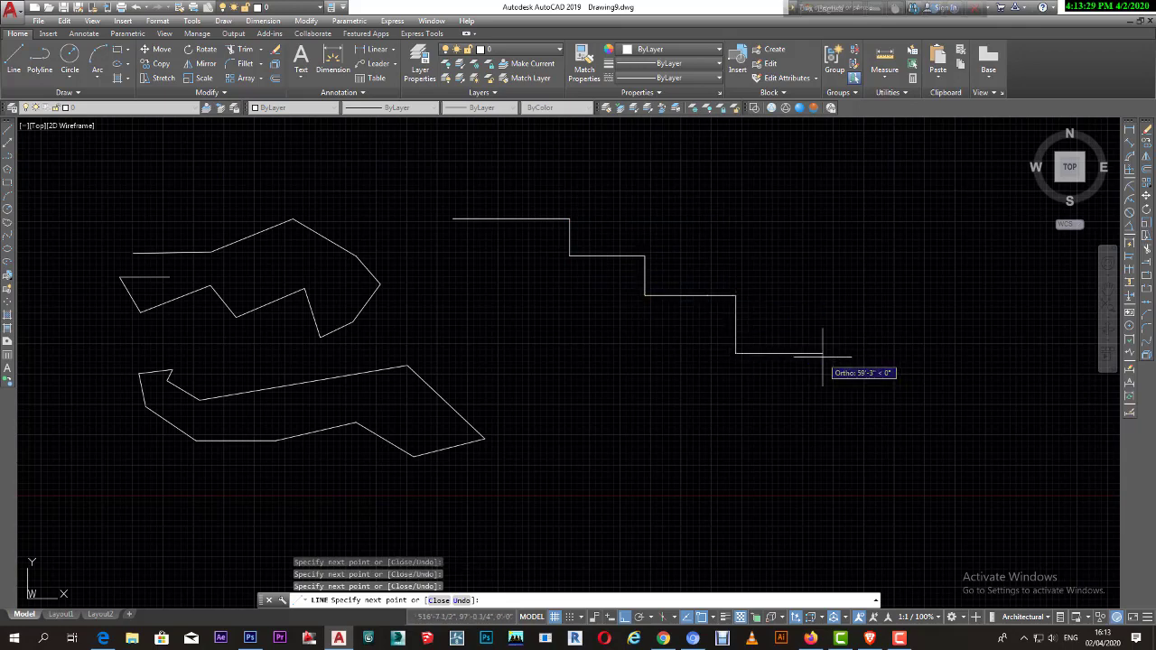
- Add the remaining steps up and left, then close the shape back to its start with C
click(823, 353)
click(823, 220)
click(671, 220)
click(672, 160)
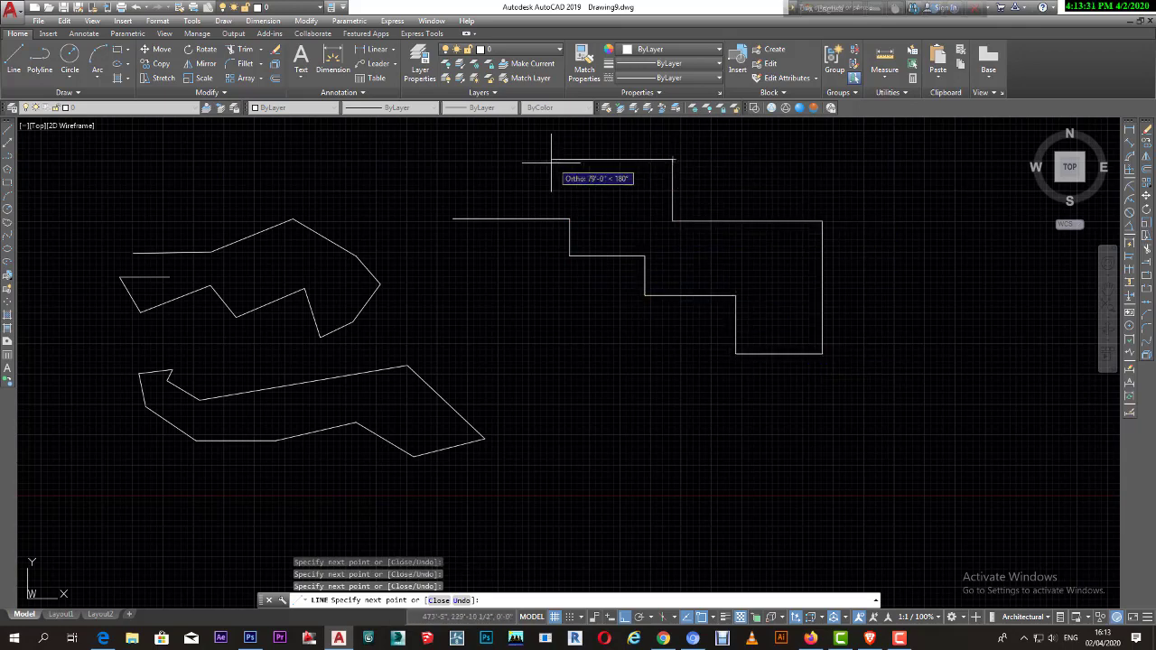
click(553, 159)
click(552, 191)
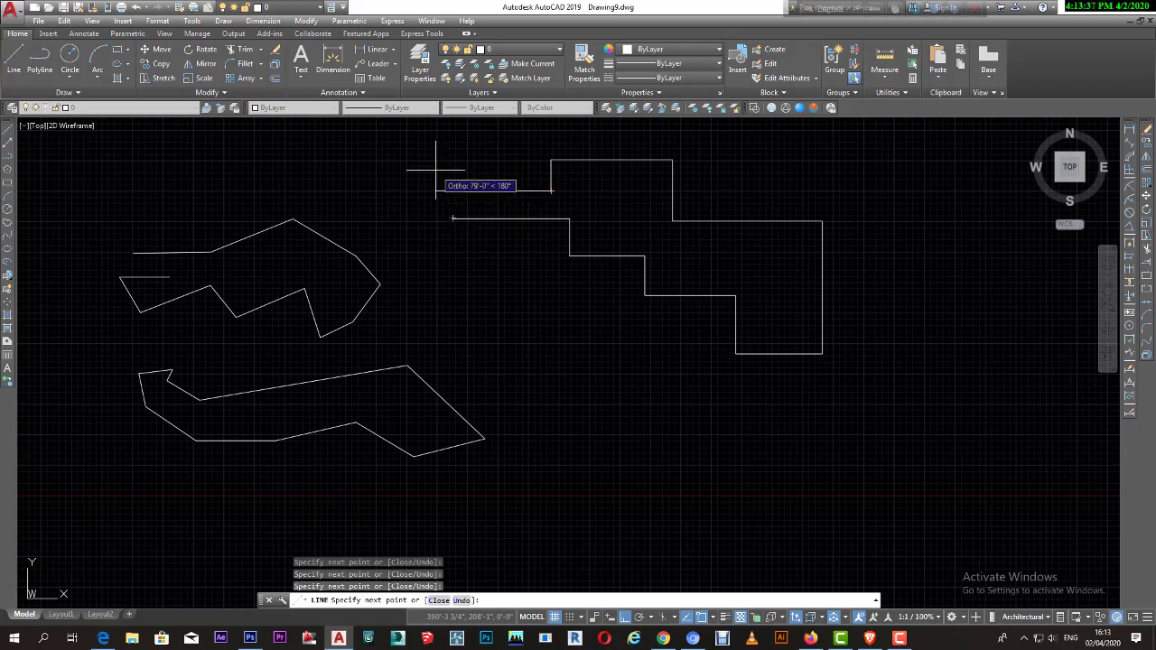
text(c)
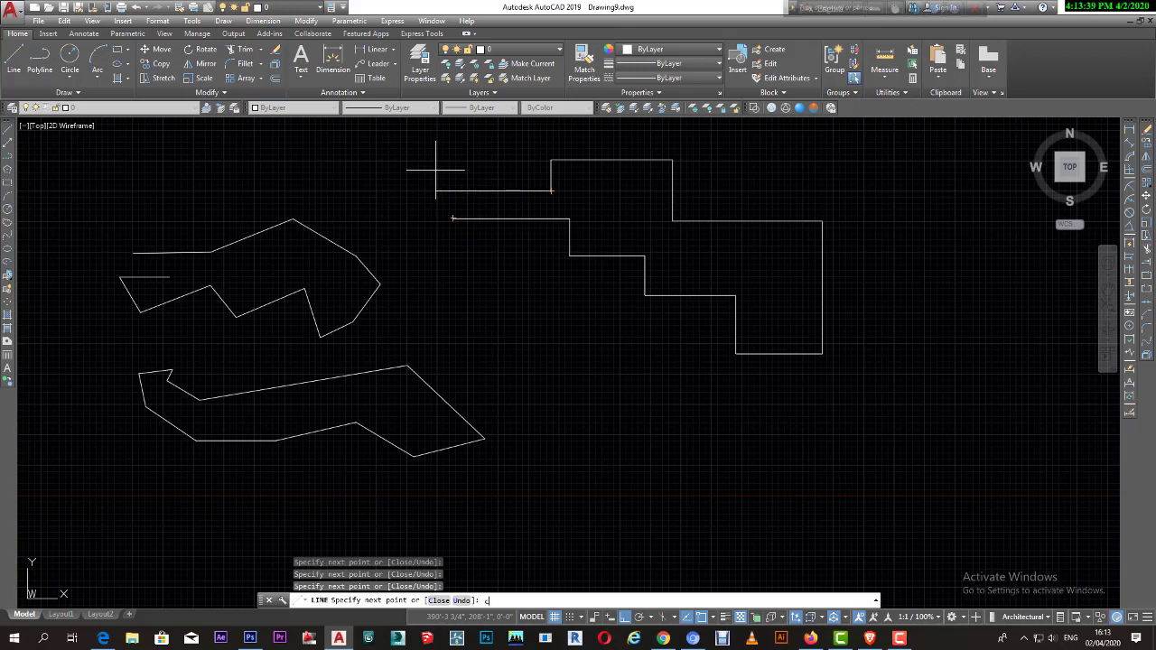
key(Return)
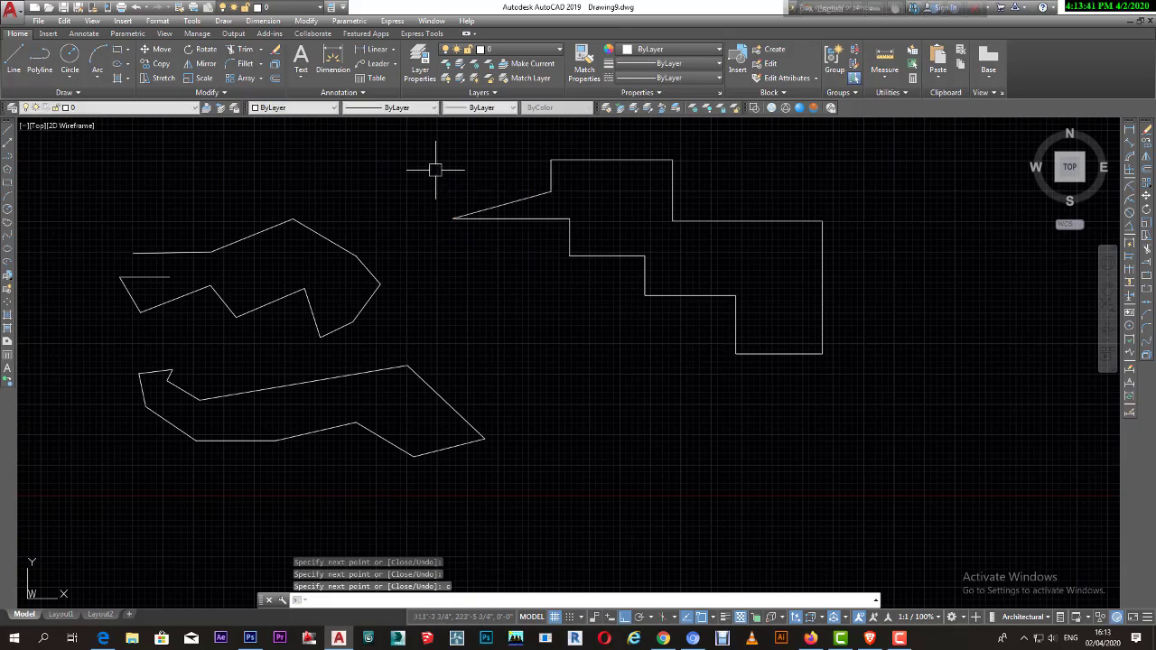
click(563, 375)
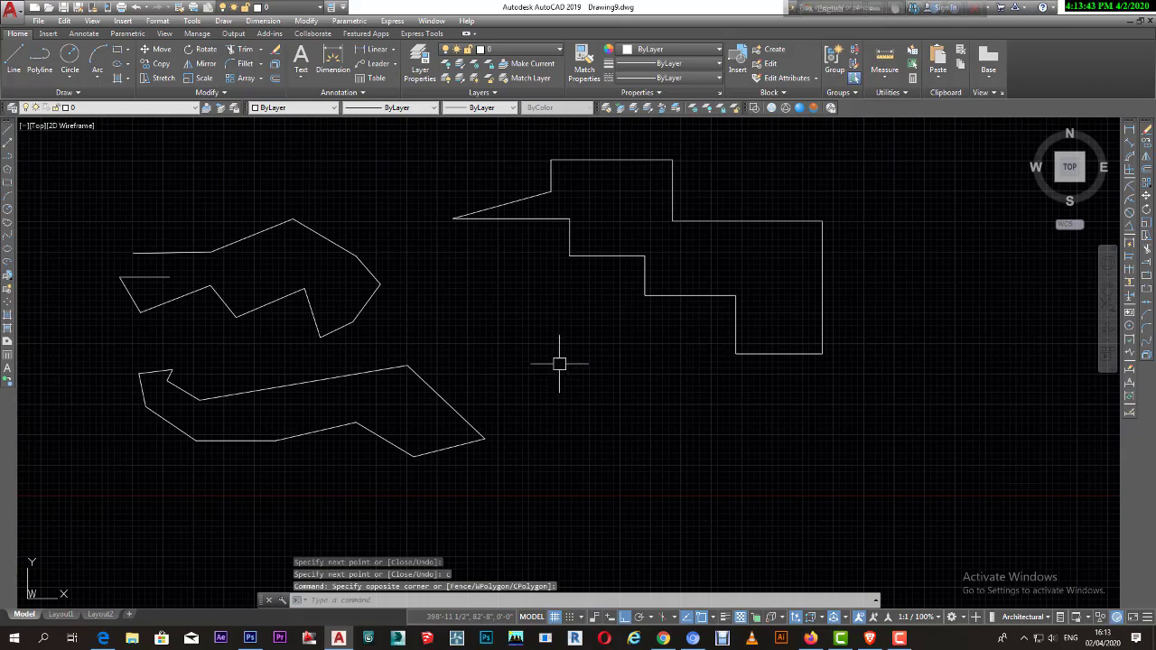
scroll(666, 311, down, 2)
scroll(652, 308, up, 2)
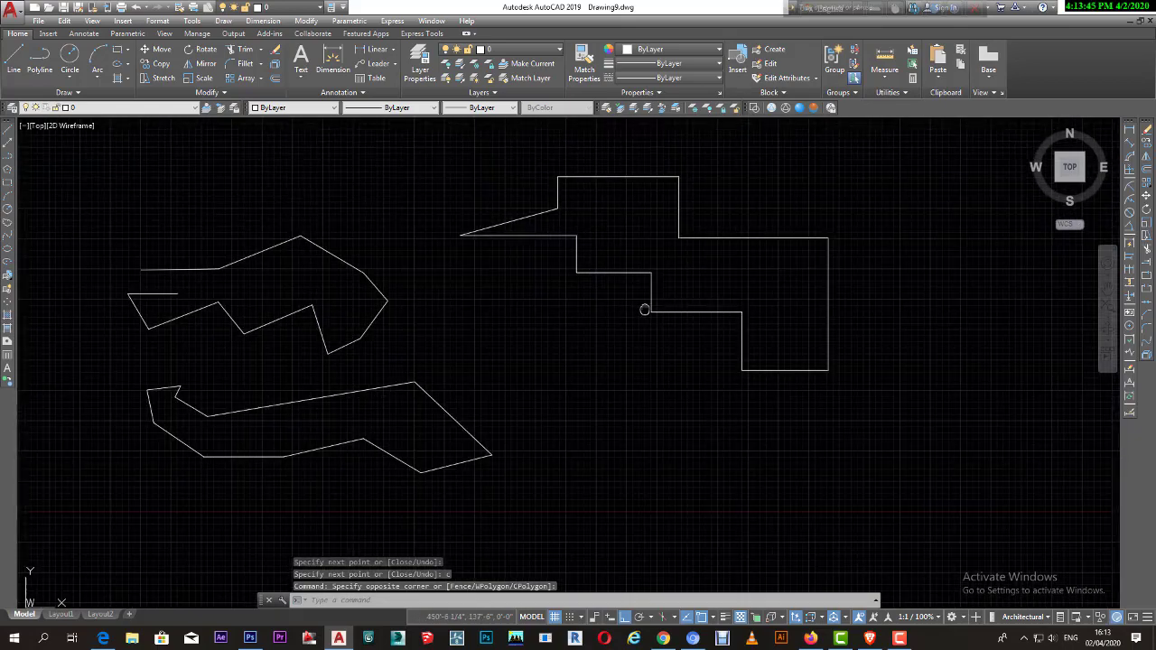
scroll(645, 310, down, 2)
scroll(524, 322, up, 2)
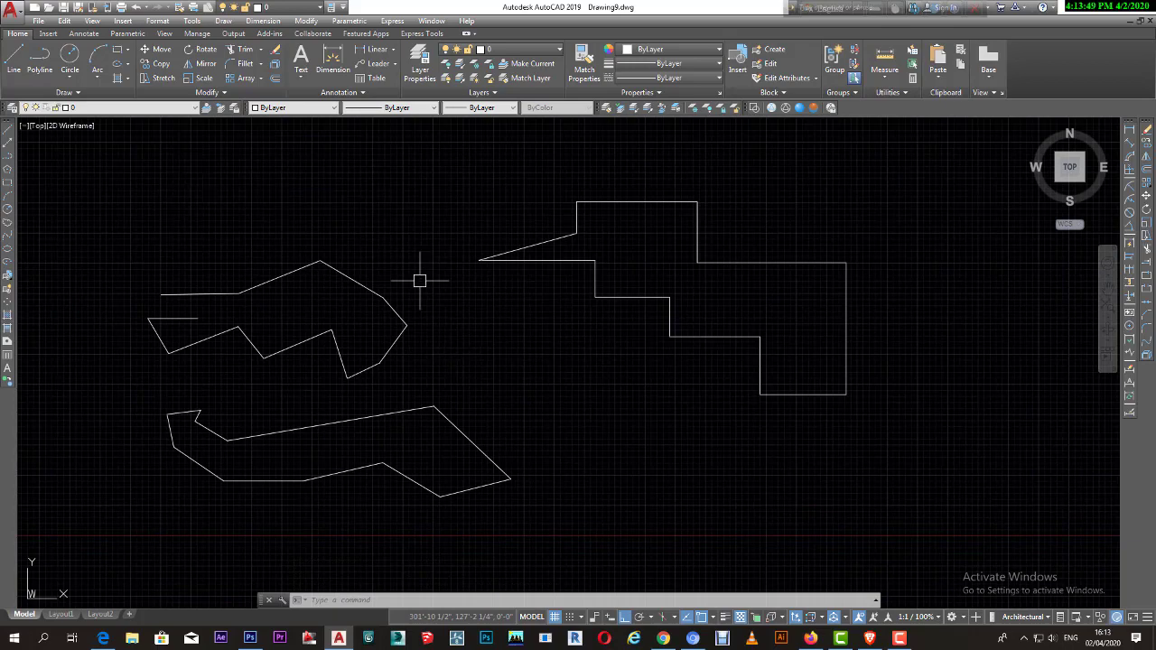
middle_drag(541, 368, 539, 351)
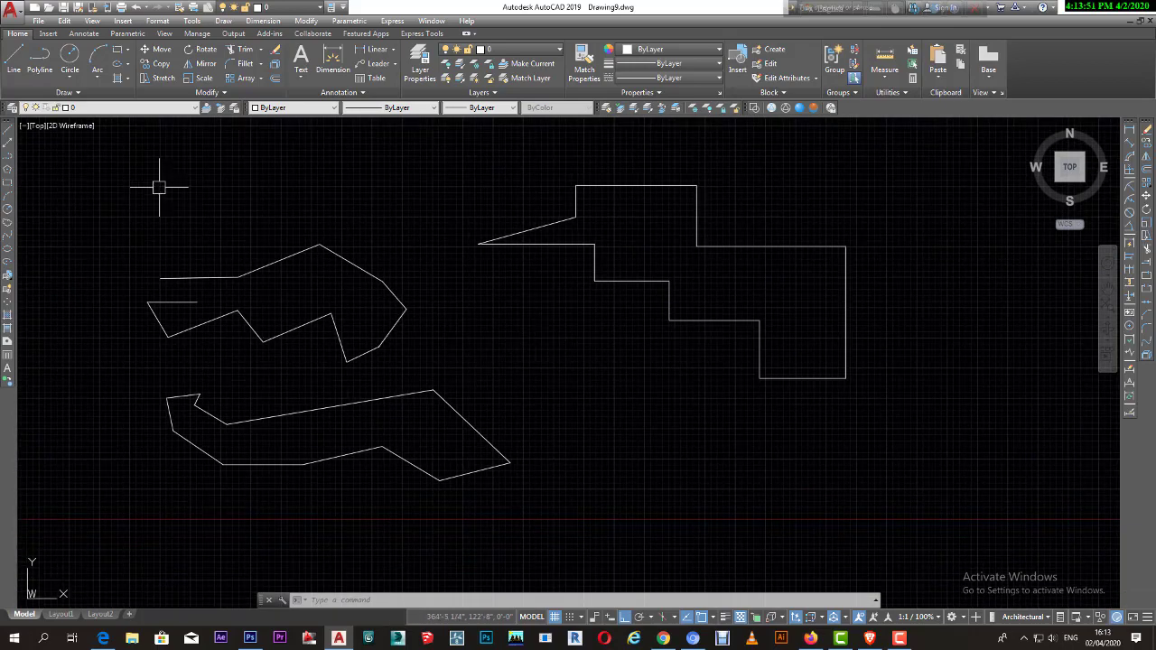
click(135, 156)
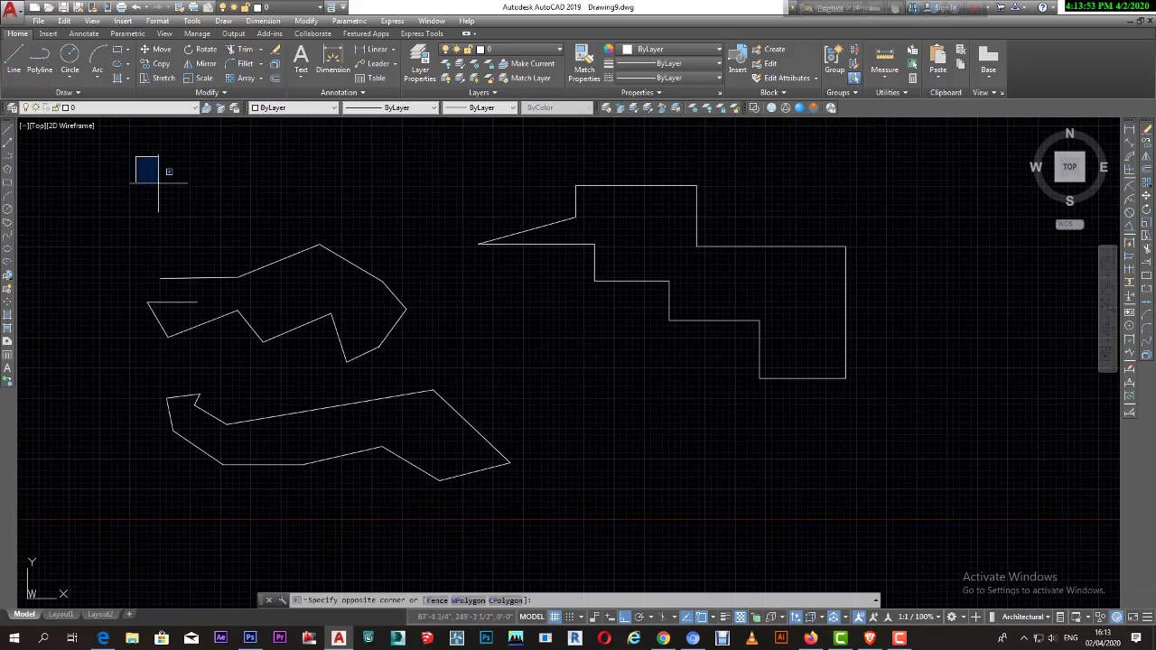
click(185, 224)
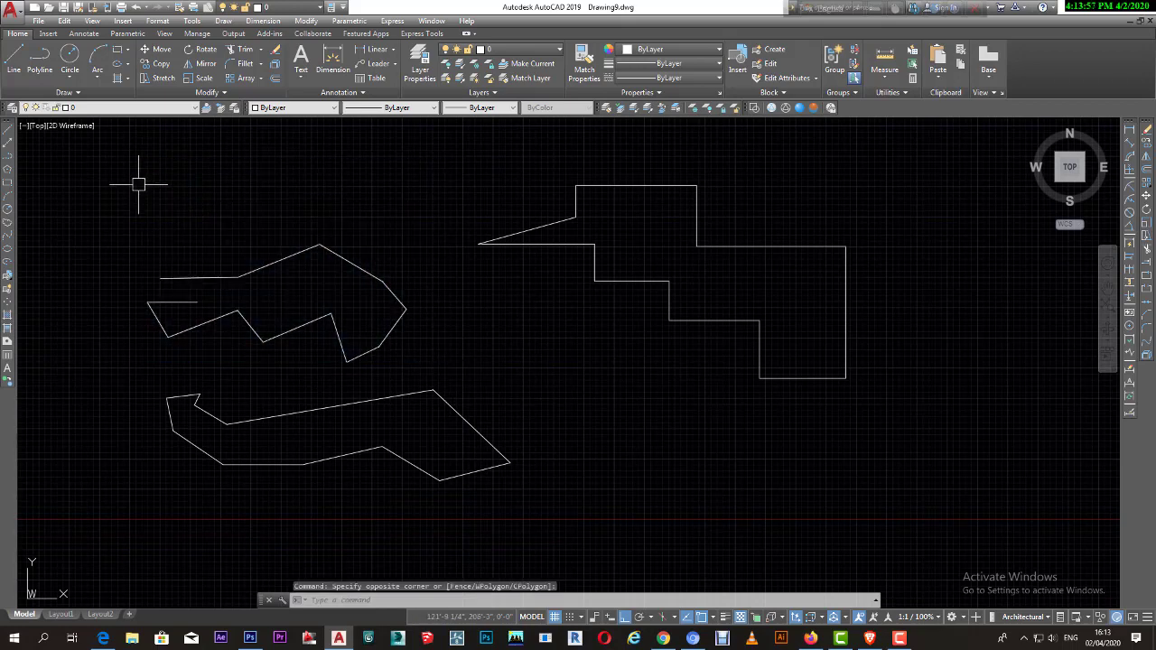
click(137, 174)
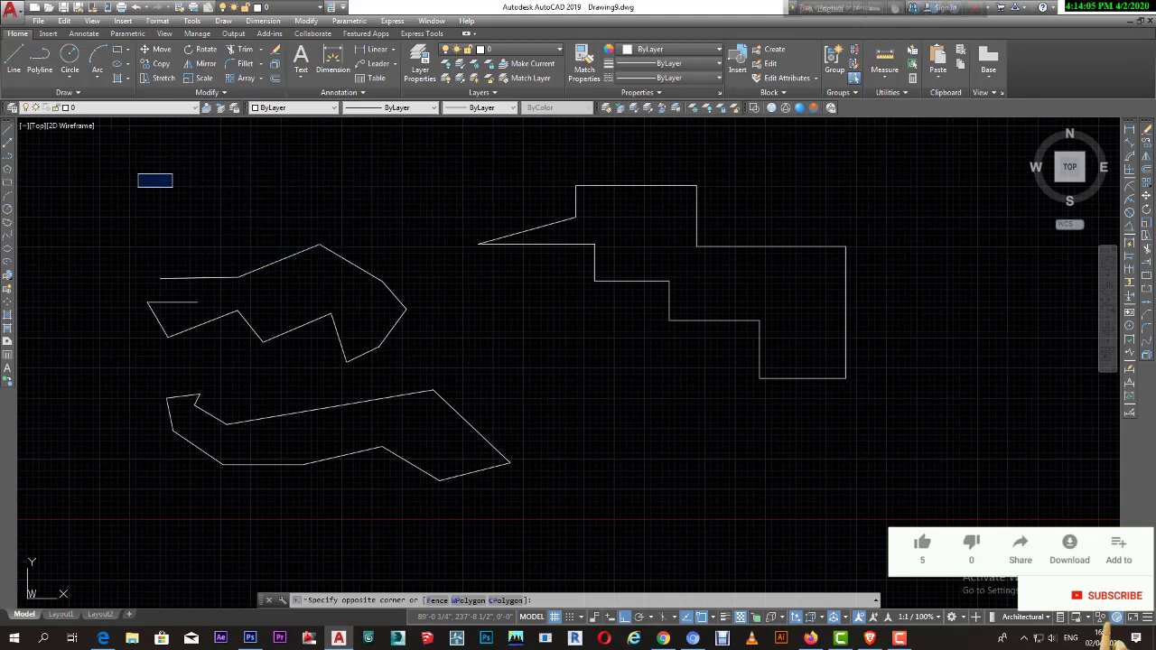
click(172, 185)
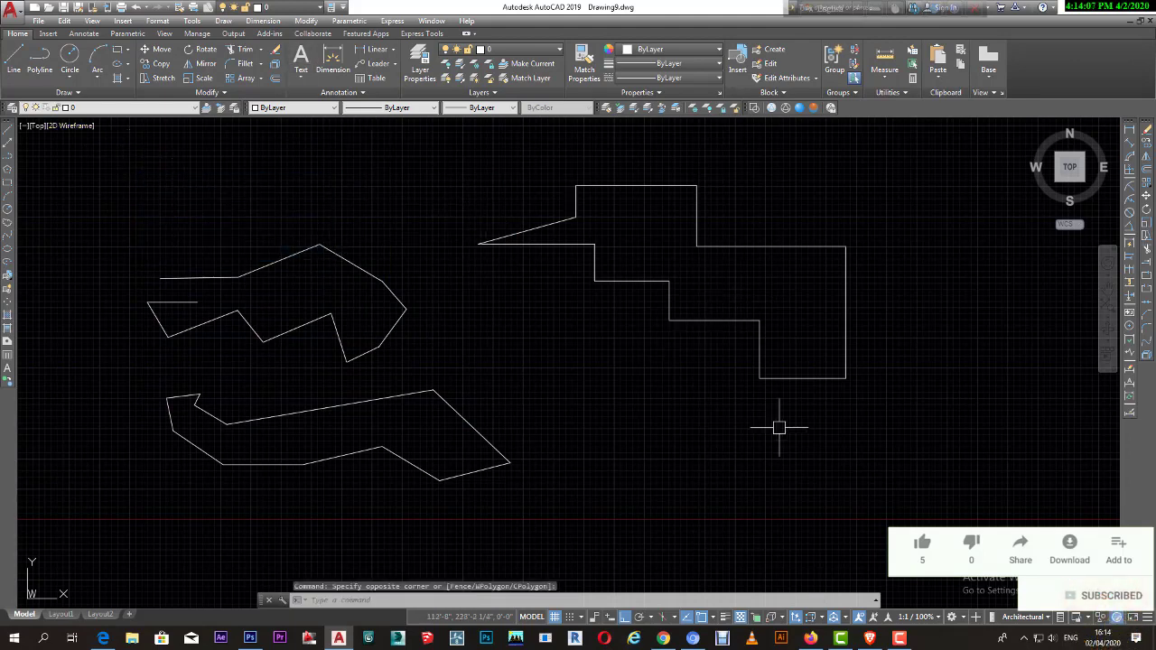
click(800, 493)
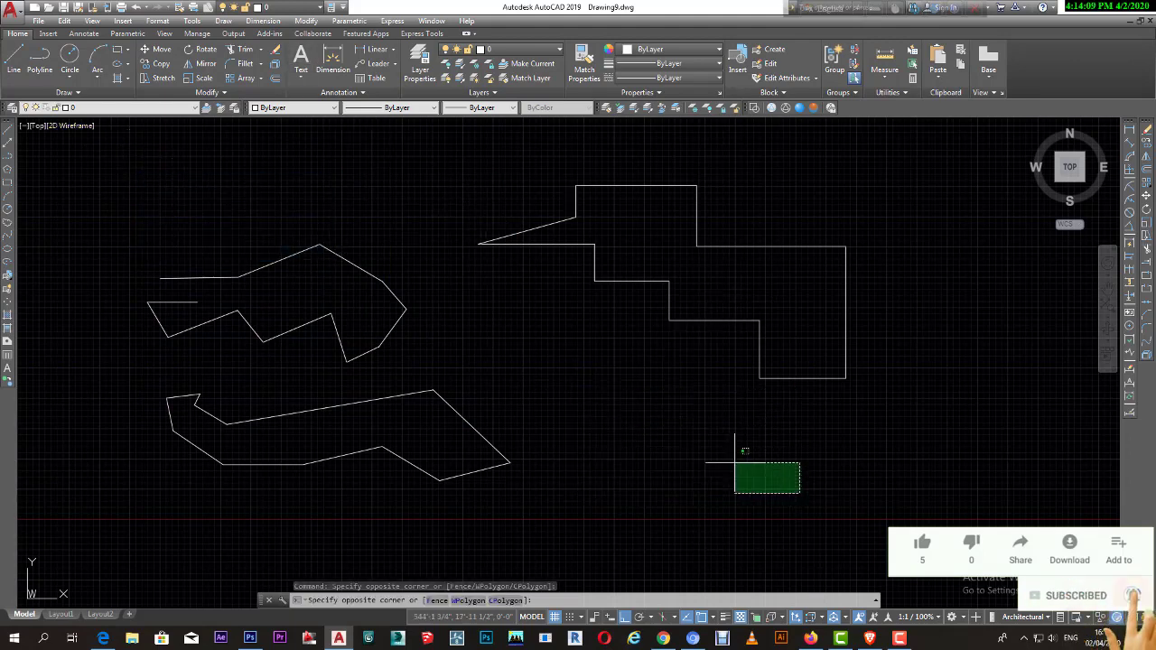
click(692, 442)
scroll(268, 304, up, 2)
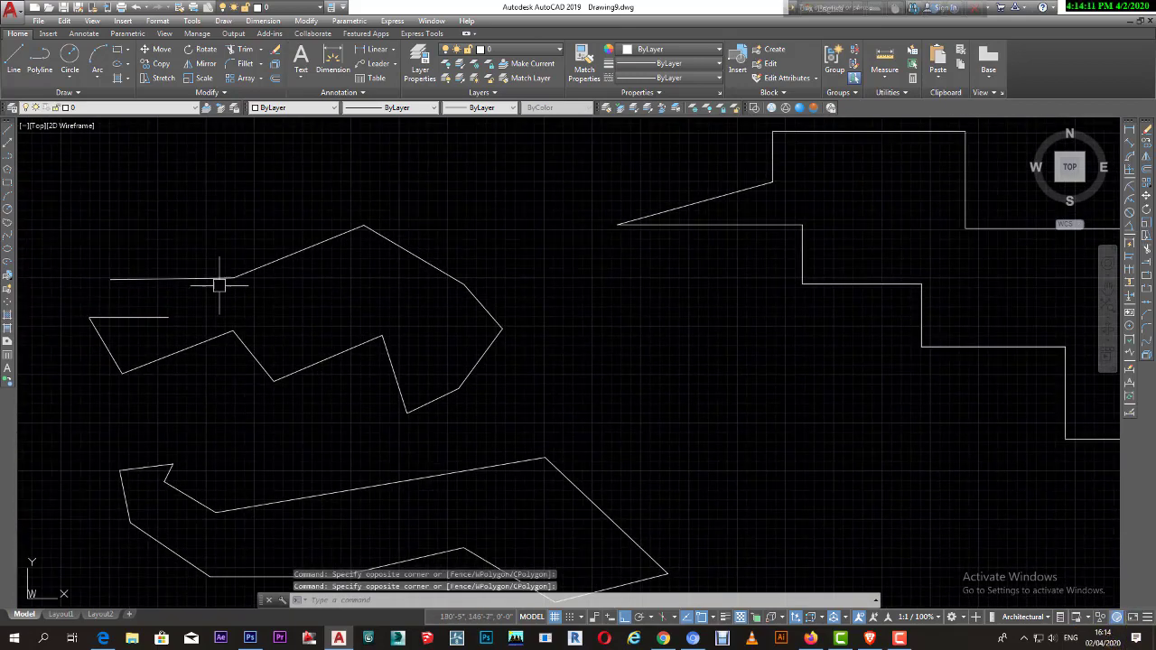
scroll(121, 237, down, 2)
click(114, 226)
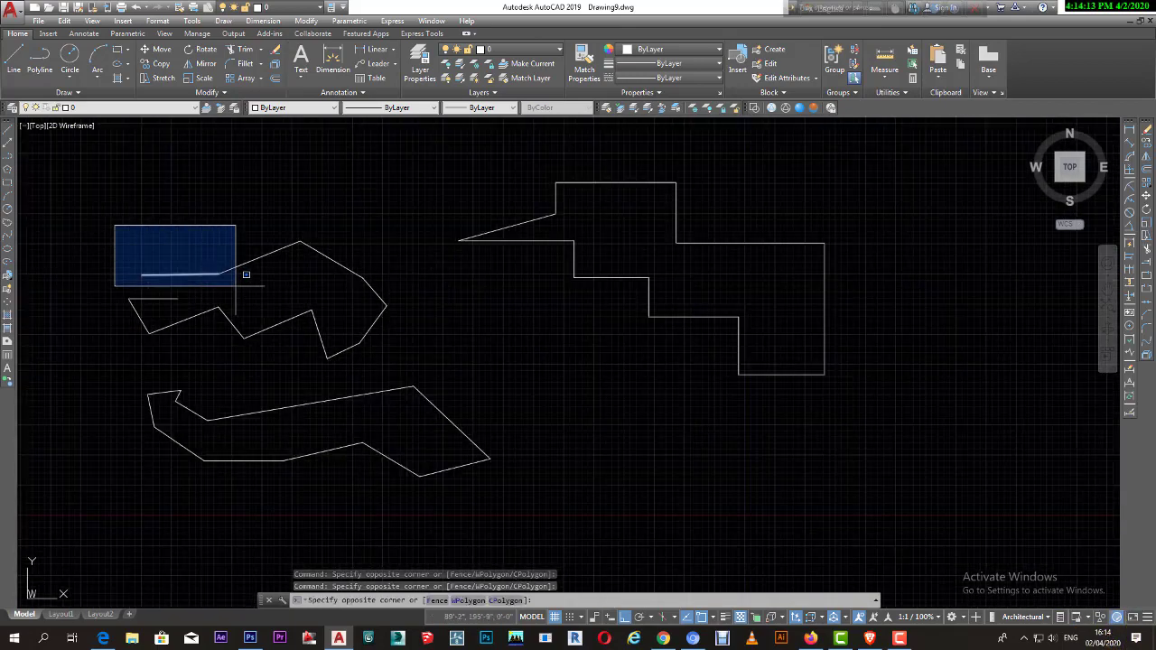
scroll(237, 286, up, 1)
middle_drag(226, 267, 323, 291)
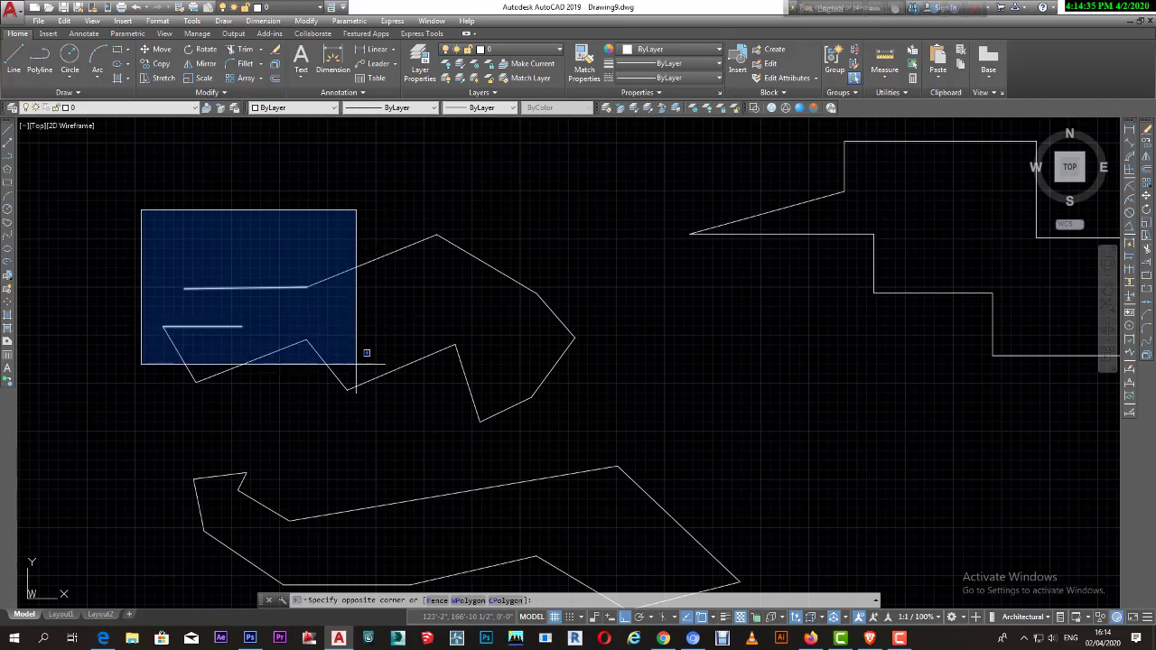
- Select the segments of the upper zig-zag shape
click(334, 413)
mouse_move(306, 339)
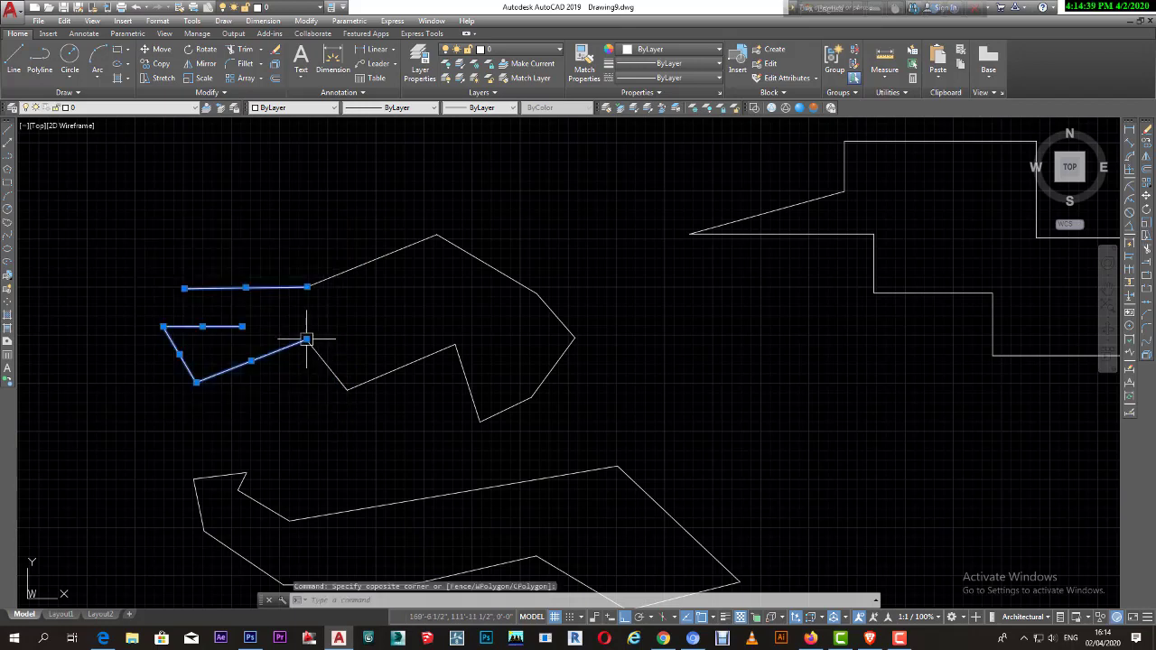
click(632, 405)
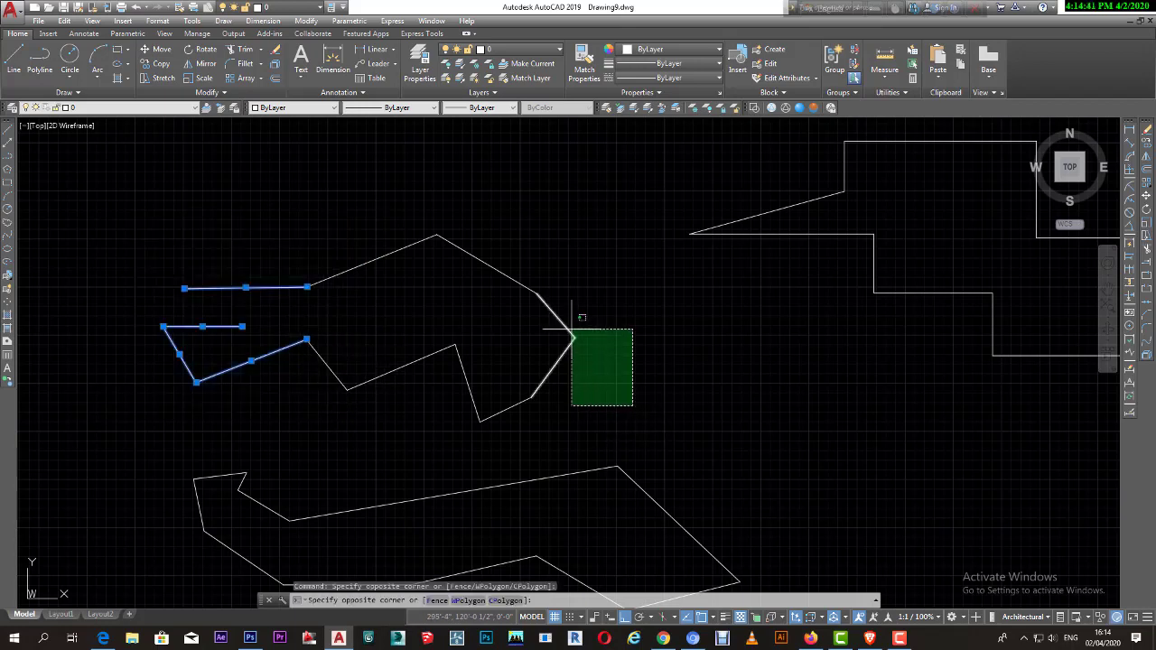
click(574, 271)
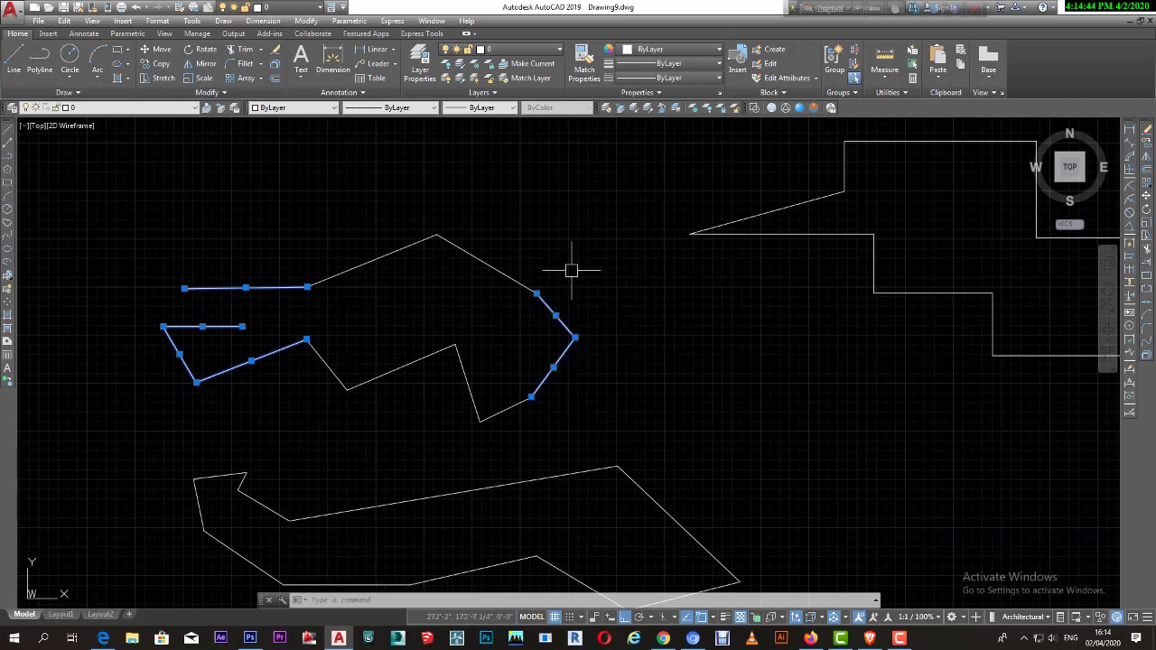
click(473, 211)
click(412, 236)
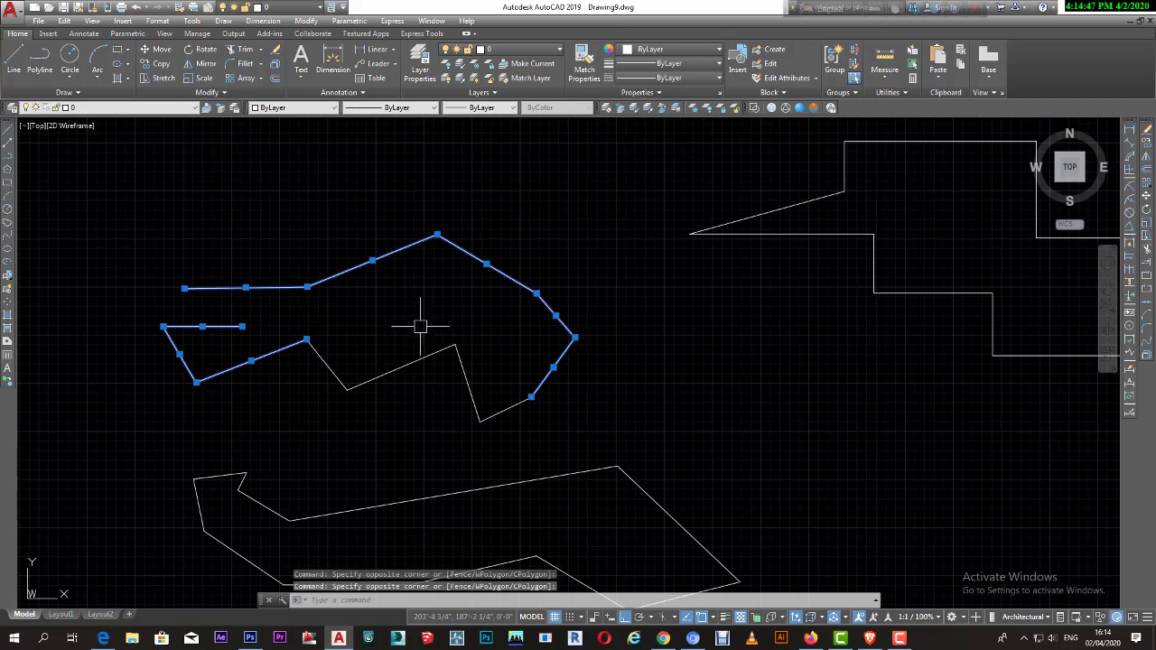
click(423, 323)
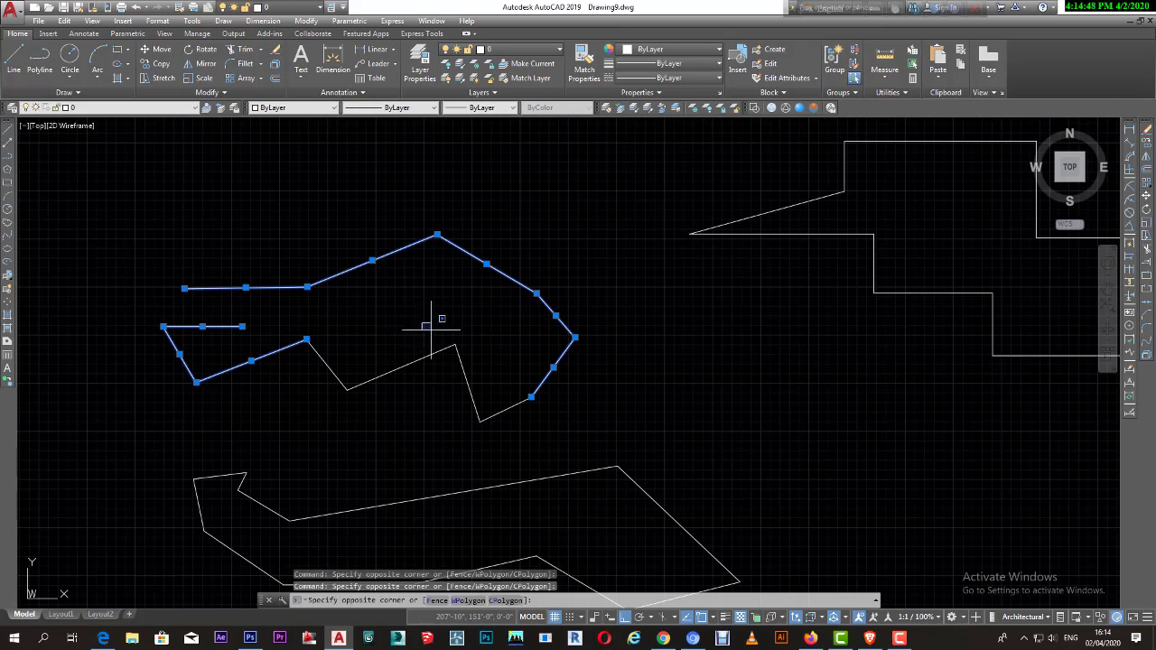
click(478, 361)
click(415, 321)
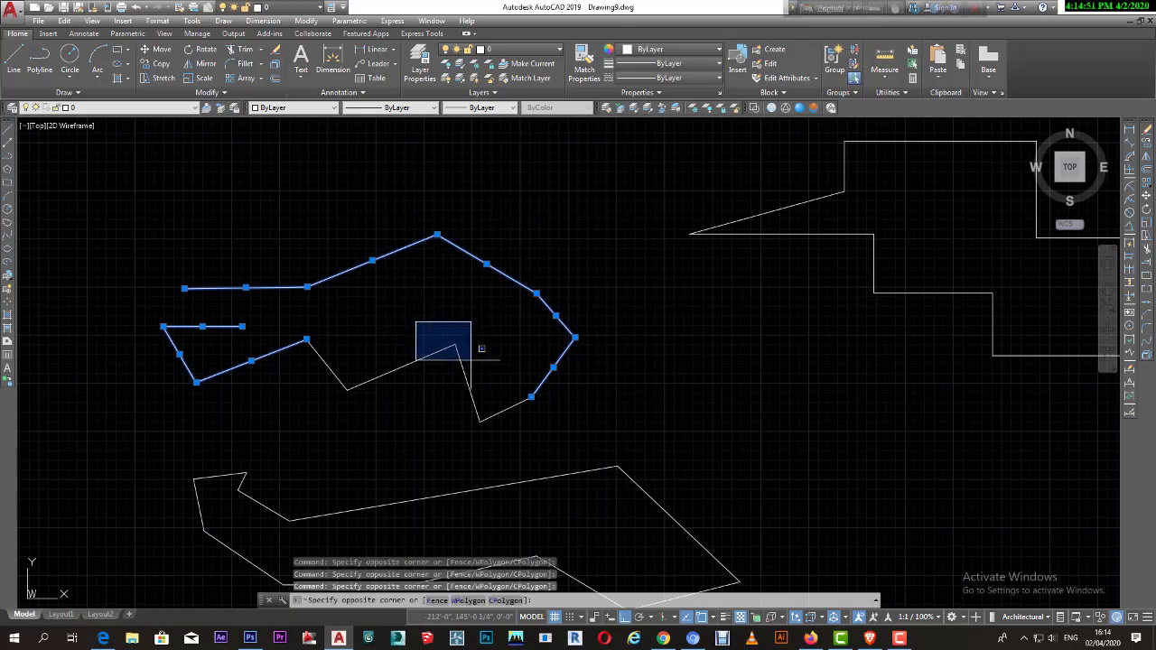
click(475, 360)
click(474, 357)
click(430, 327)
scroll(431, 327, down, 2)
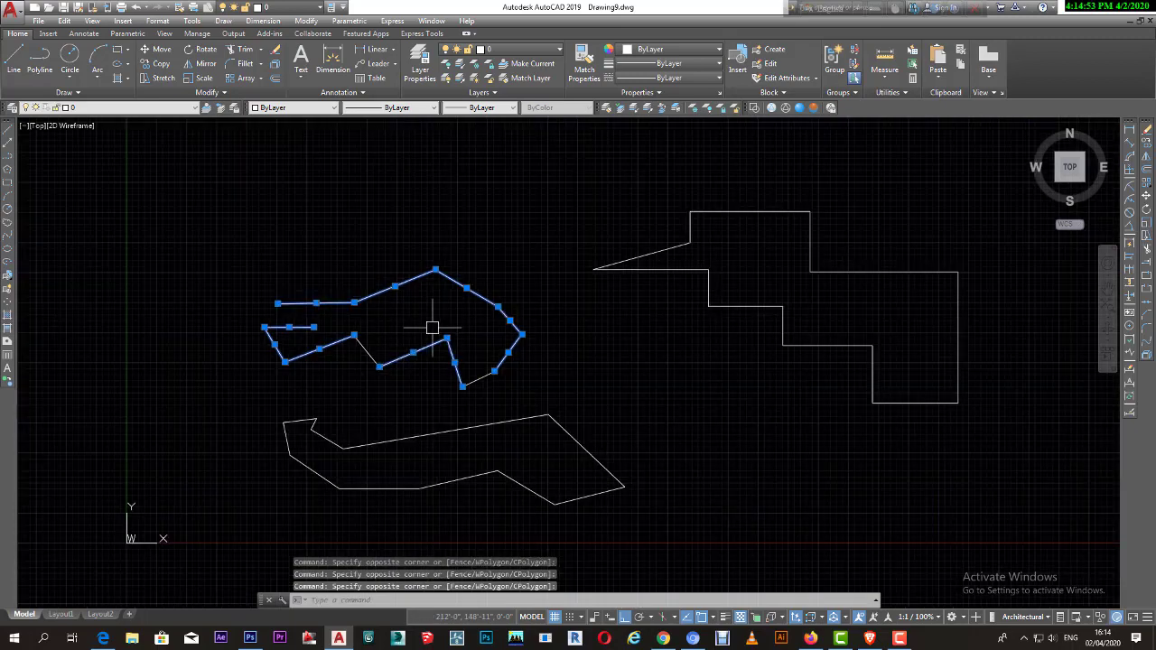
scroll(546, 388, up, 2)
scroll(469, 413, down, 2)
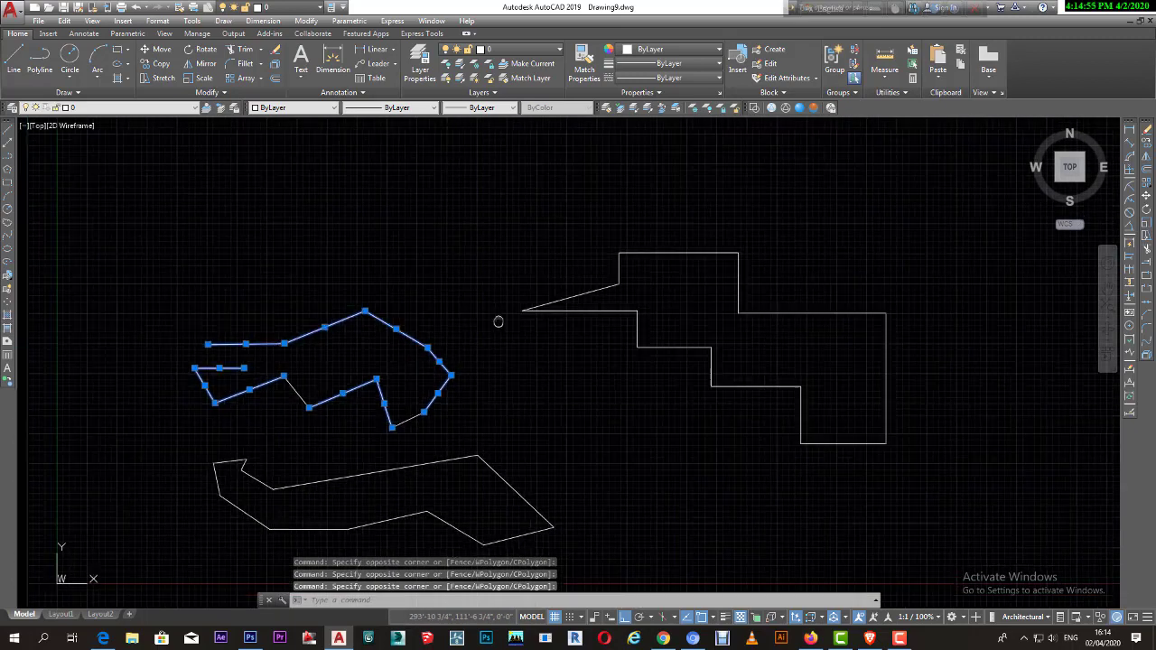
scroll(374, 407, up, 4)
- Select the hooked corner of the lower freeform shape
middle_drag(374, 406, 292, 465)
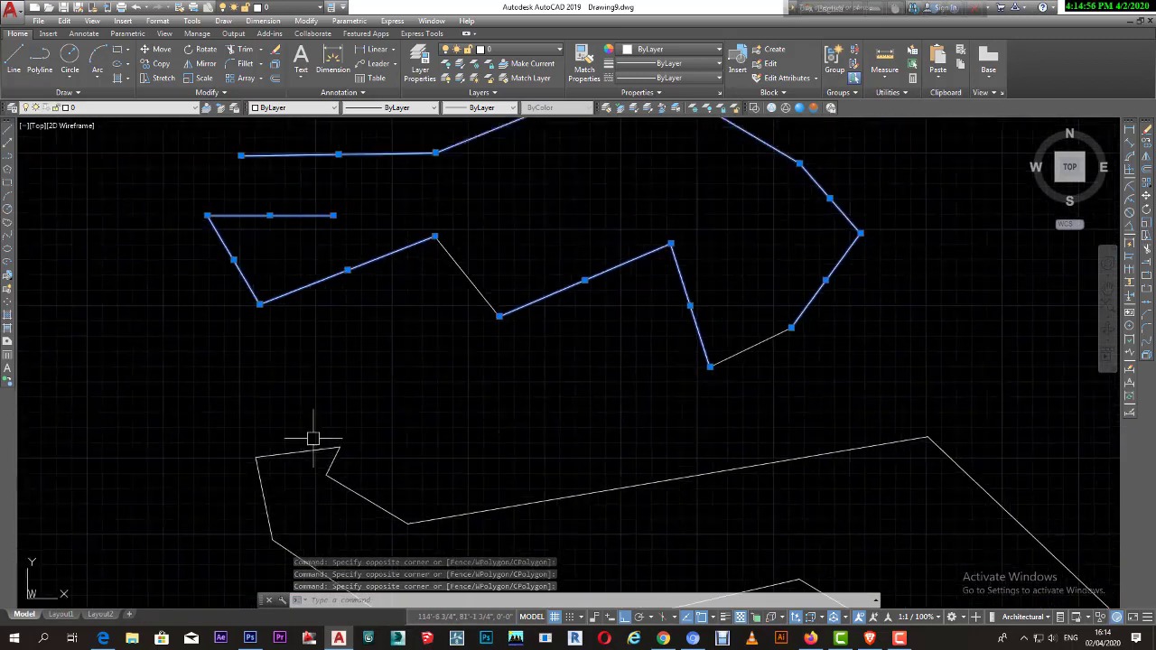
click(290, 395)
click(362, 459)
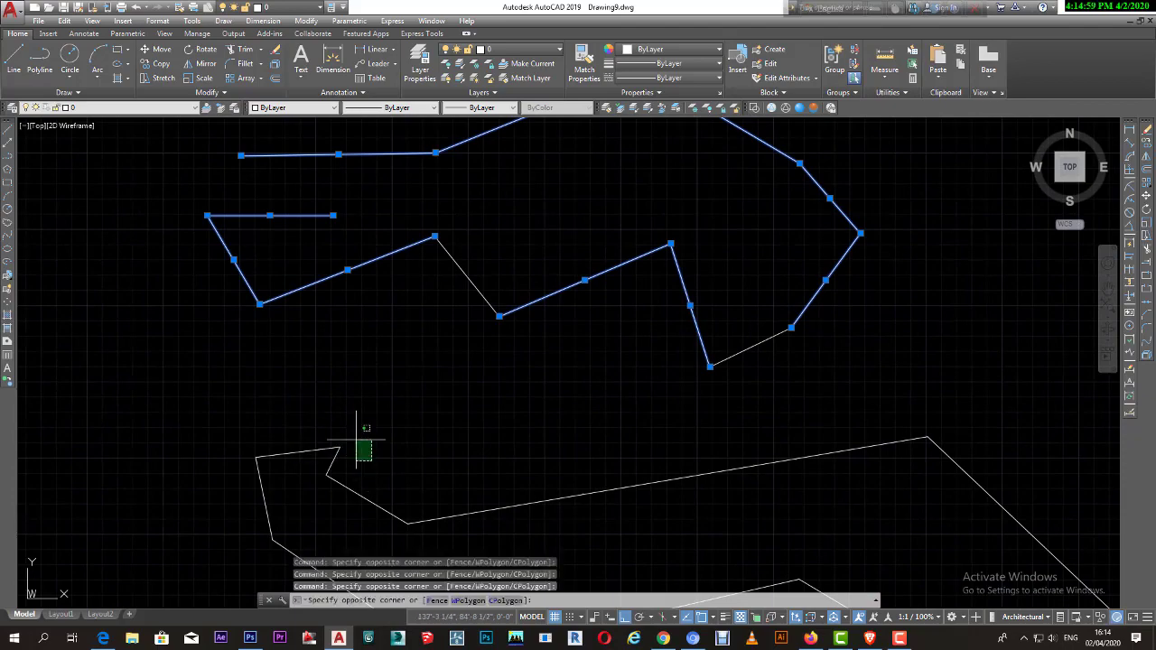
scroll(315, 435, up, 4)
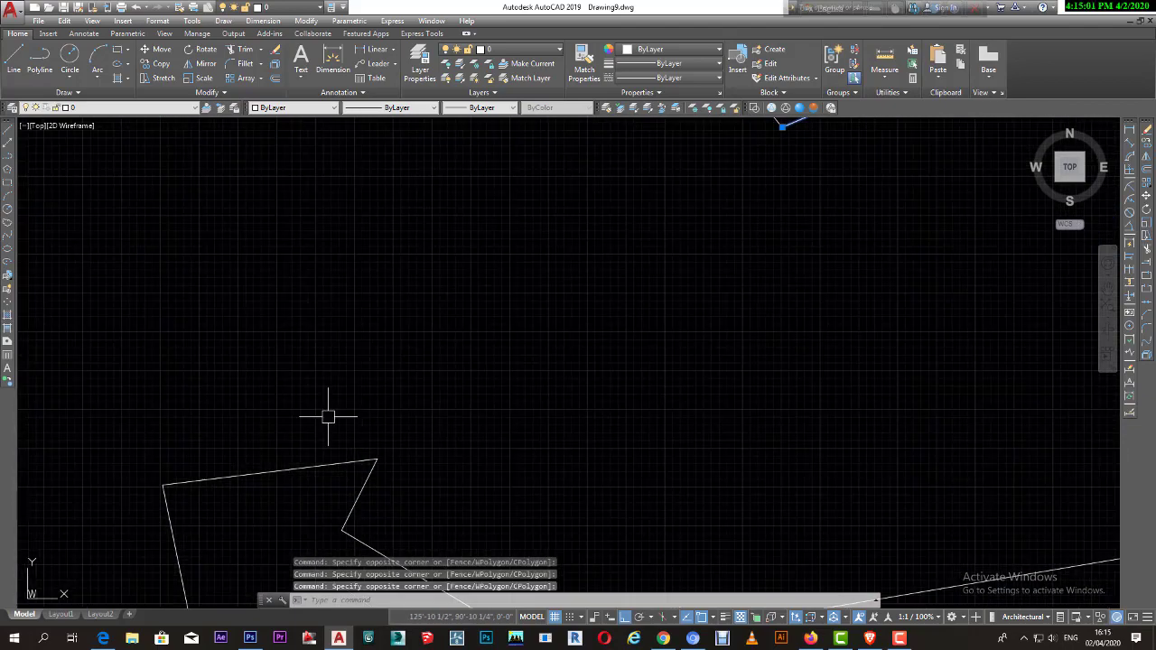
scroll(328, 417, down, 2)
click(321, 405)
click(375, 443)
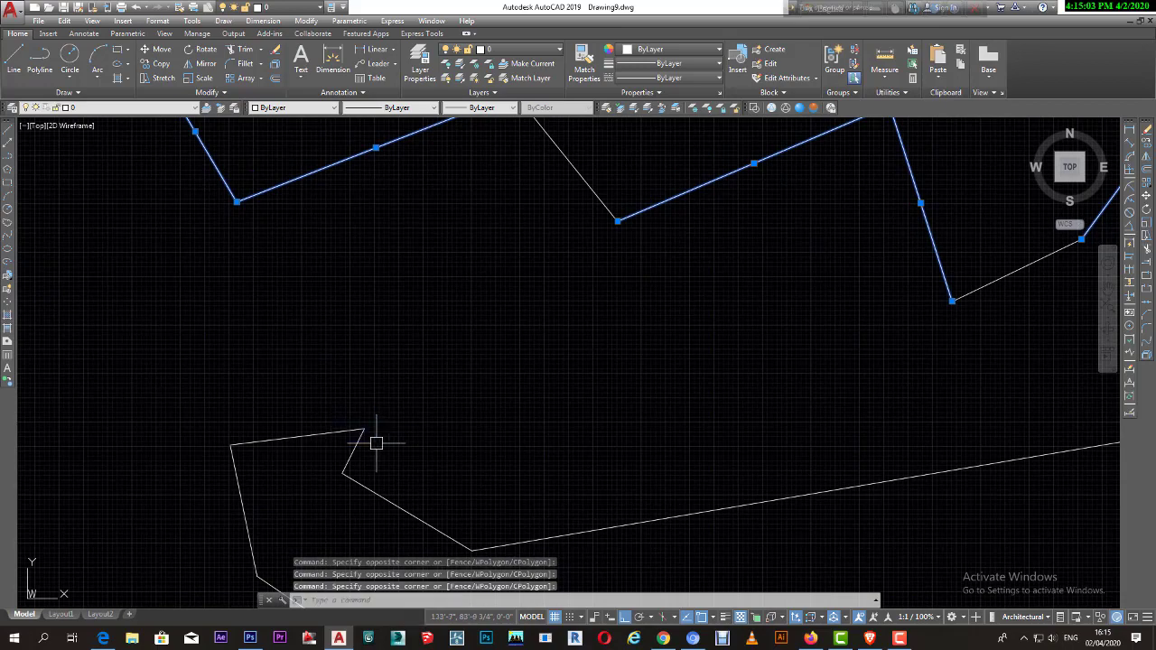
click(394, 433)
click(351, 406)
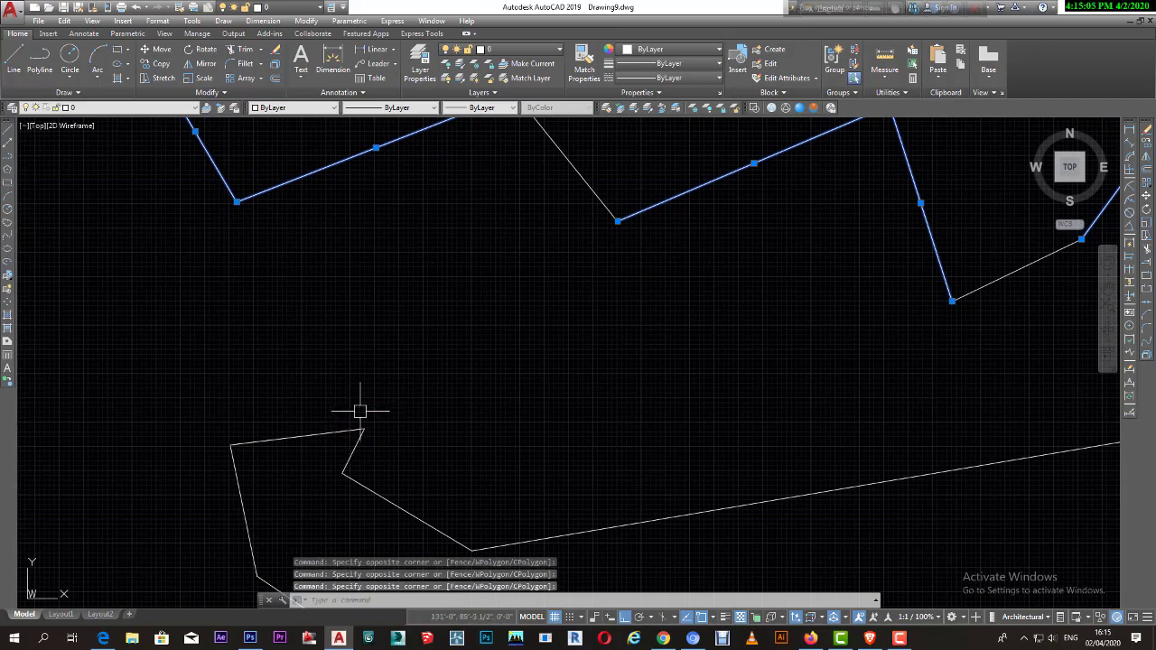
scroll(347, 424, up, 2)
click(343, 411)
click(337, 406)
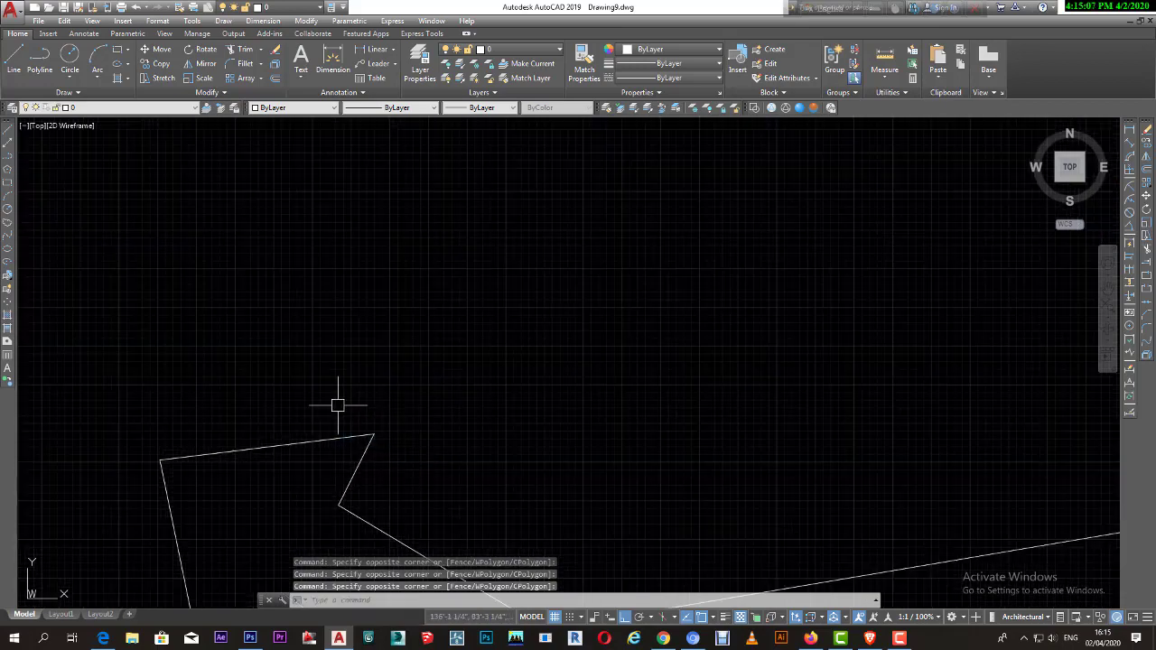
click(408, 462)
click(355, 402)
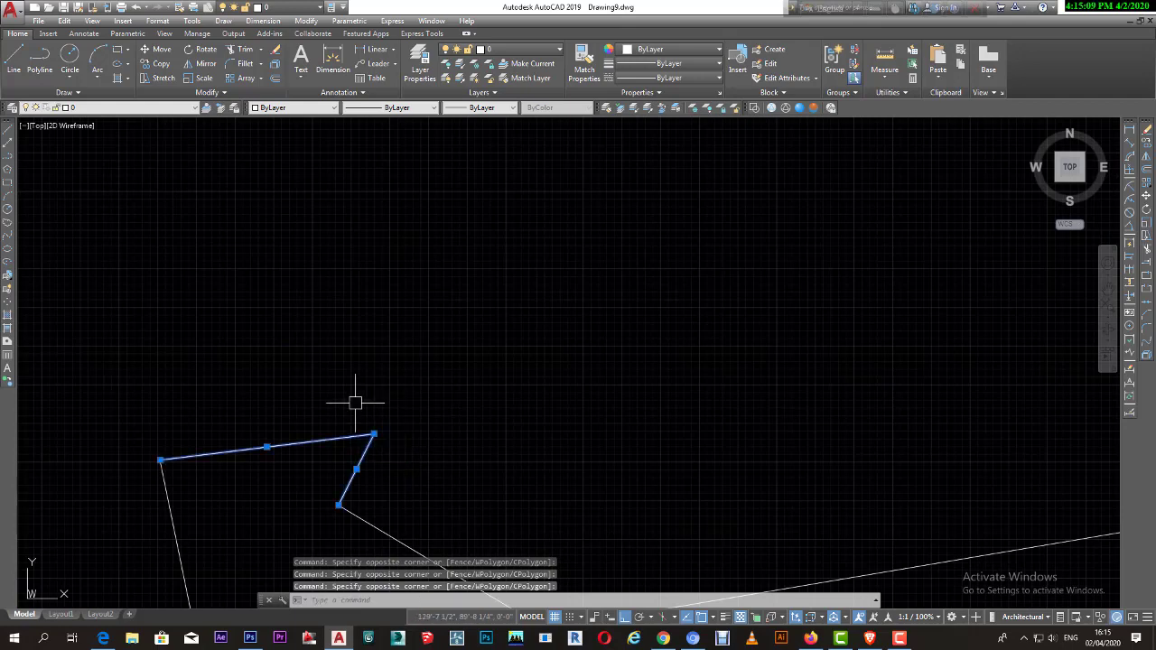
click(417, 447)
click(352, 394)
scroll(359, 408, down, 2)
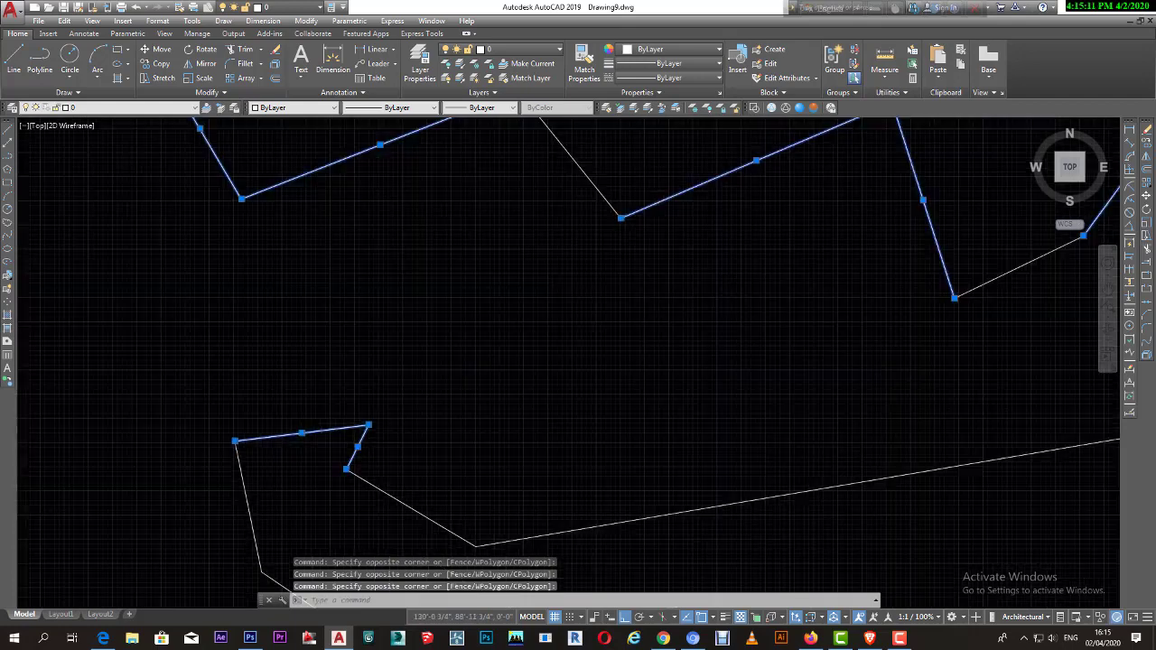
scroll(359, 408, down, 6)
- Window-select both freeform polylines
click(275, 250)
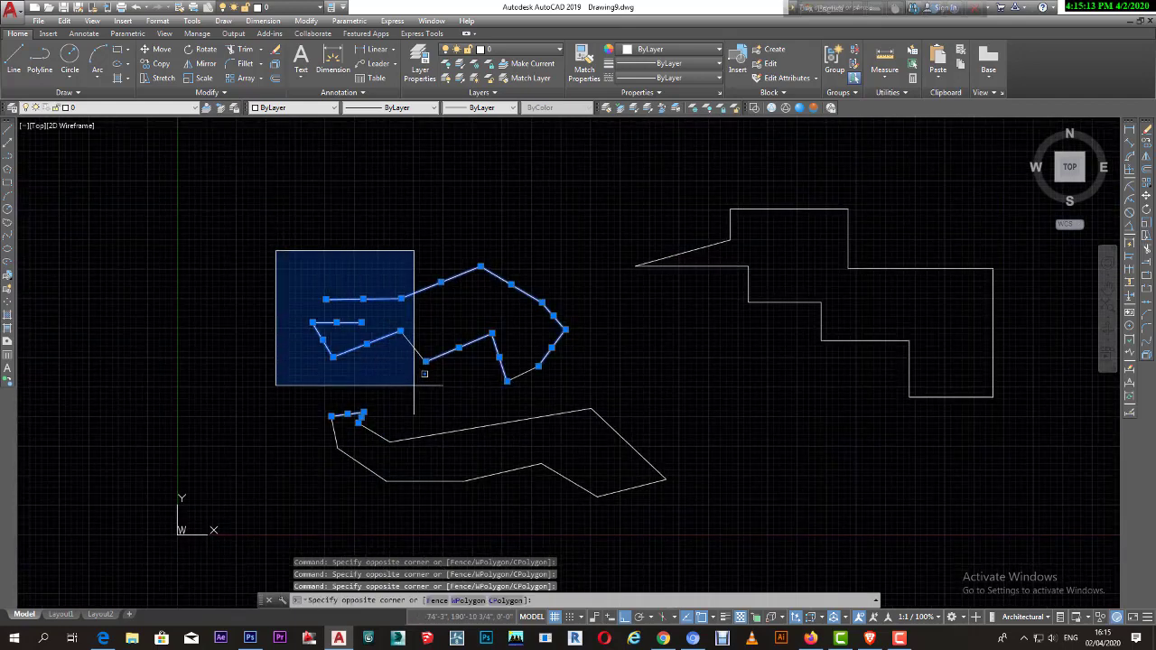
click(576, 399)
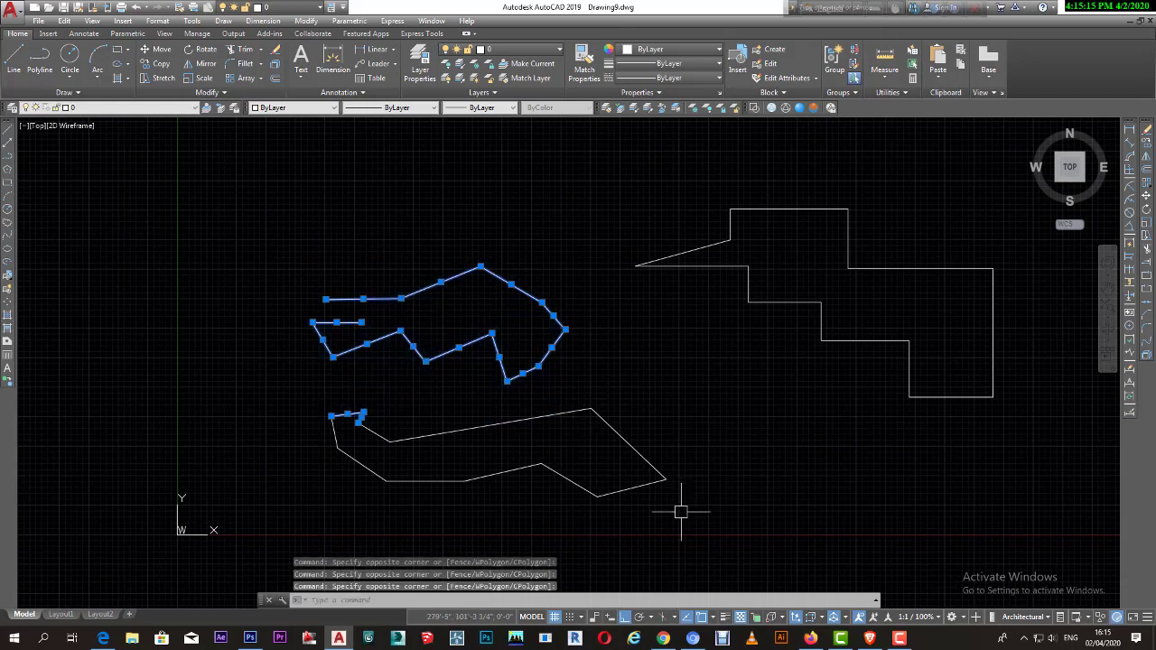
click(684, 520)
click(306, 380)
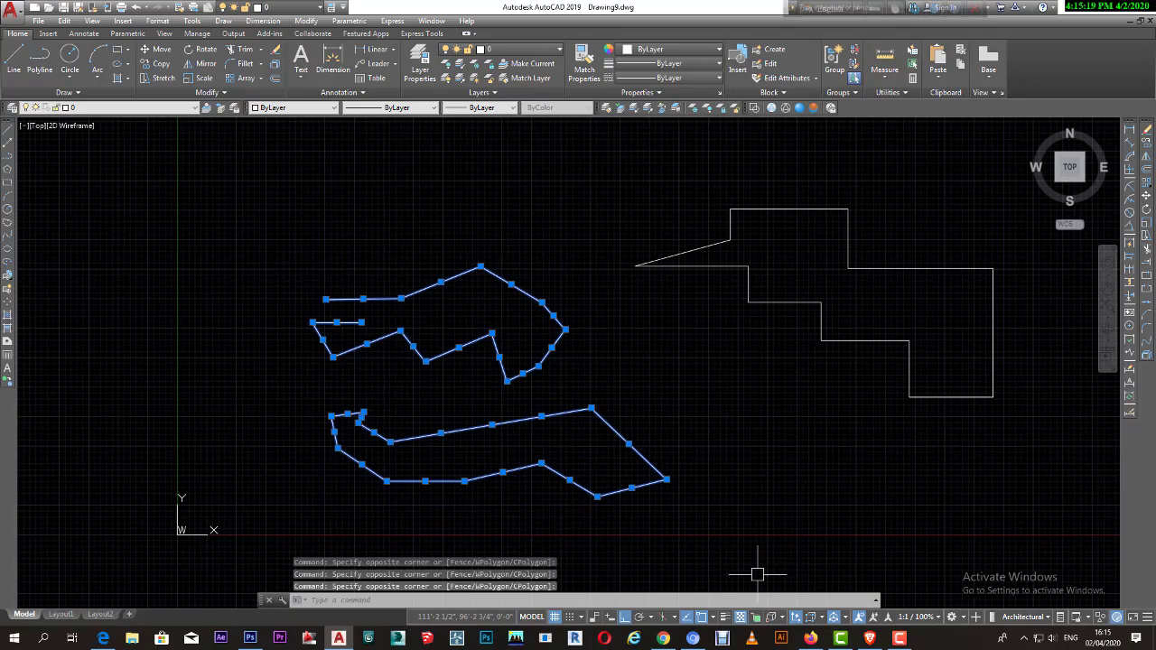
click(284, 274)
click(663, 480)
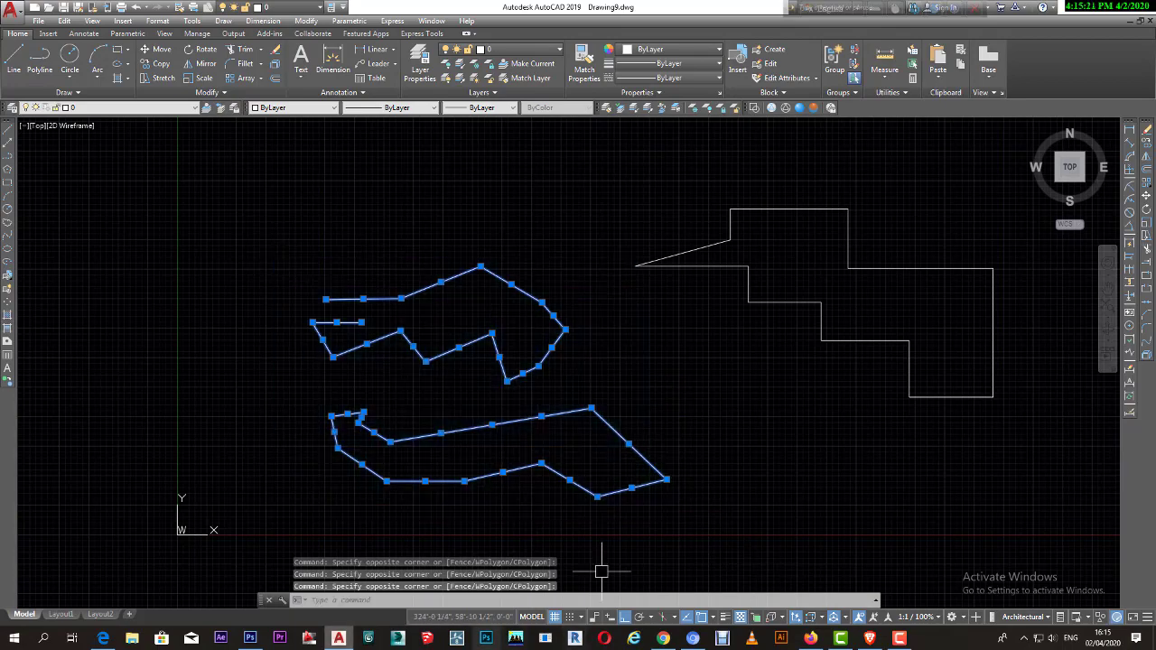
- Add the white stepped outline to the selection and erase all selected shapes
middle_drag(545, 424, 421, 425)
scroll(529, 406, down, 2)
scroll(542, 394, up, 2)
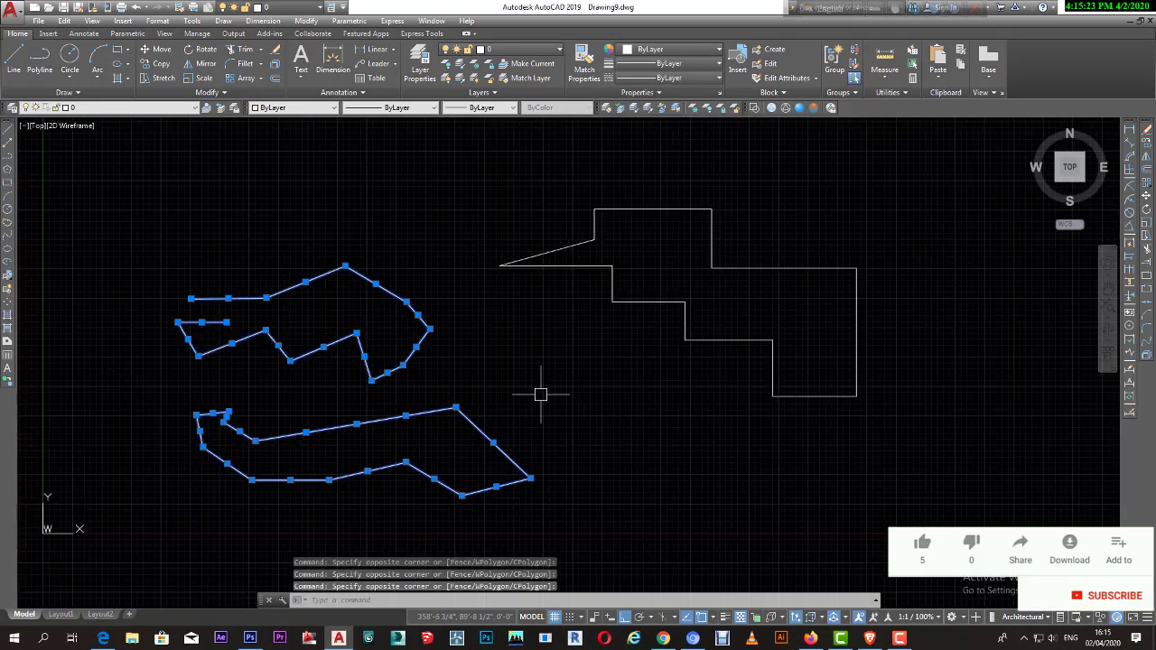
middle_drag(541, 395, 481, 441)
click(426, 238)
click(598, 388)
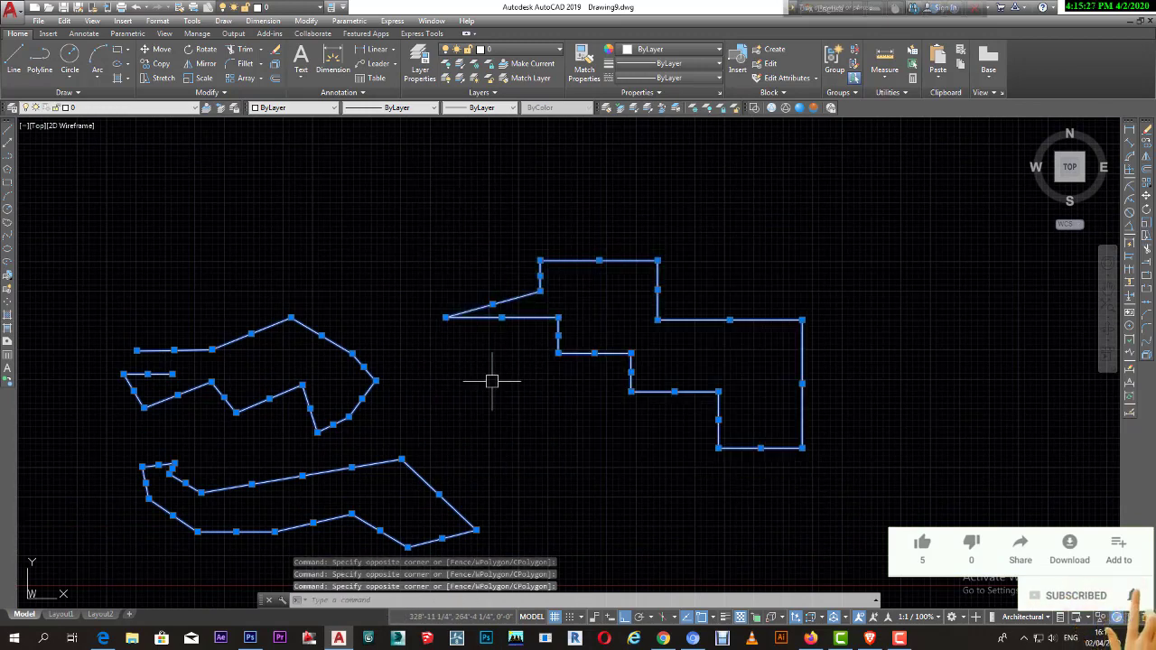
click(1147, 134)
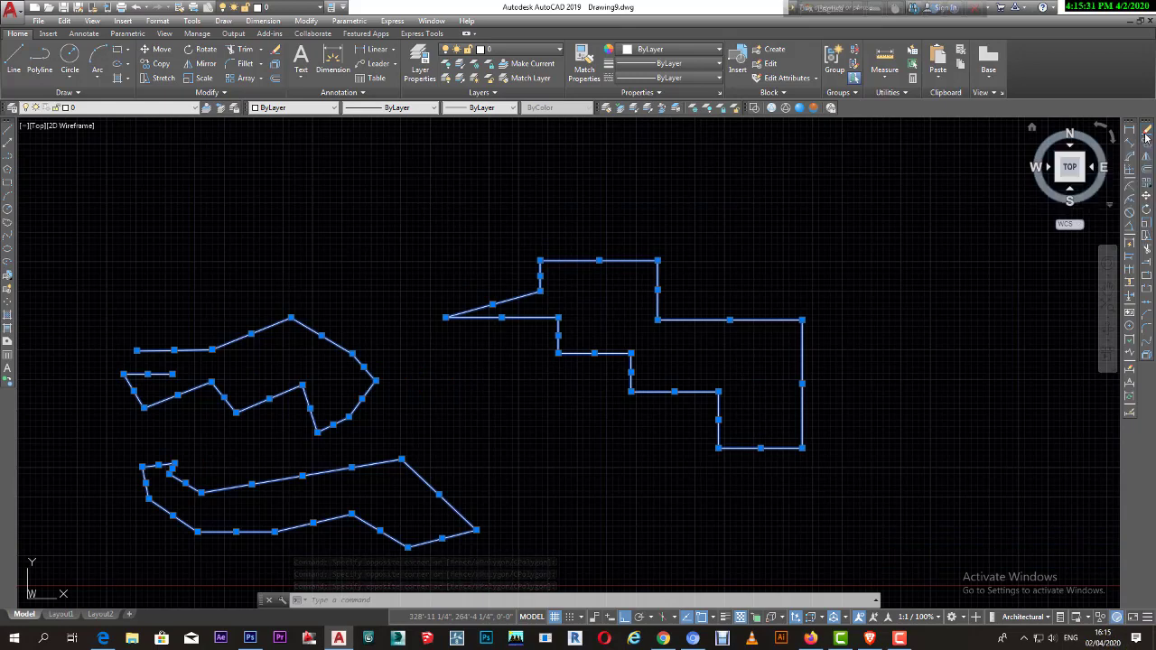
- Turn off Show UCS Icon at Origin so the axes icon stays in the corner
click(370, 394)
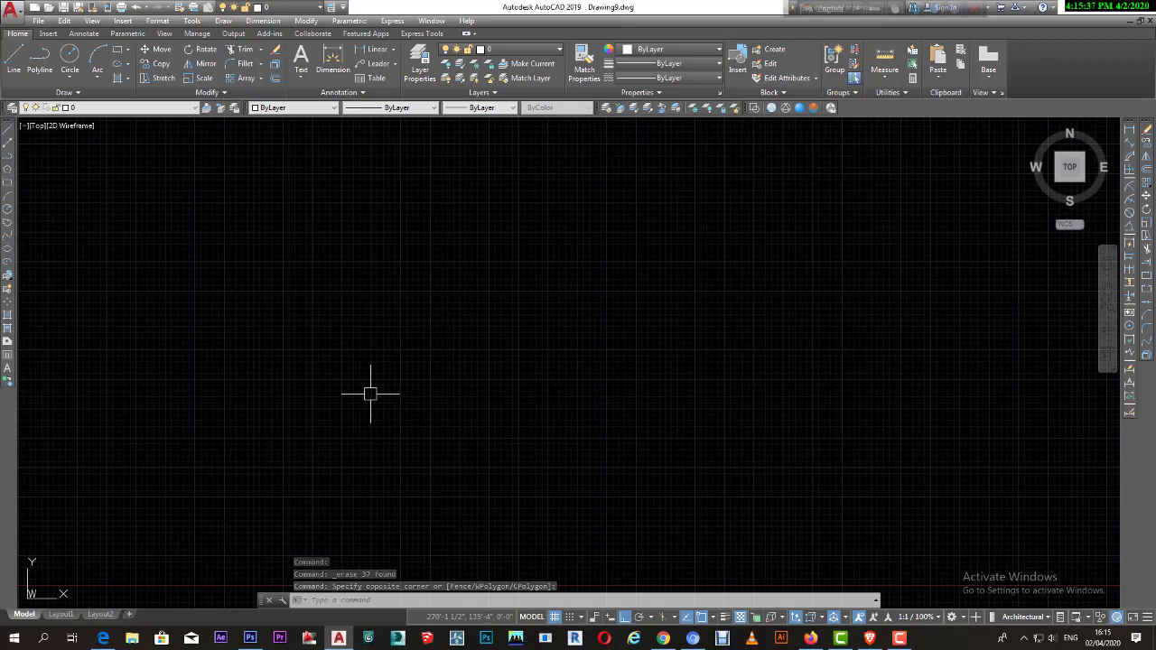
scroll(361, 334, down, 2)
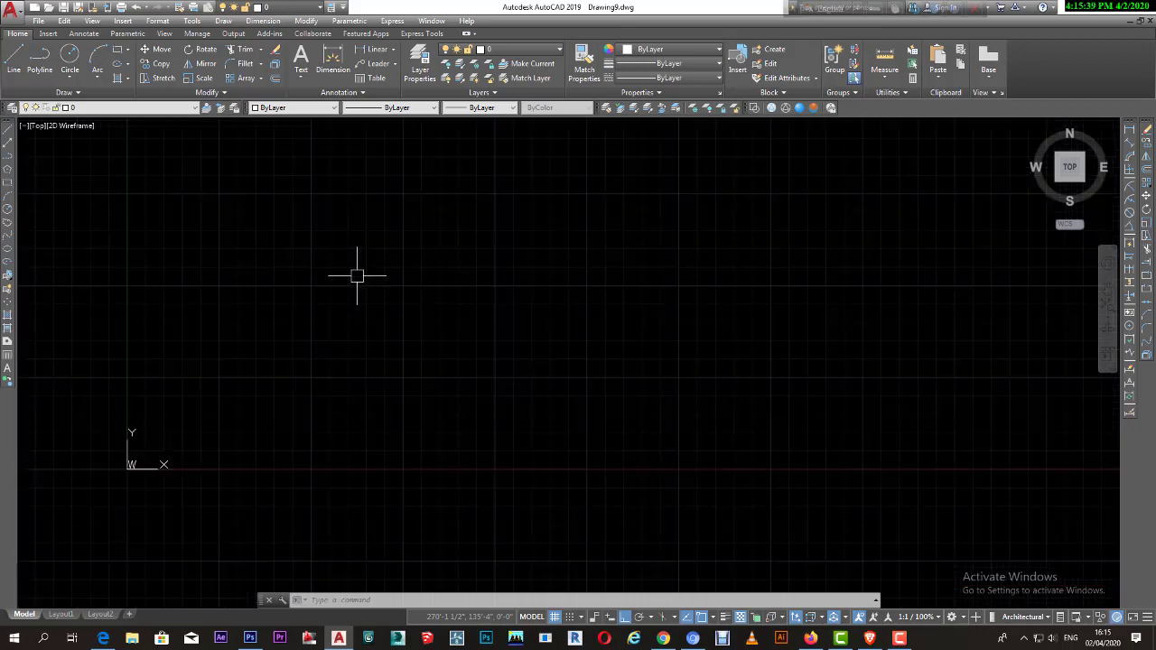
scroll(280, 316, up, 2)
mouse_move(297, 320)
middle_down()
mouse_move(307, 284)
mouse_move(168, 470)
middle_up()
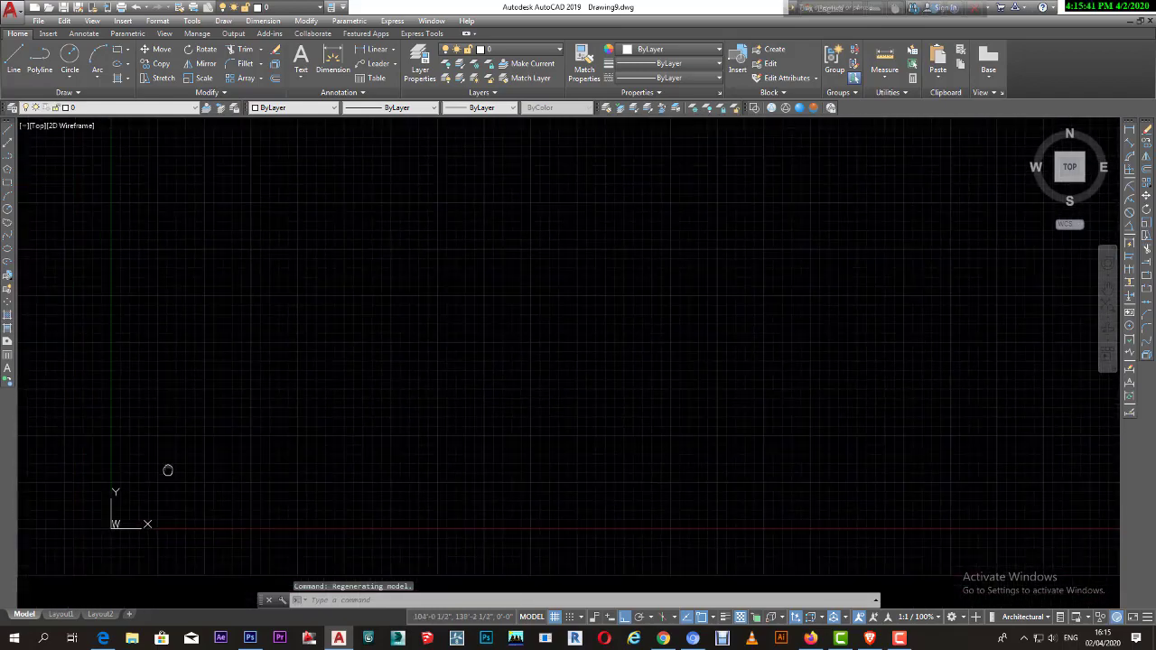
scroll(96, 572, up, 2)
scroll(168, 394, up, 1)
mouse_move(168, 395)
middle_down()
mouse_move(401, 253)
mouse_move(232, 479)
middle_up()
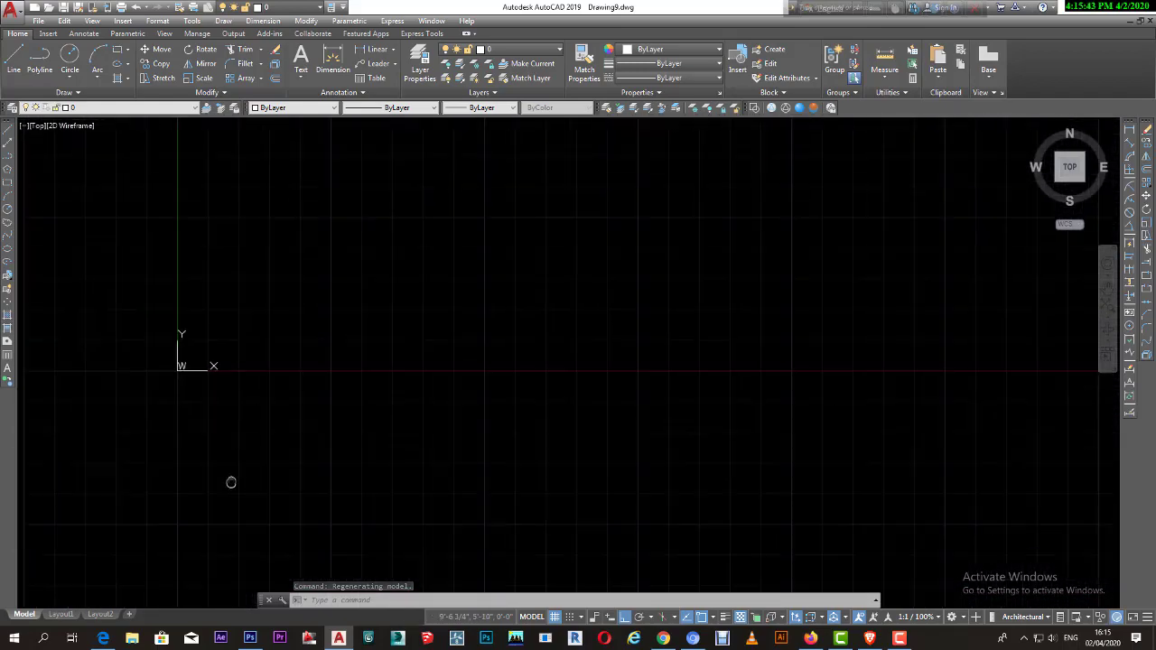
click(258, 369)
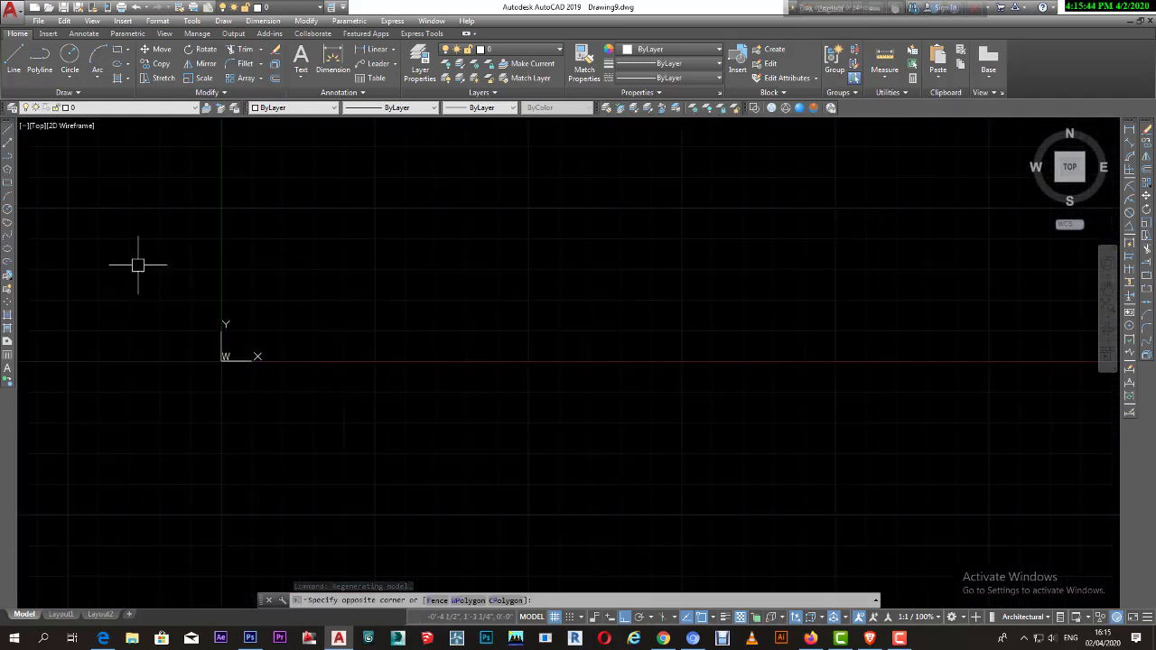
right_click(210, 359)
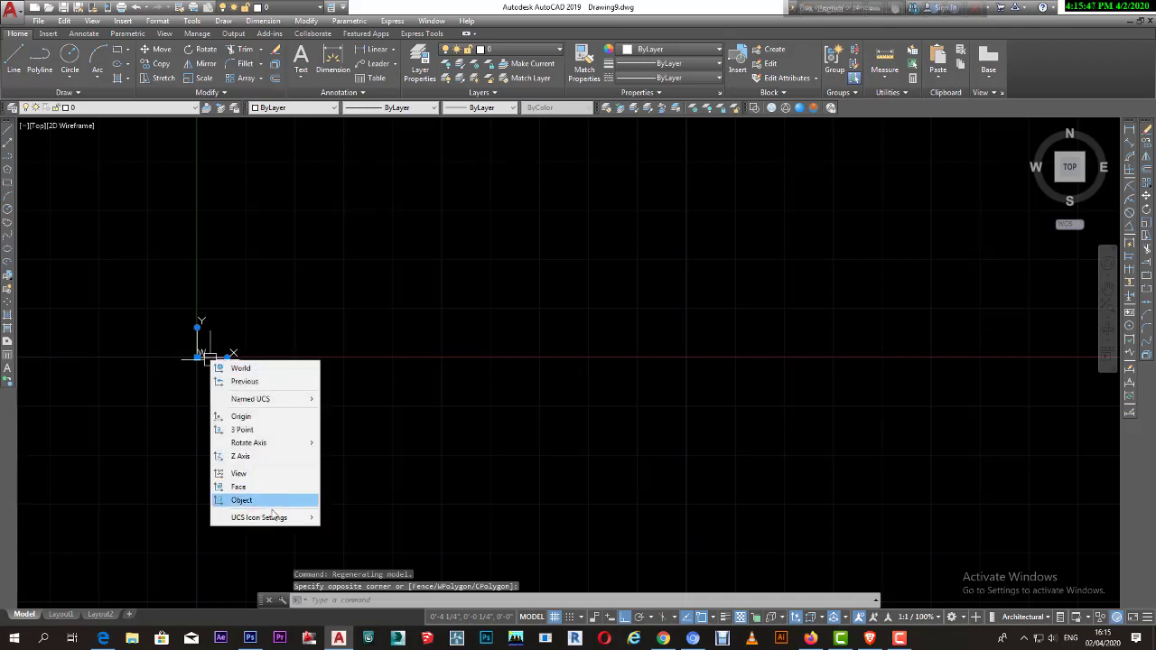
mouse_move(260, 517)
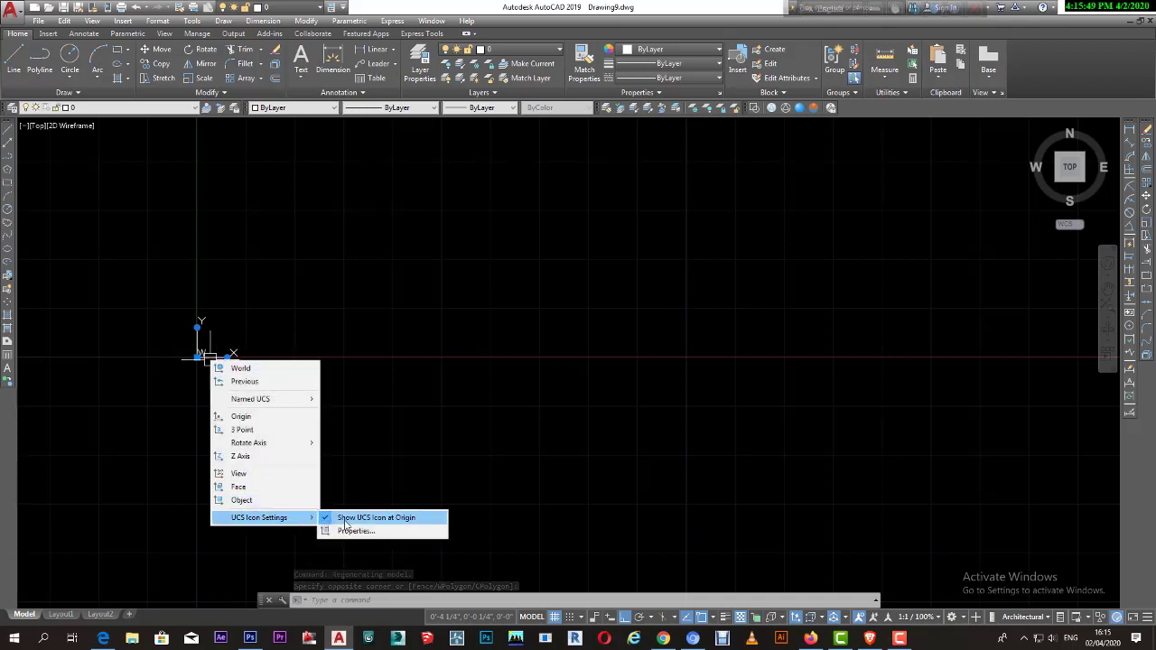
click(345, 521)
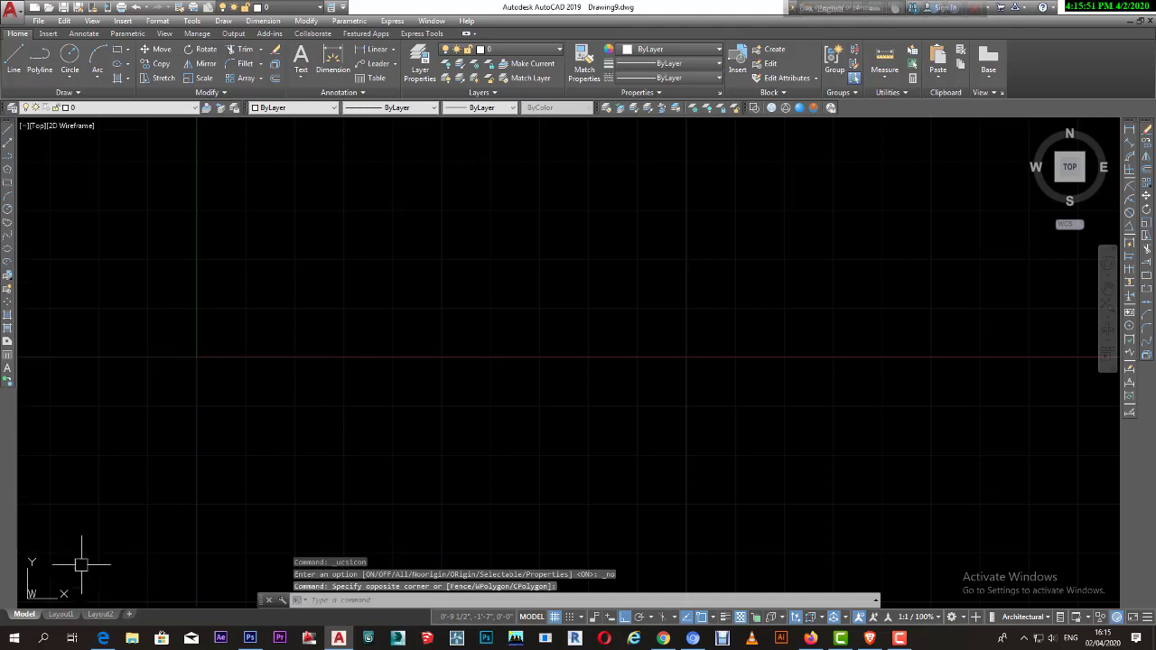
scroll(82, 564, up, 1)
scroll(72, 560, up, 1)
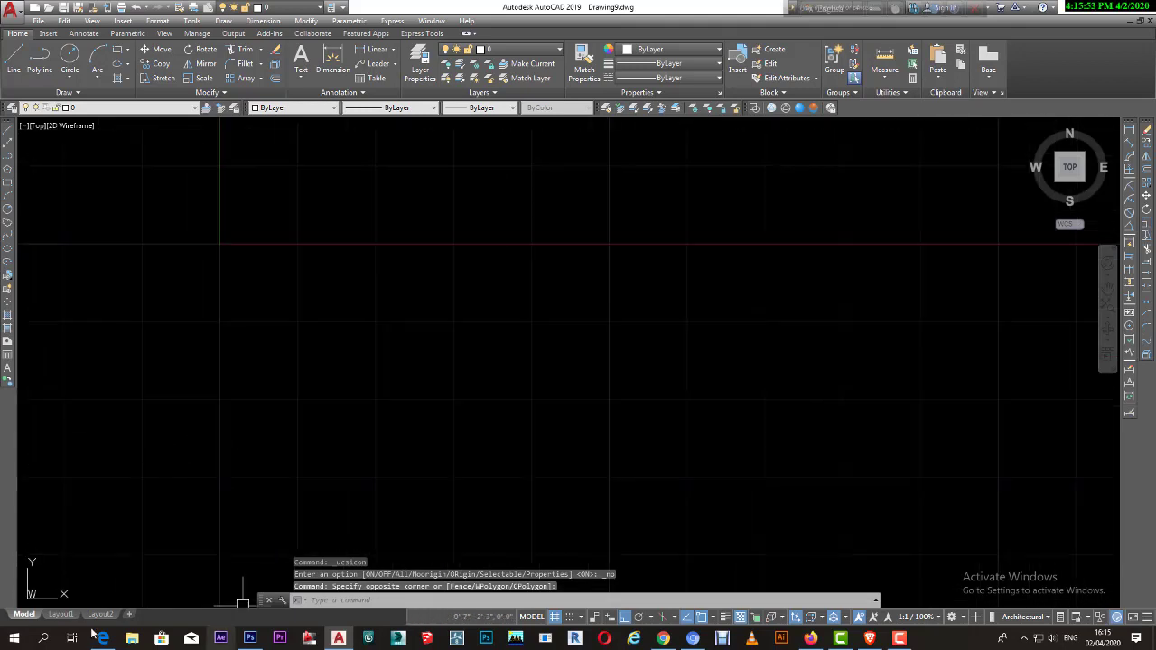
- Launch the XLINE construction-line command with XL, cancelling and restarting it once
text(xl)
key(Return)
scroll(375, 316, down, 1)
scroll(451, 349, down, 1)
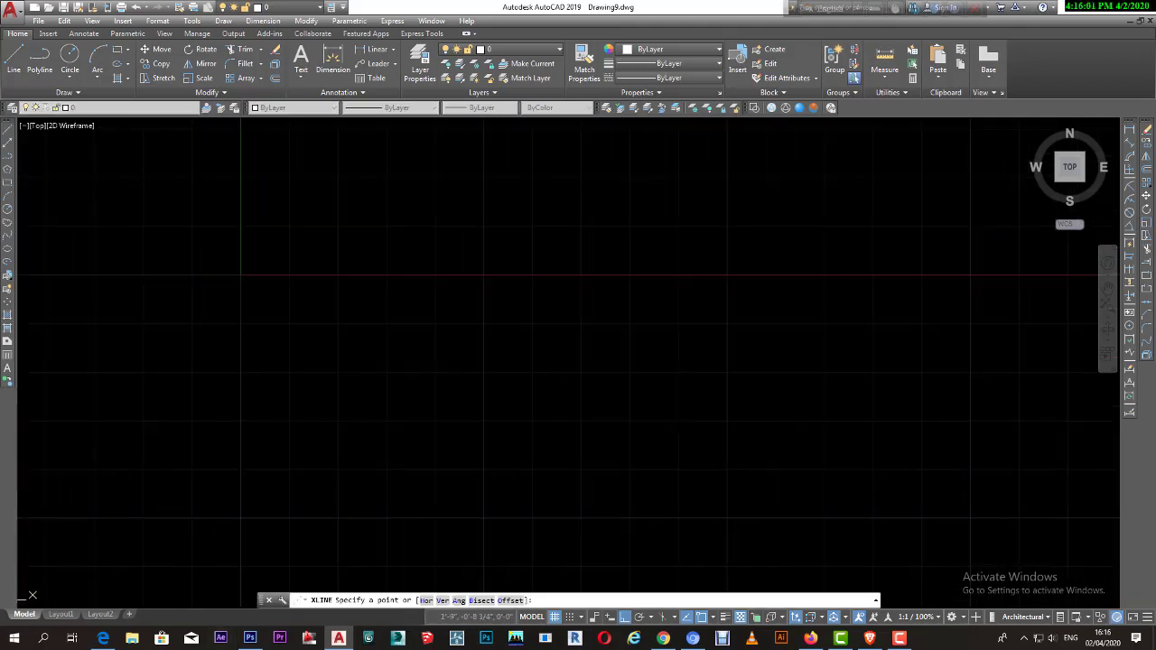
click(9, 144)
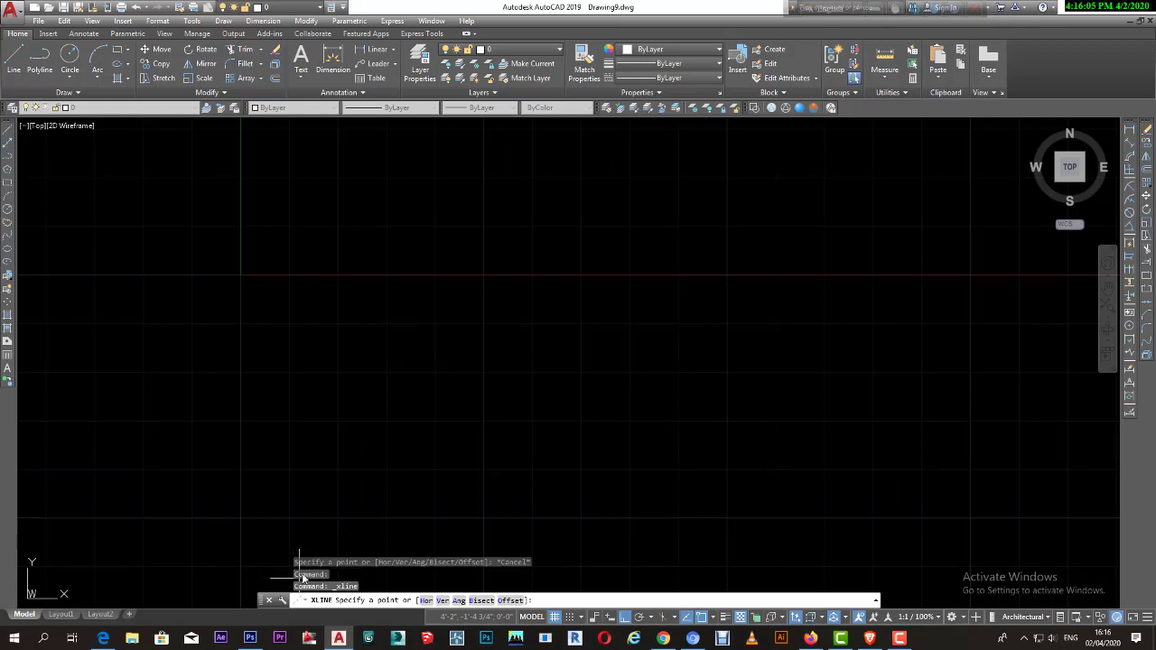
key(Escape)
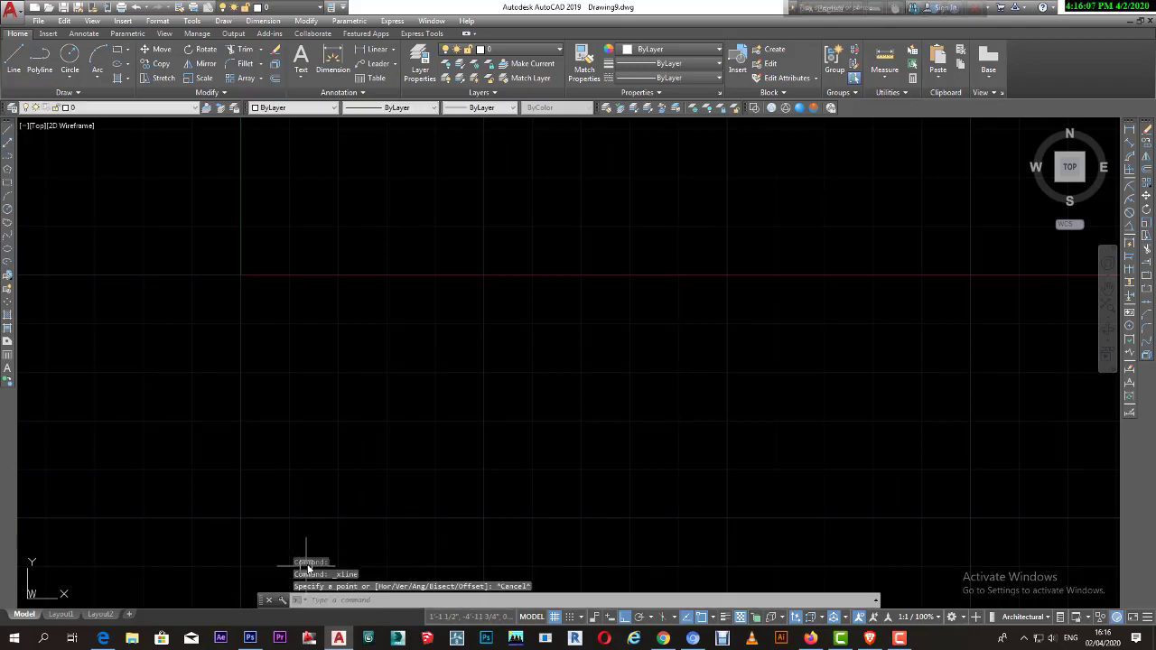
text(xl)
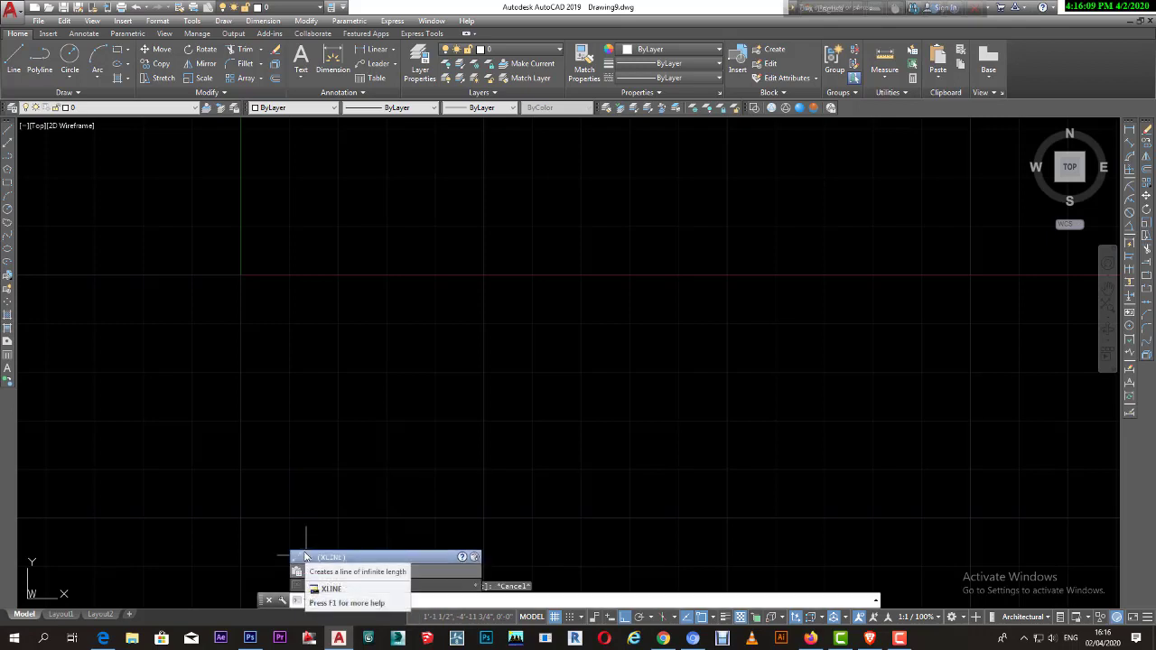
key(Return)
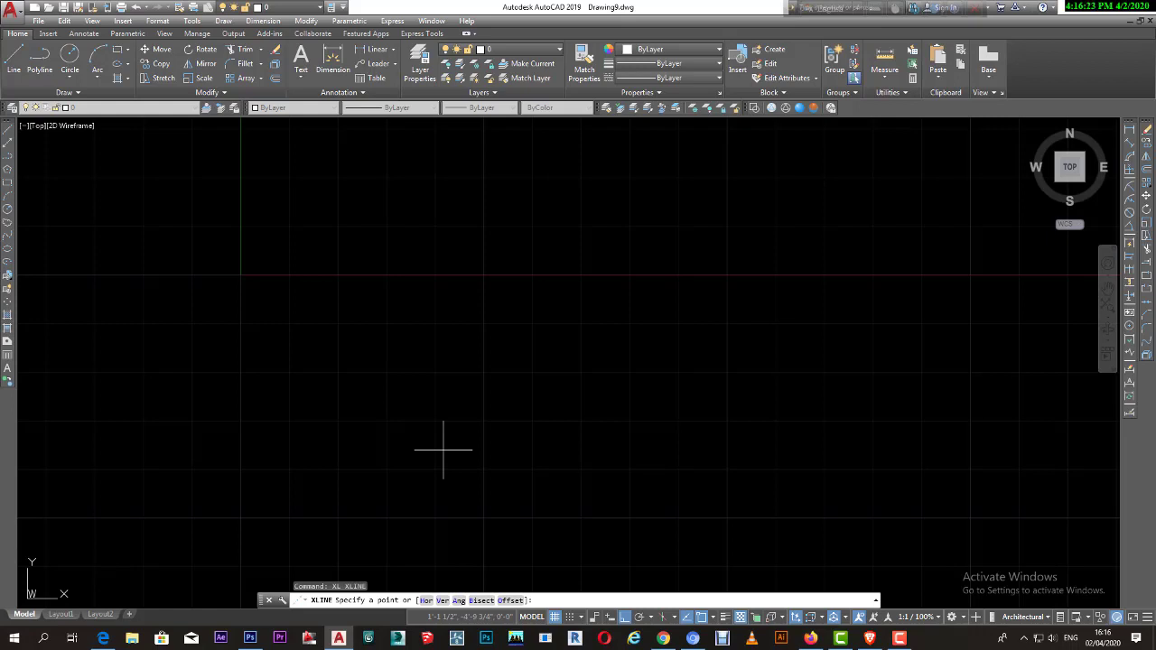
text(h)
- Choose the horizontal option and place six stacked horizontal construction lines
key(Return)
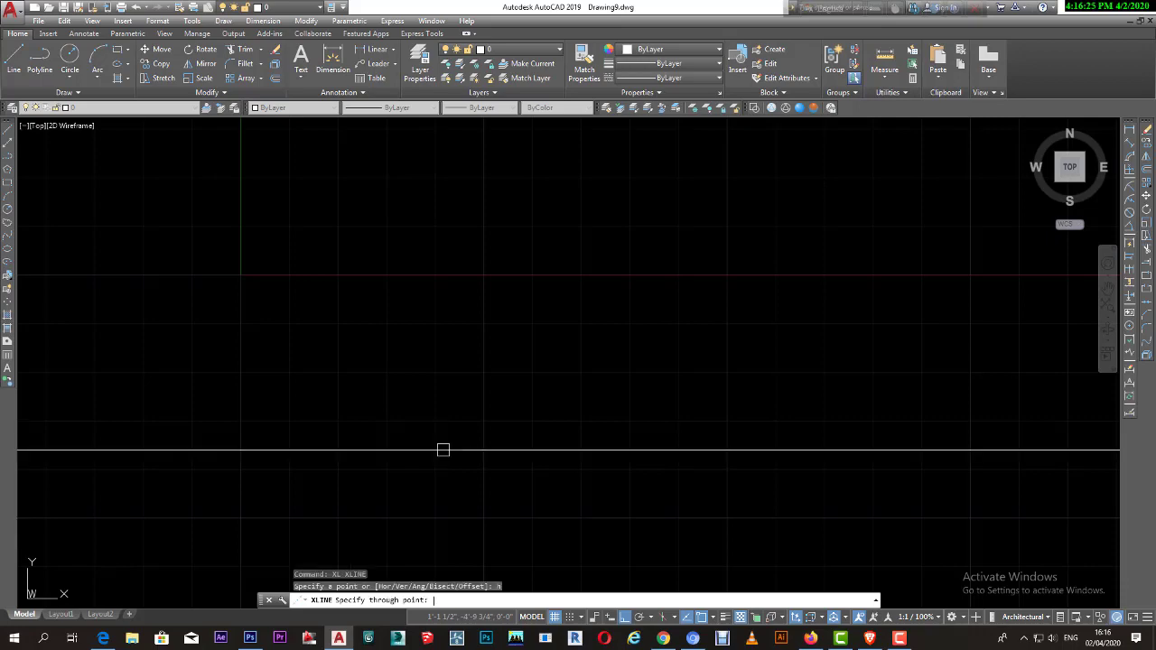
scroll(526, 513, down, 3)
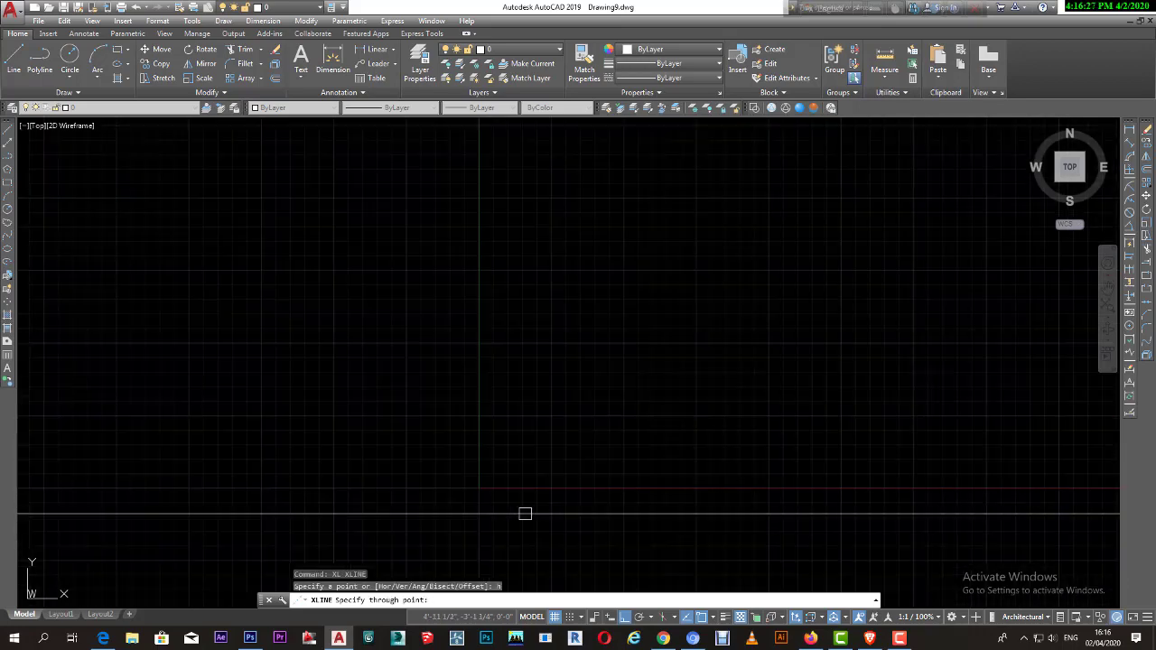
scroll(459, 550, down, 2)
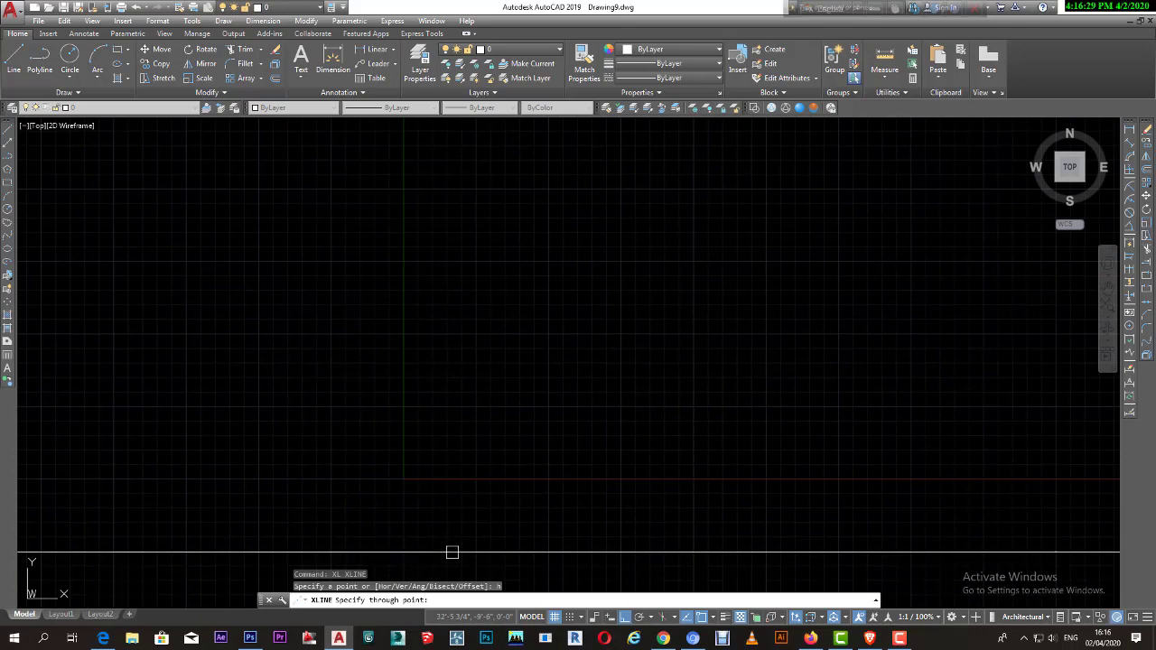
click(452, 552)
click(457, 479)
click(470, 406)
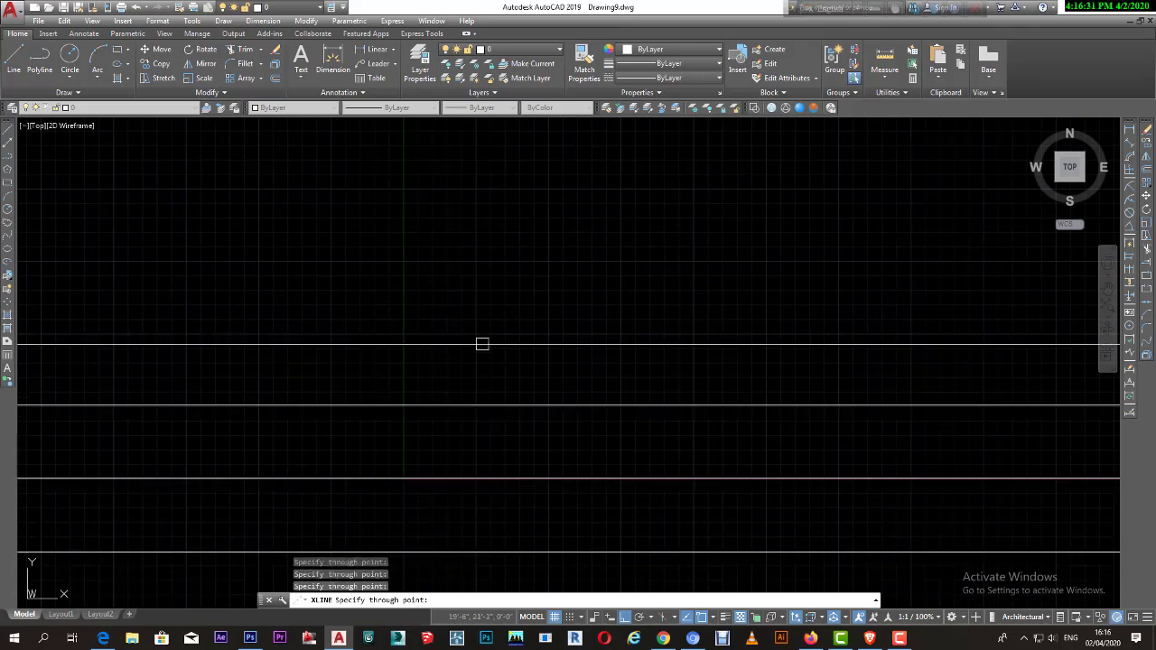
click(480, 335)
click(481, 262)
scroll(479, 289, down, 3)
scroll(473, 307, down, 1)
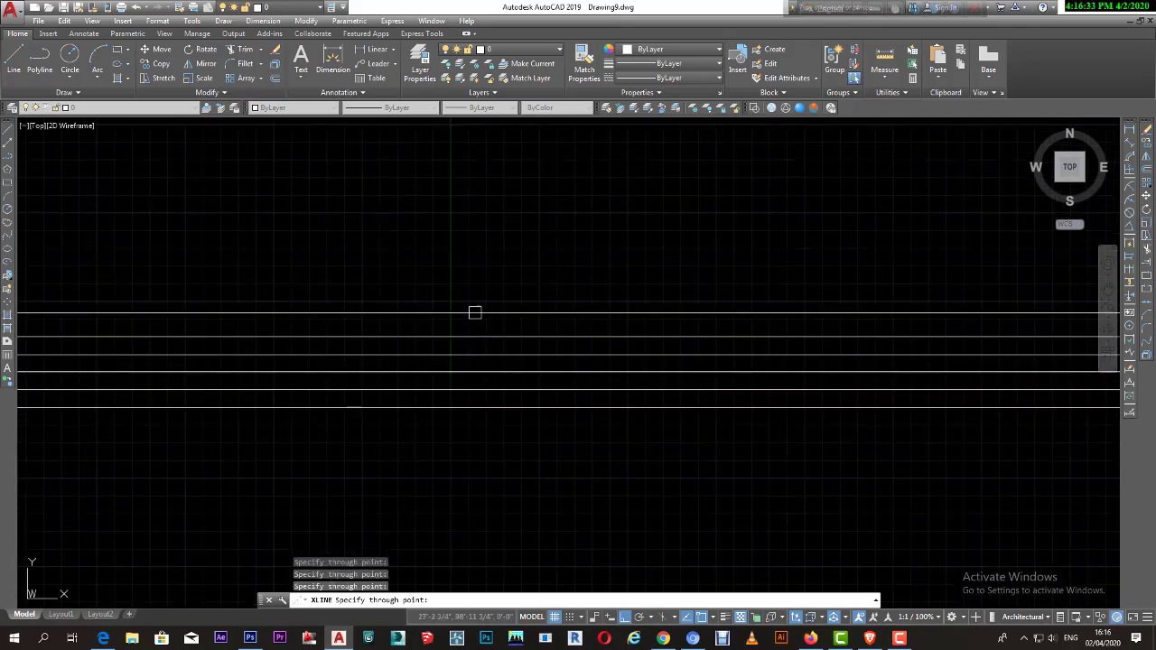
click(477, 301)
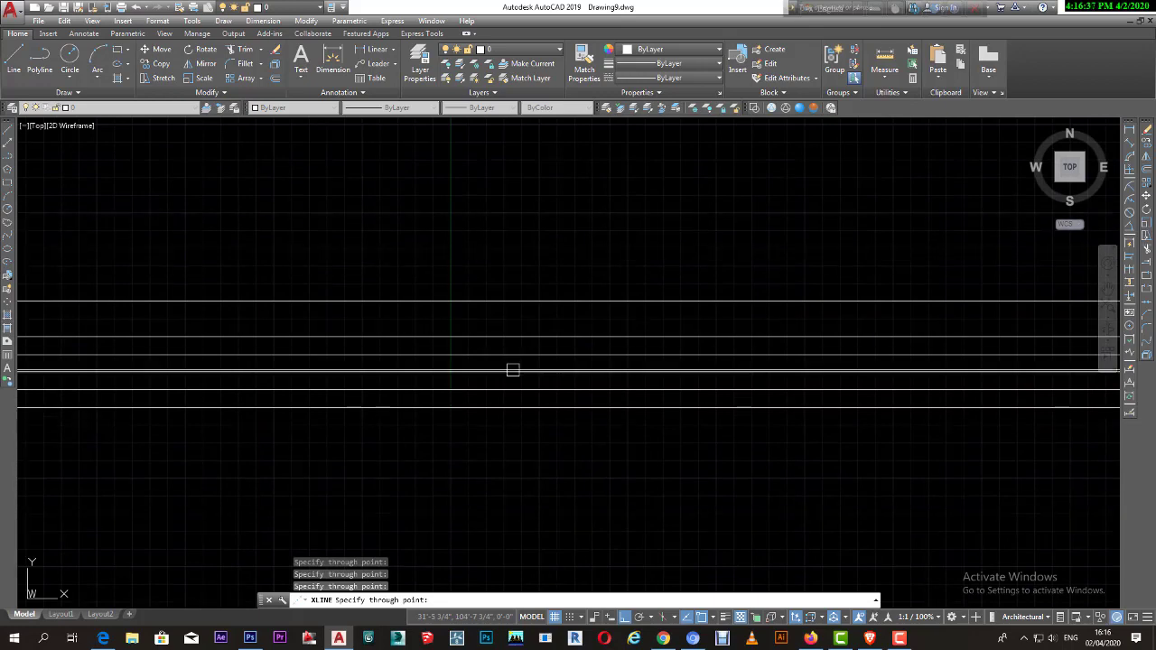
- Add four more horizontal construction lines higher up and finish placing them
scroll(516, 369, up, 2)
middle_drag(518, 366, 516, 351)
click(477, 267)
scroll(475, 258, down, 1)
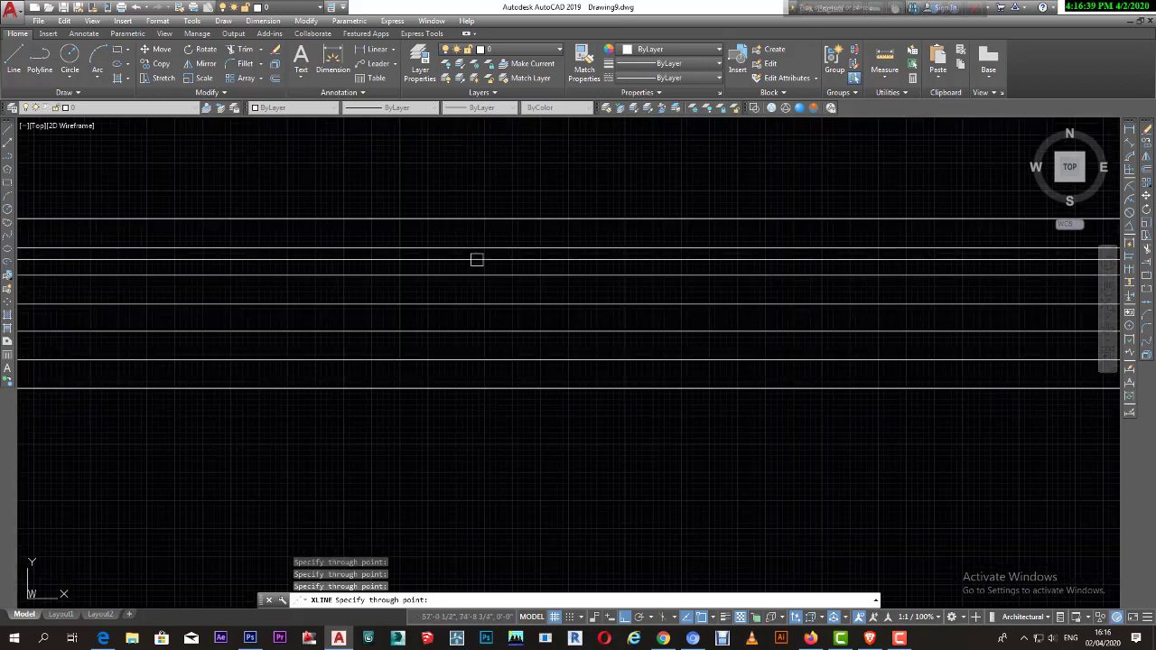
scroll(479, 235, up, 1)
click(481, 217)
click(484, 186)
click(483, 163)
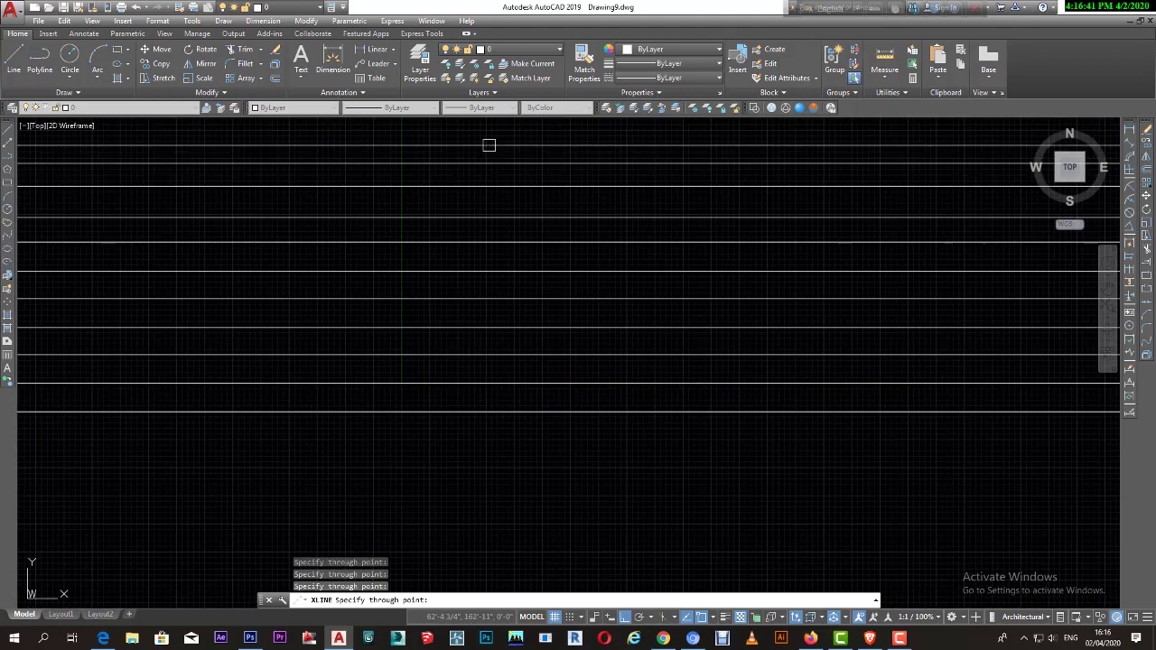
key(Return)
- Zoom and pan to check the horizontal lines, then restart XLINE with XL
scroll(515, 268, down, 1)
click(542, 411)
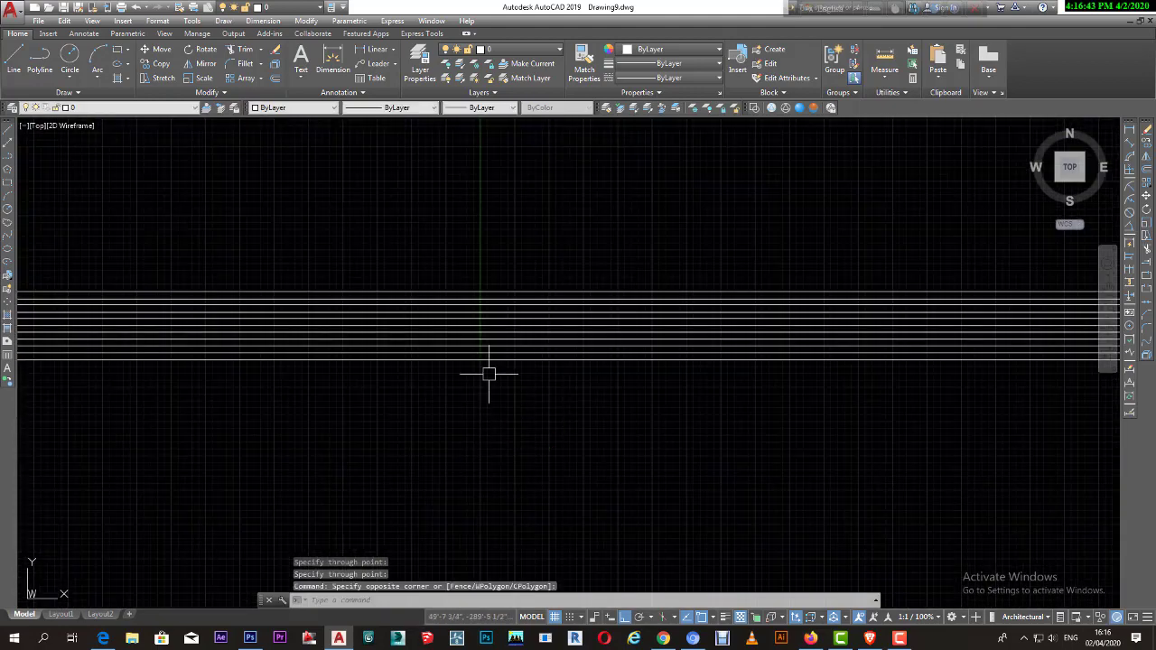
scroll(488, 374, up, 1)
scroll(495, 351, up, 1)
scroll(426, 315, up, 1)
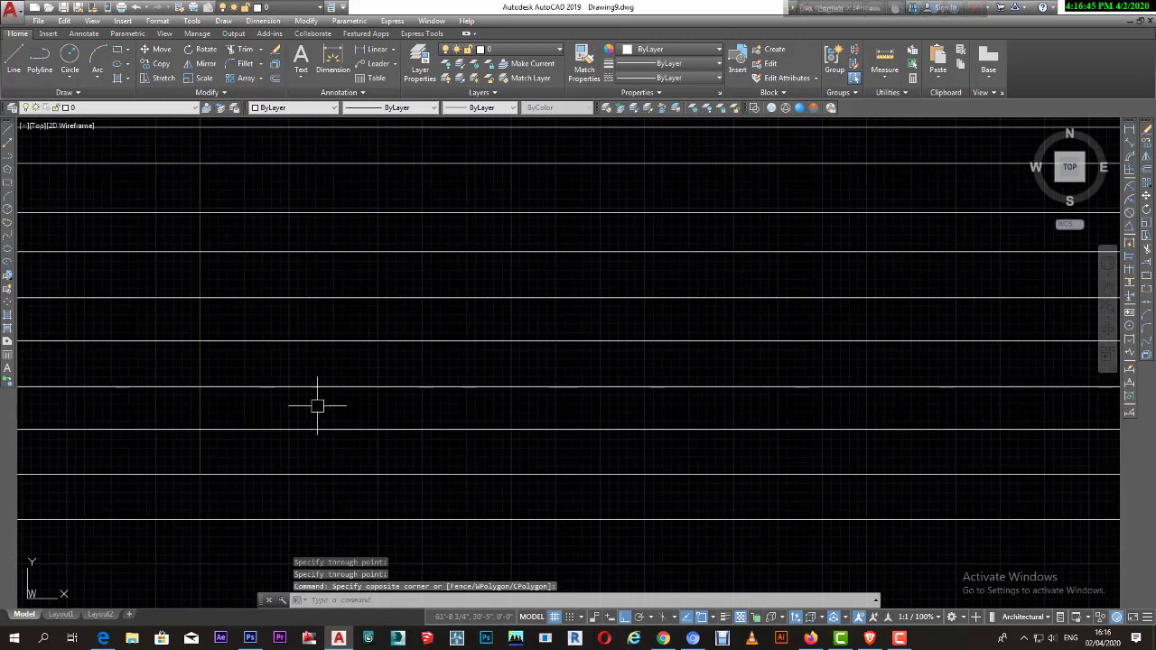
middle_drag(315, 405, 401, 393)
scroll(401, 393, down, 2)
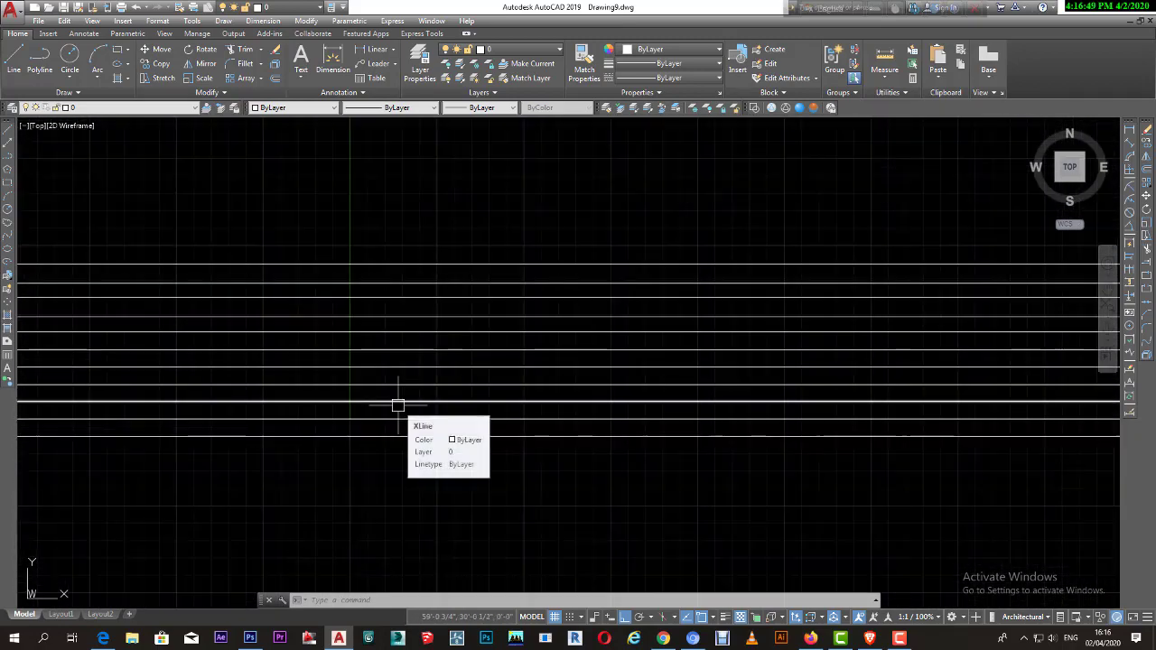
text(xl)
key(Return)
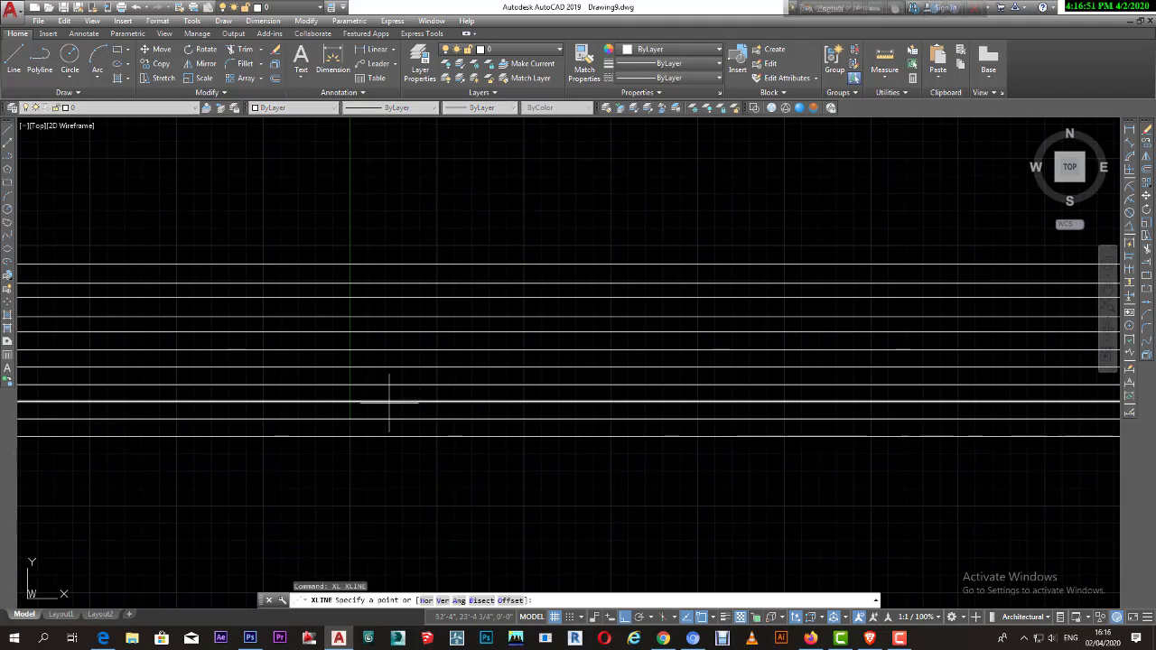
- Place six vertical construction lines spaced from left to right
key(Return)
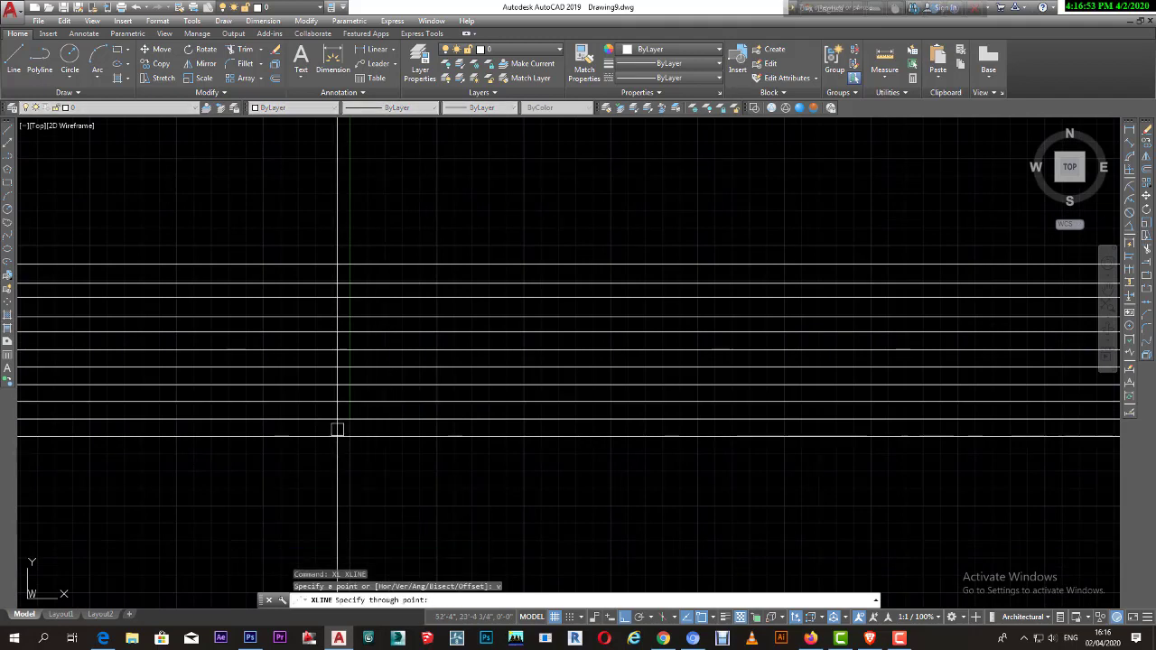
click(349, 431)
click(438, 437)
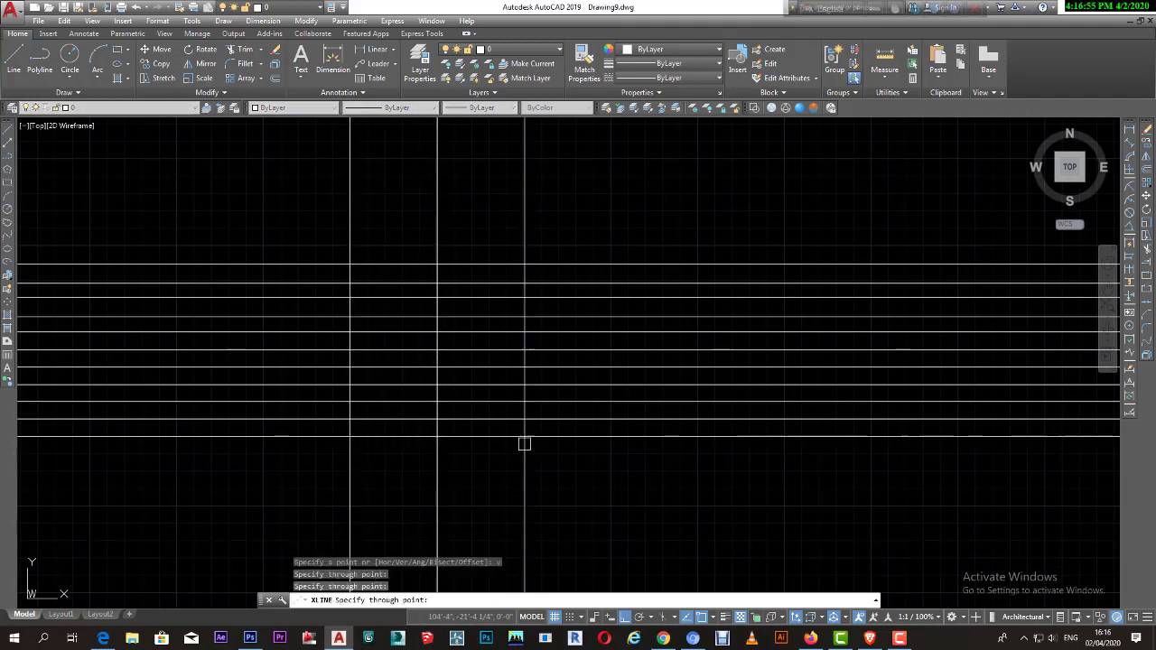
click(524, 443)
click(697, 454)
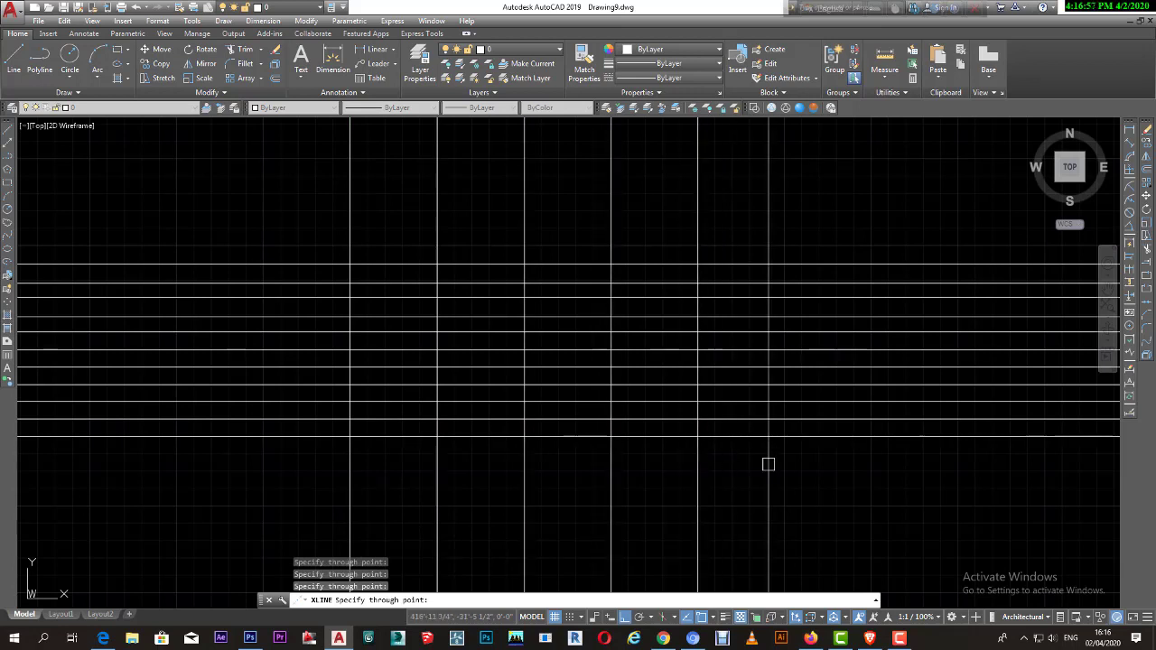
click(782, 460)
click(869, 454)
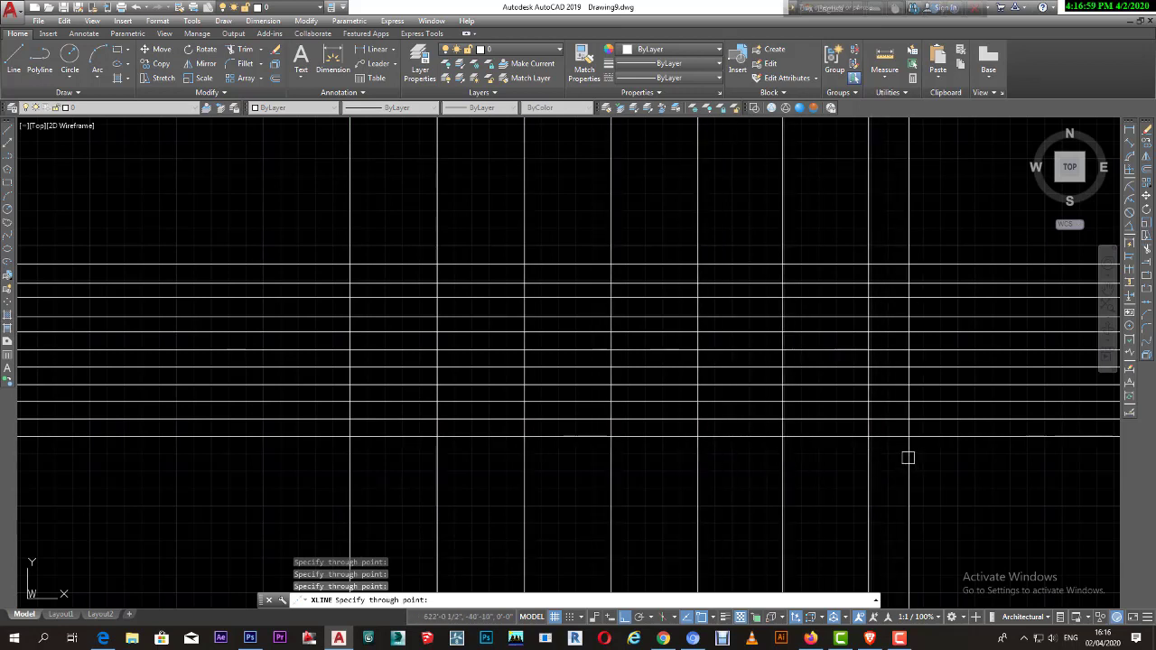
key(Escape)
- Crossing-select all 19 construction lines, delete them, and restart the Construction Line tool
scroll(470, 331, down, 2)
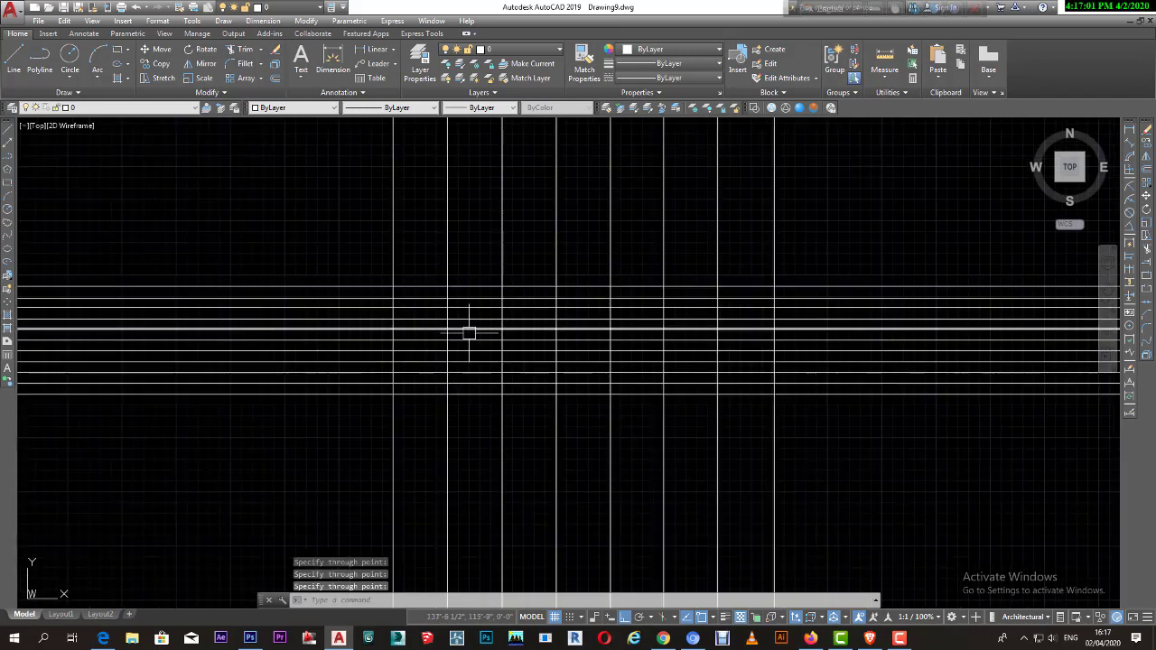
click(302, 239)
click(827, 464)
click(258, 245)
click(717, 433)
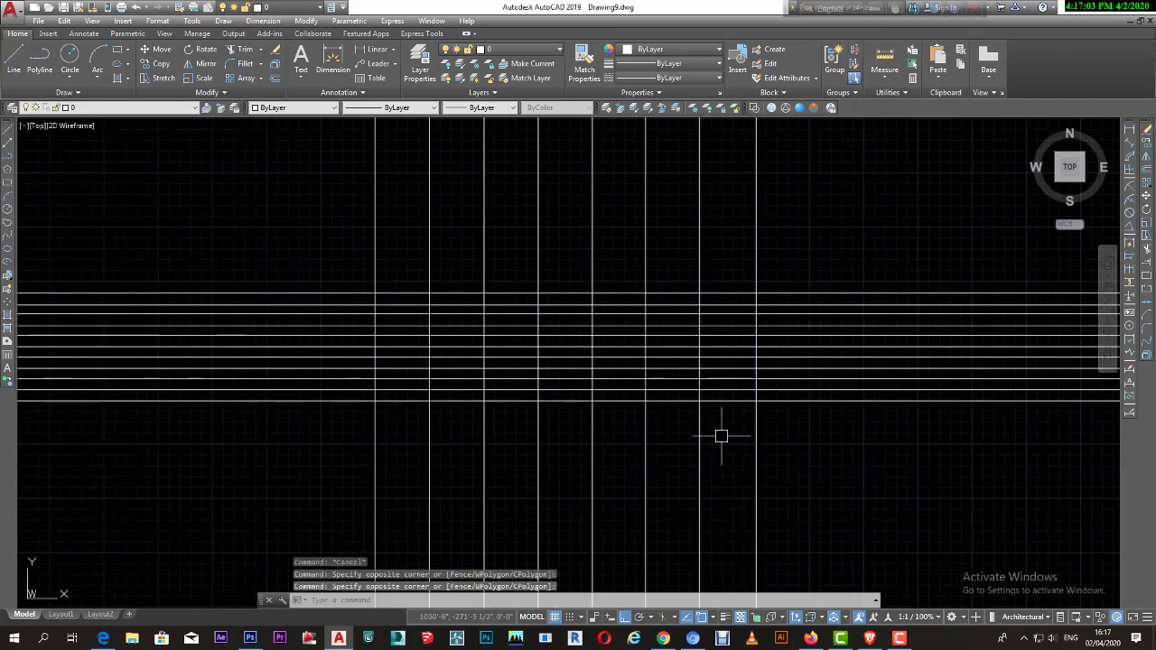
click(304, 244)
click(600, 429)
click(305, 240)
click(717, 469)
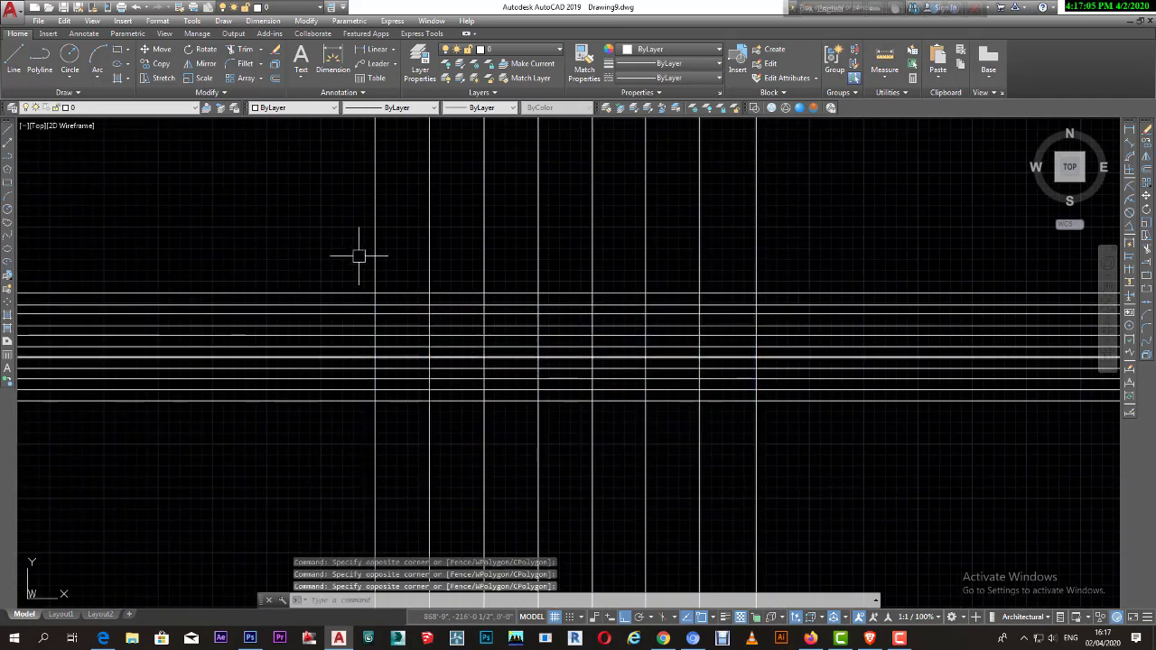
click(305, 250)
click(827, 465)
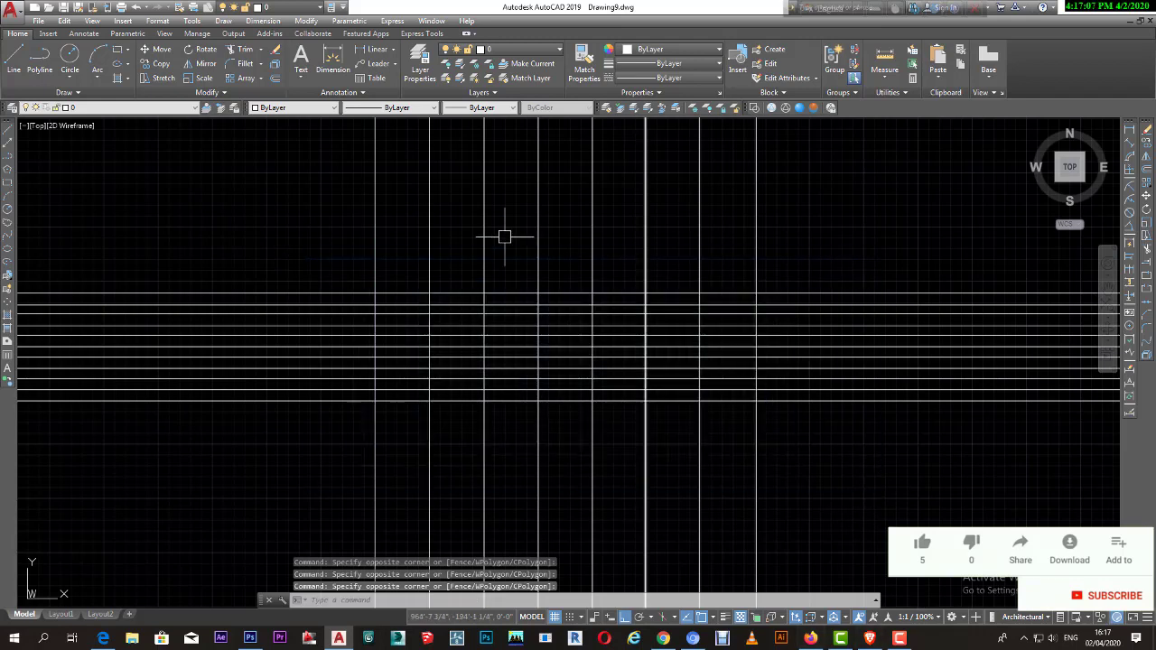
click(805, 465)
click(605, 307)
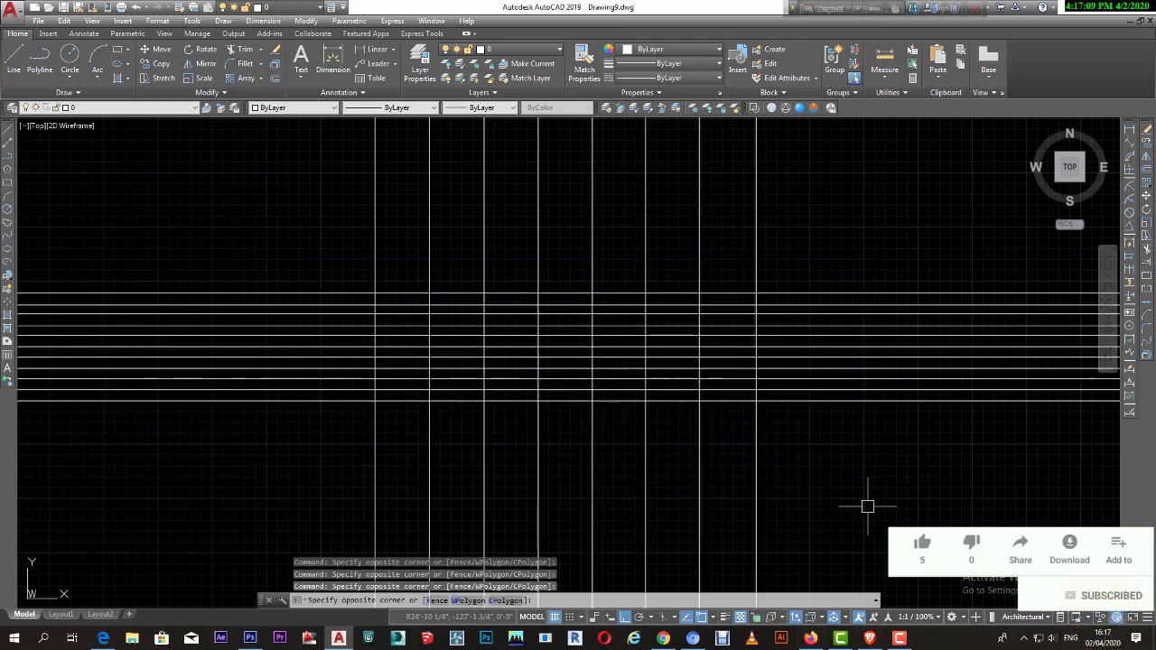
click(822, 447)
click(239, 203)
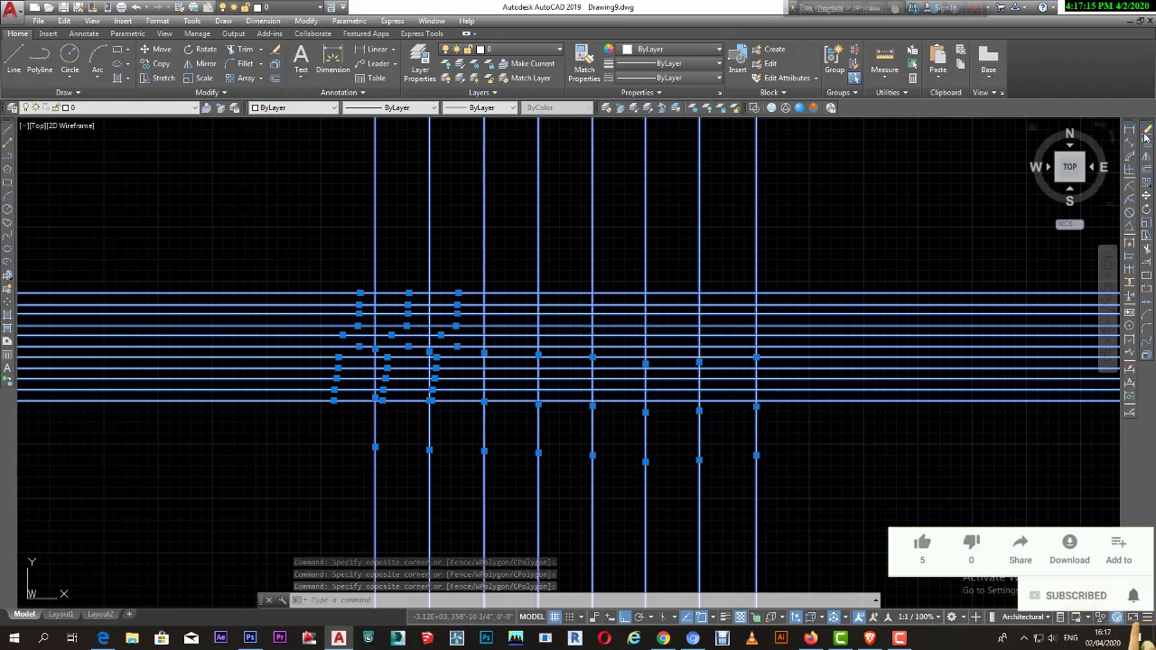
key(Delete)
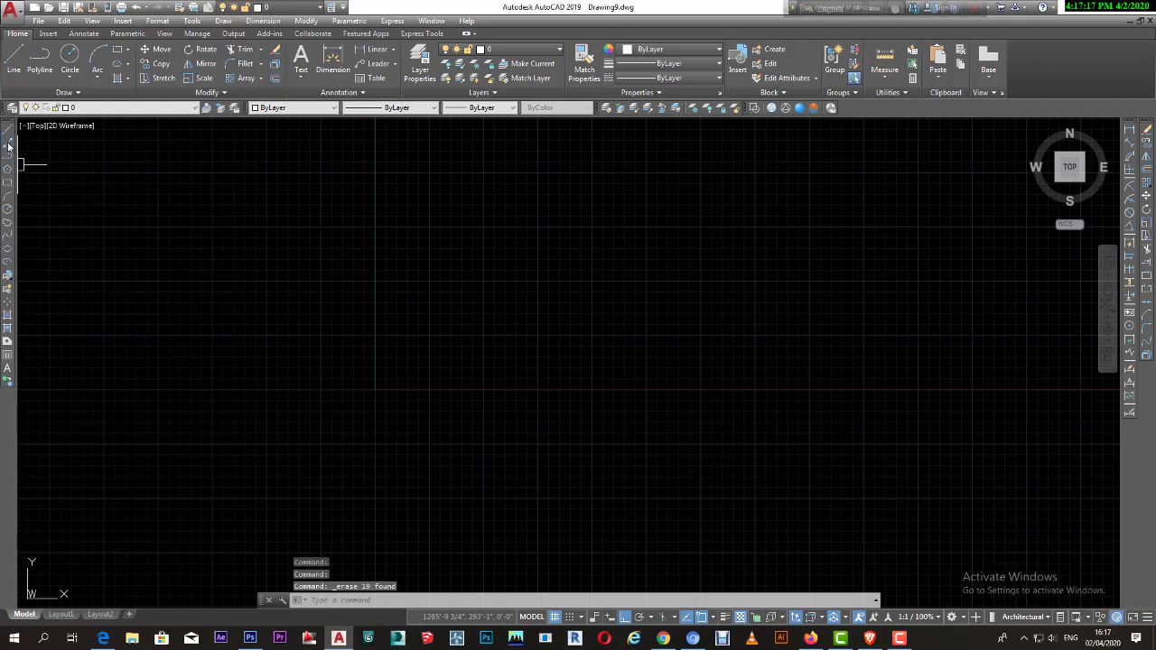
click(9, 142)
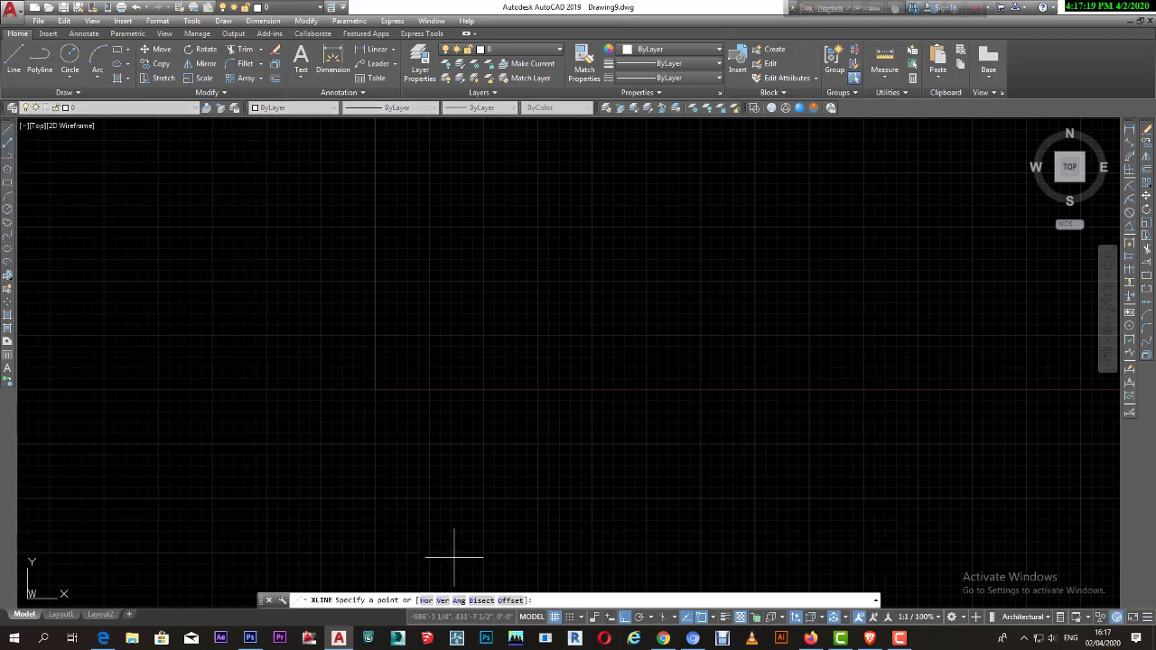
click(458, 601)
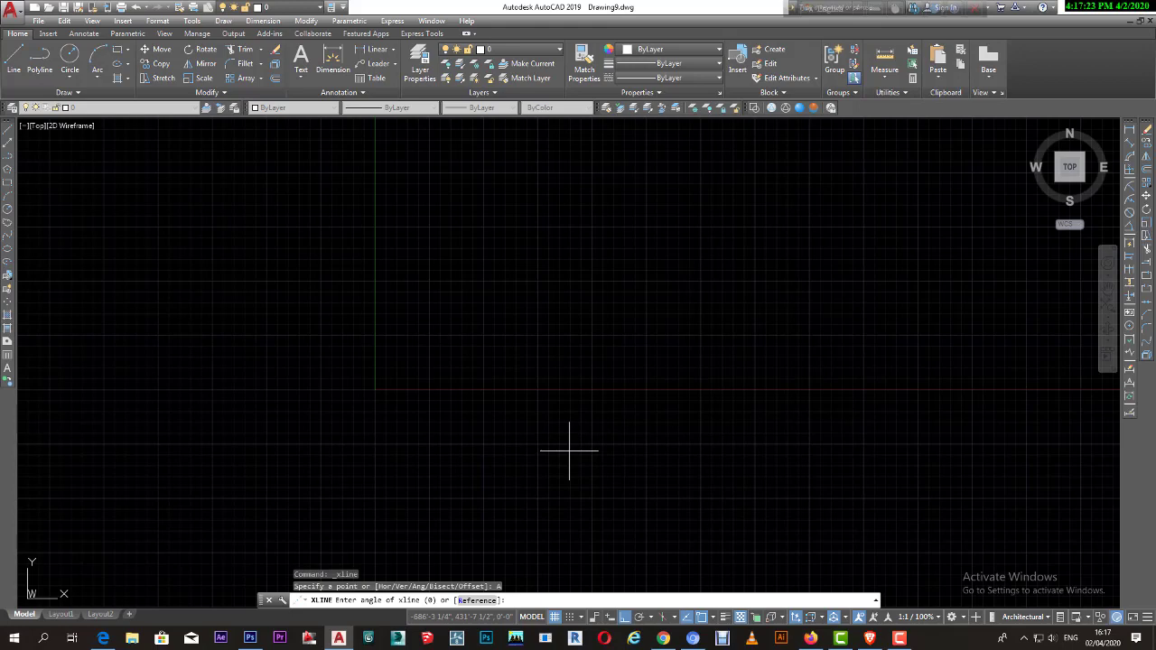
text(45)
key(Return)
click(703, 520)
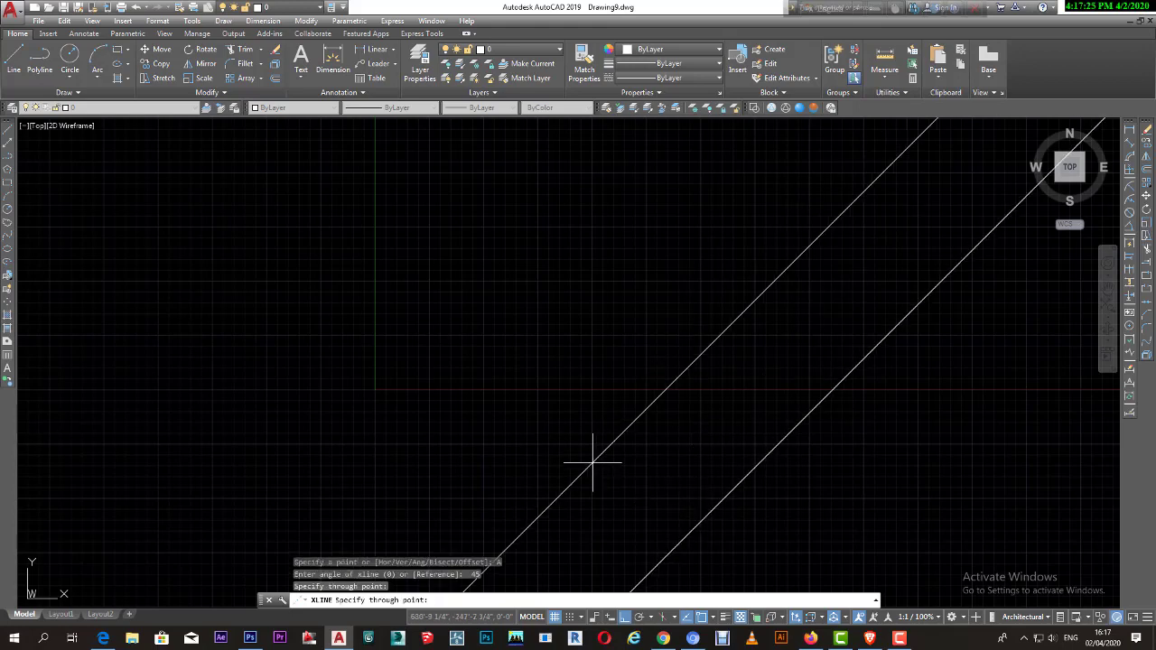
click(654, 499)
click(623, 470)
click(596, 450)
click(561, 417)
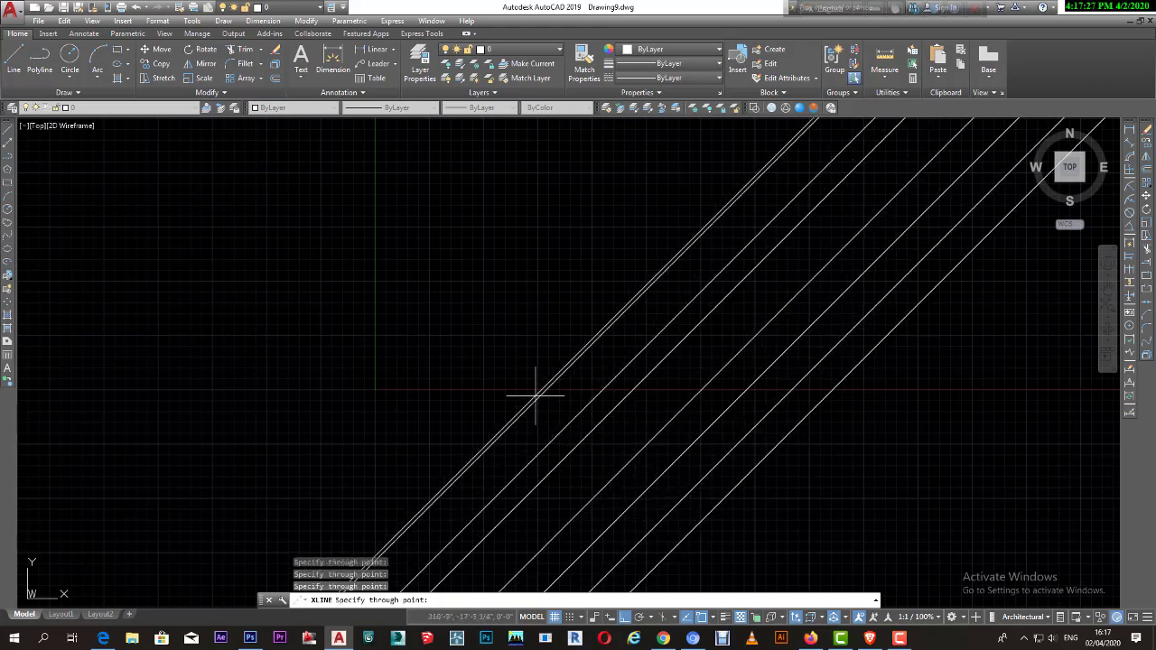
click(506, 375)
click(456, 347)
click(415, 318)
click(428, 281)
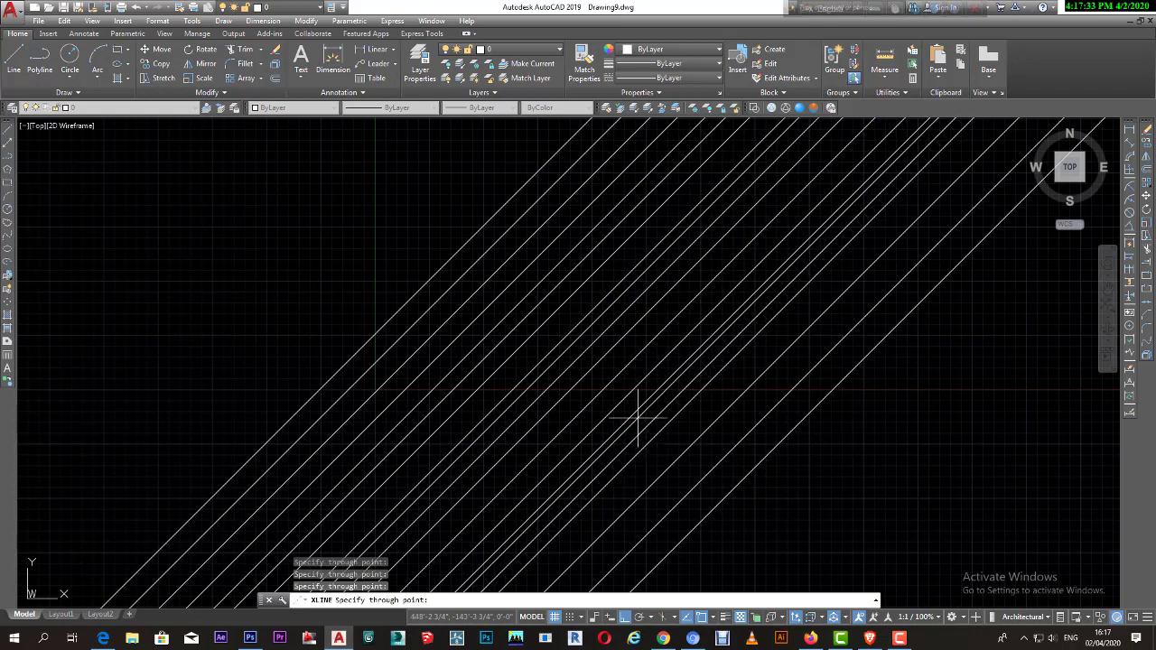
scroll(625, 411, down, 3)
key(Escape)
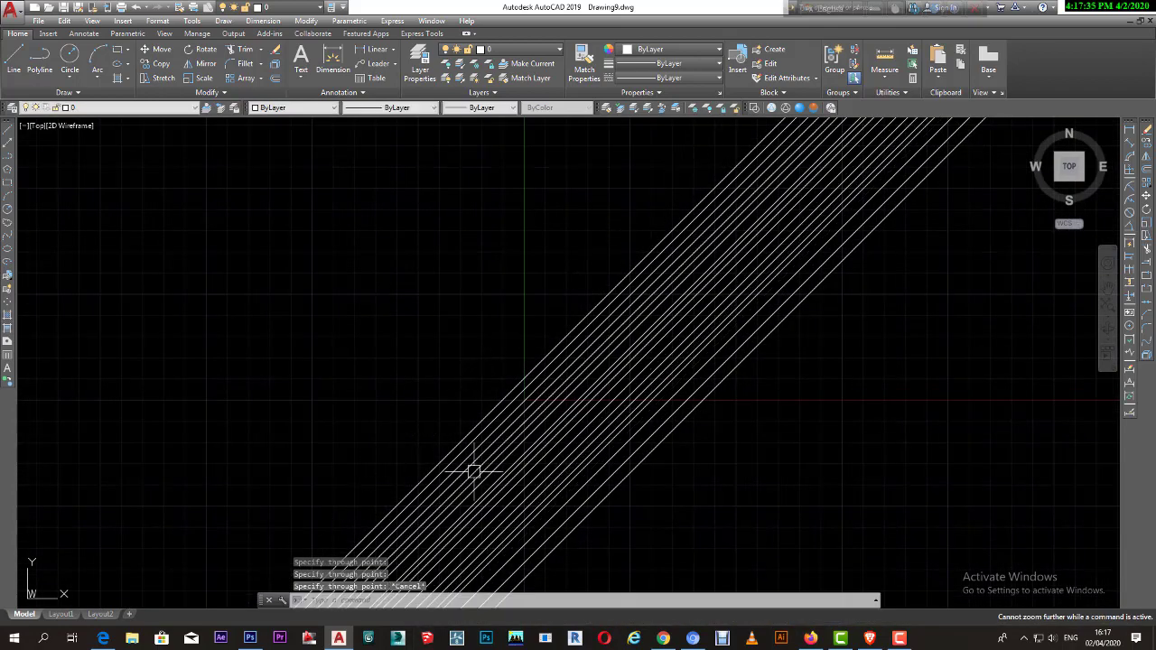
text(z)
key(Return)
text(a)
key(Return)
scroll(550, 379, up, 5)
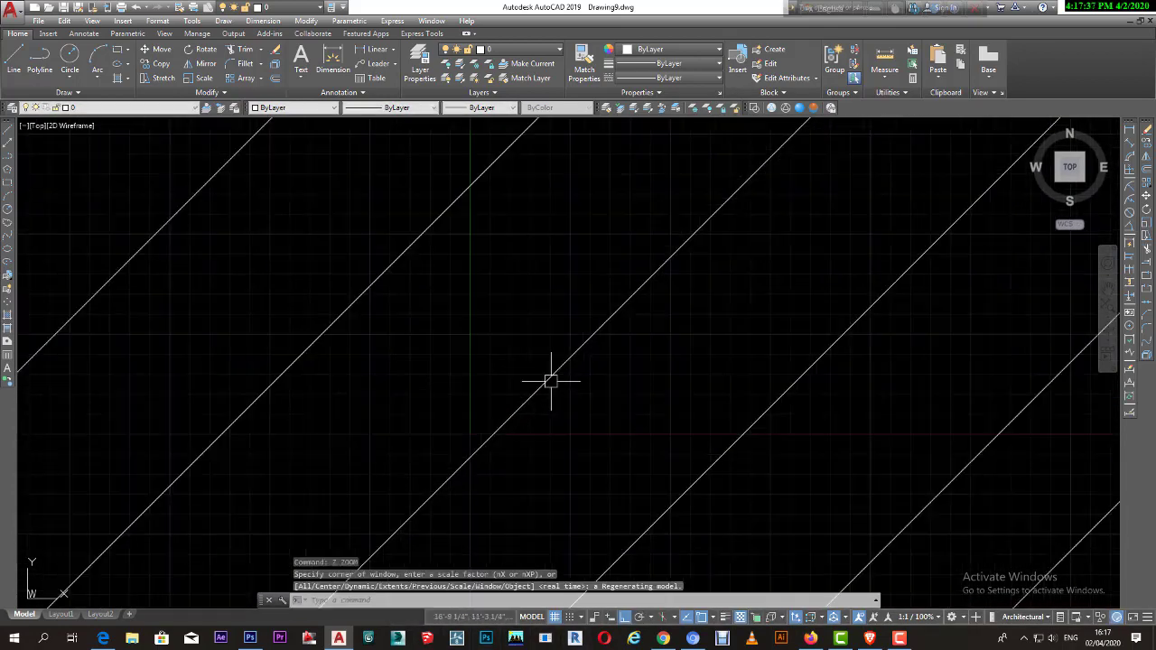
scroll(559, 391, up, 3)
scroll(558, 389, up, 3)
scroll(578, 396, up, 2)
scroll(632, 423, up, 2)
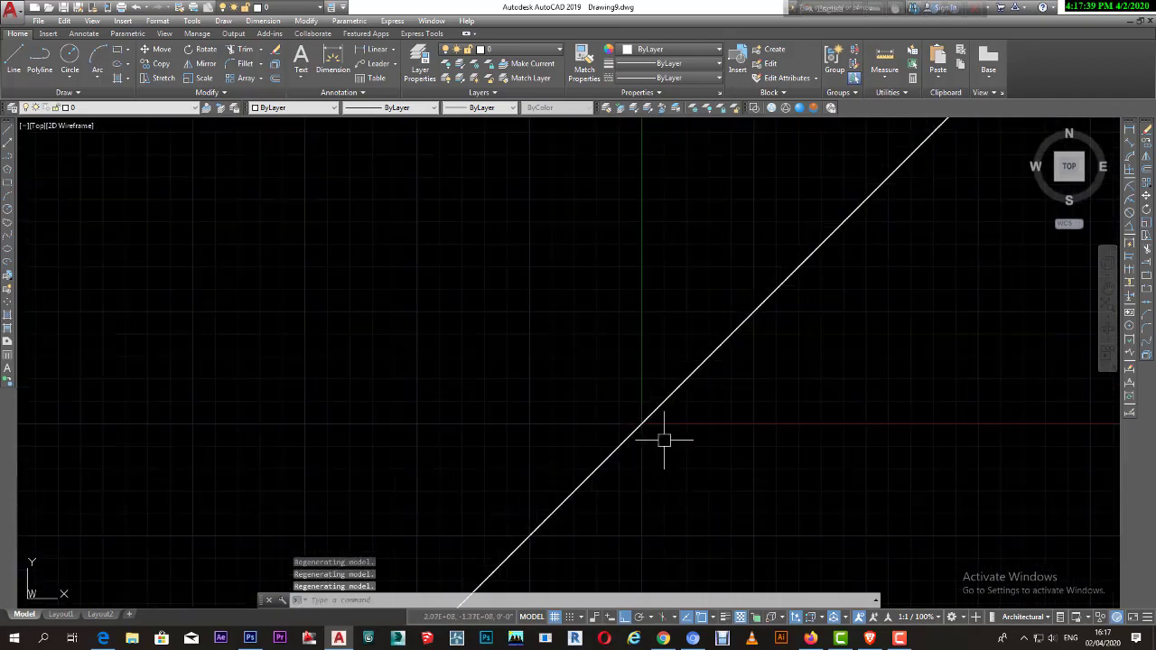
scroll(668, 451, up, 2)
scroll(663, 421, up, 2)
scroll(467, 335, up, 2)
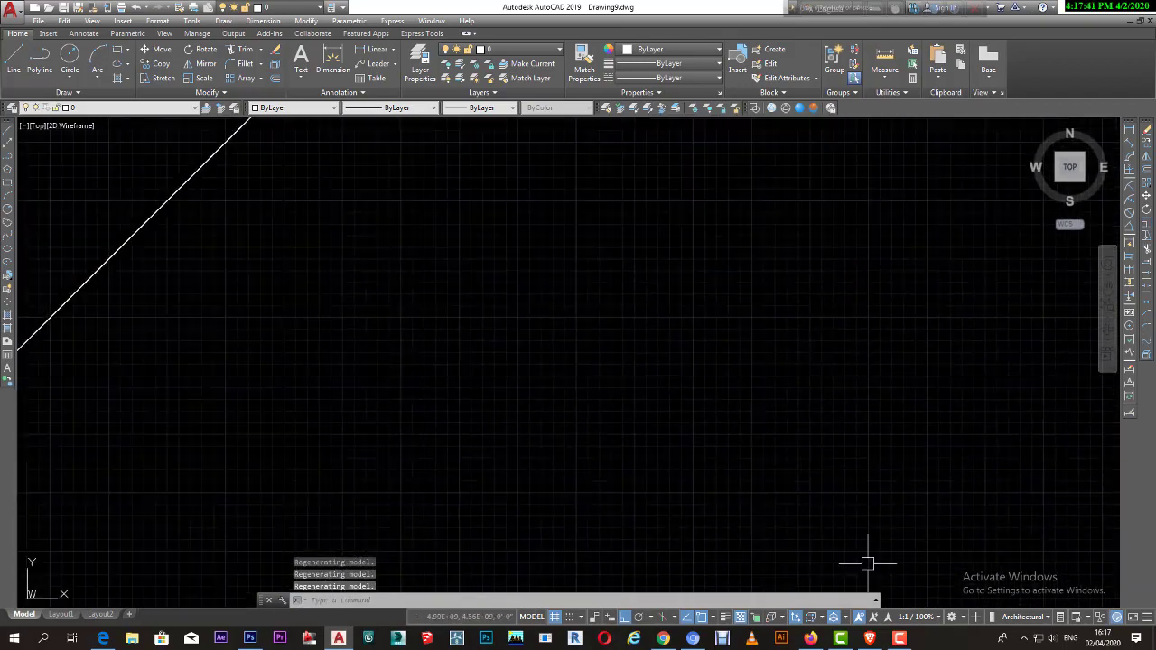
scroll(869, 560, down, 2)
scroll(668, 458, down, 1)
scroll(470, 377, up, 2)
scroll(717, 444, down, 2)
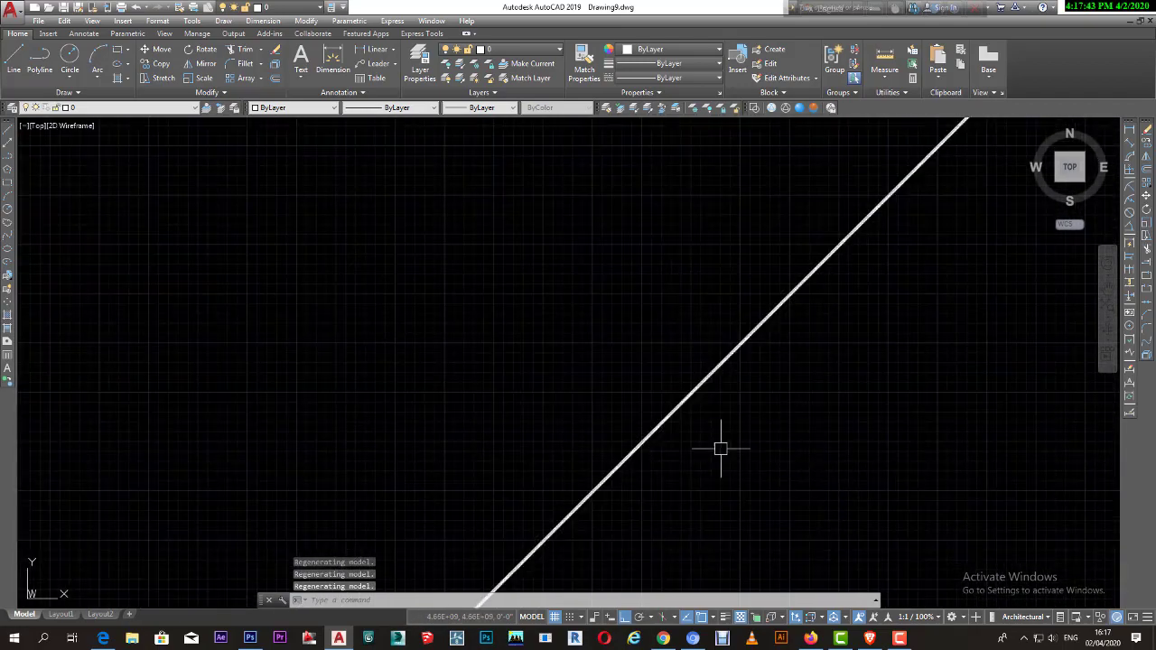
scroll(660, 439, down, 2)
scroll(661, 440, down, 2)
click(735, 478)
click(405, 266)
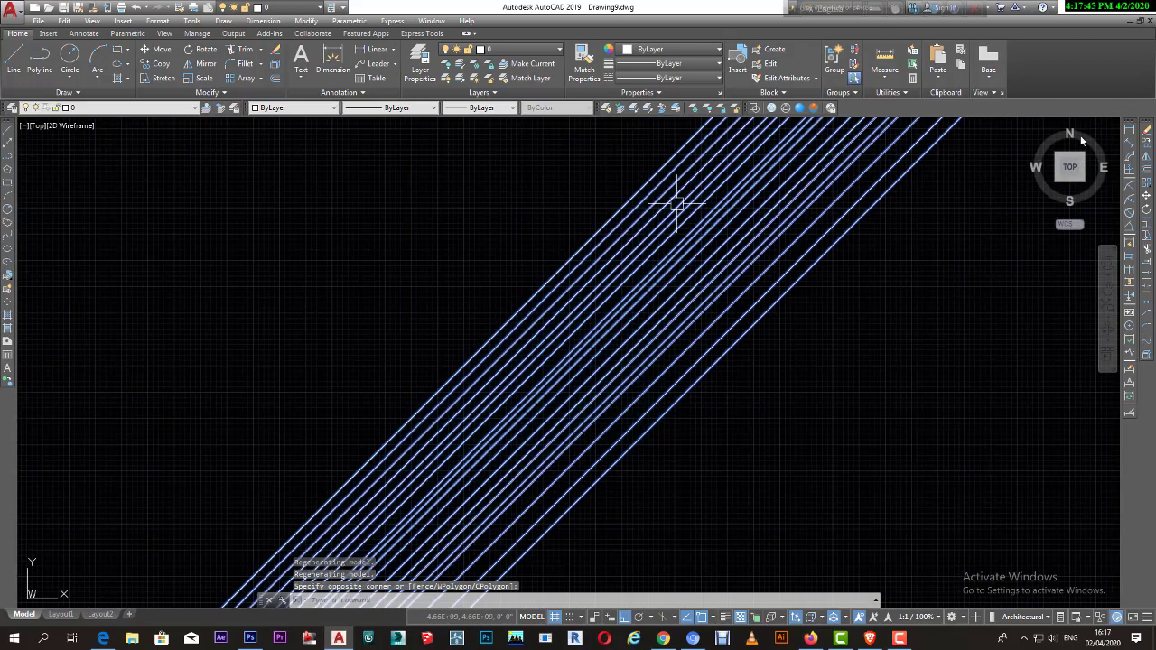
key(Delete)
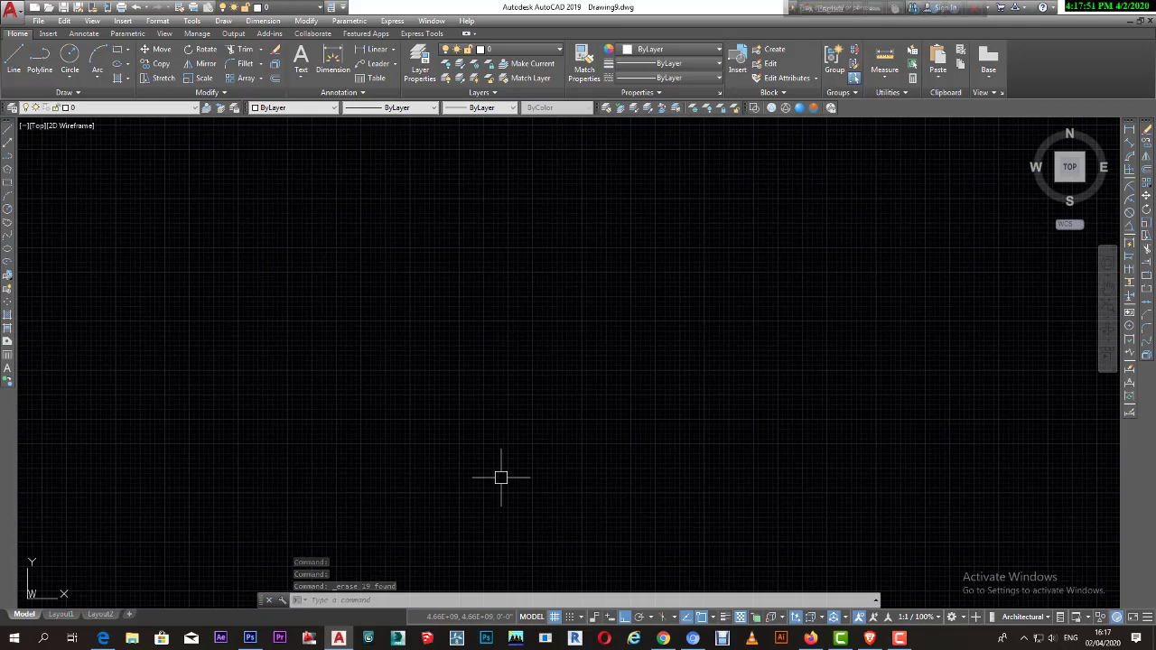
text(xl)
- Start construction lines through a single vertex, place the first few, and recentre the view on it
key(Return)
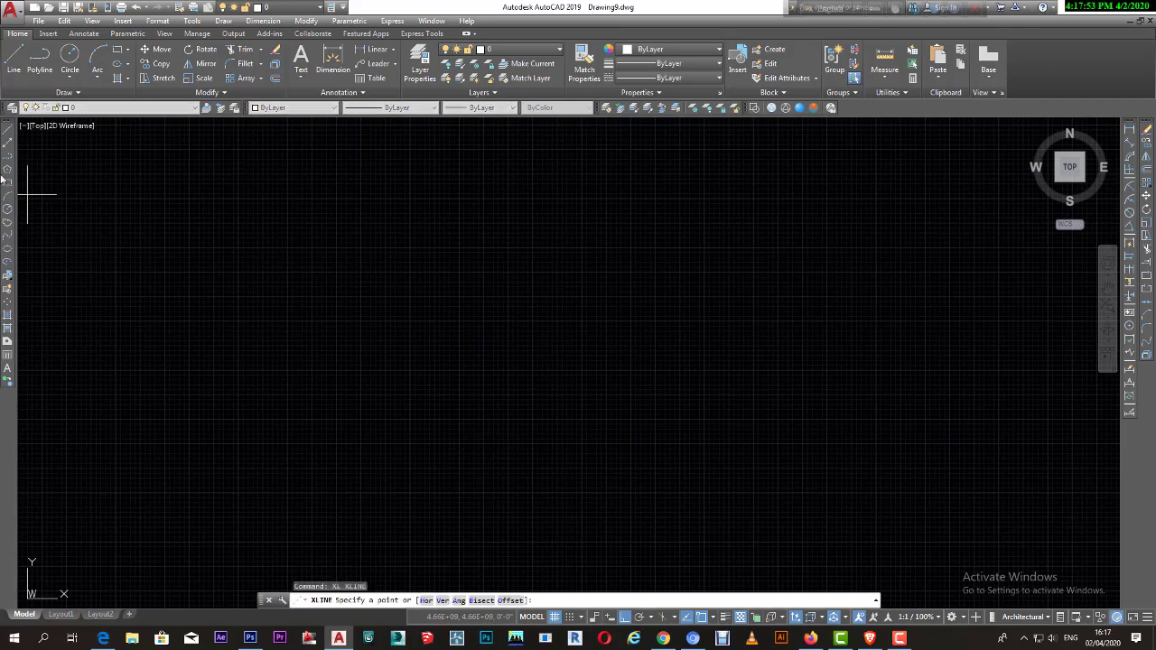
click(486, 599)
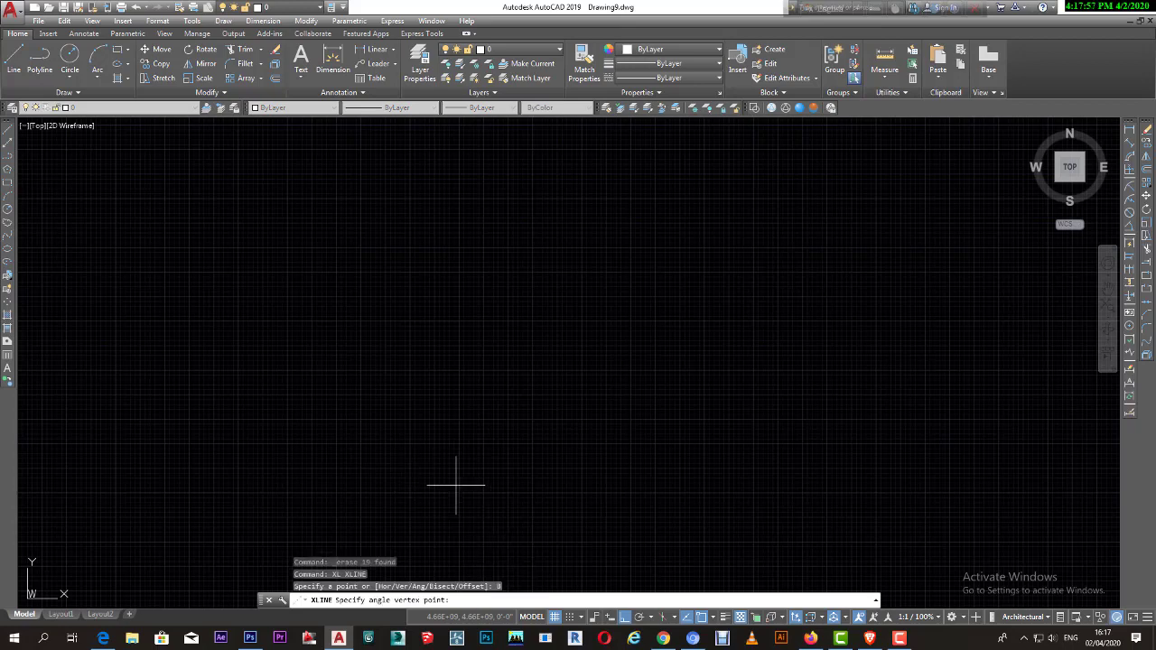
click(561, 402)
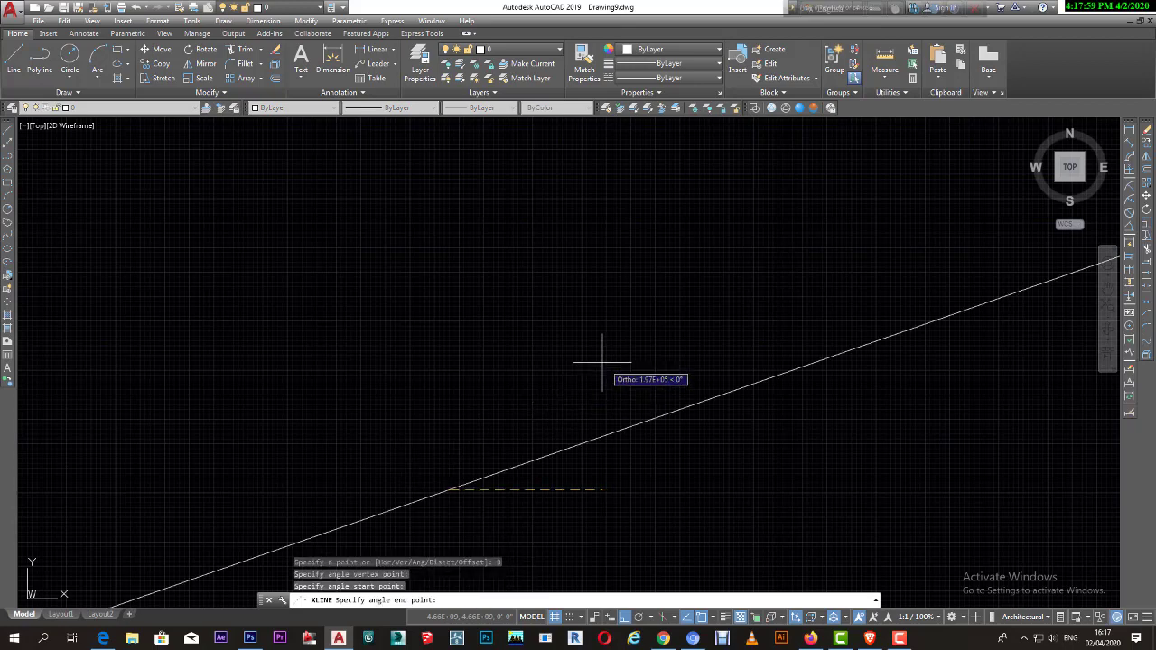
click(569, 384)
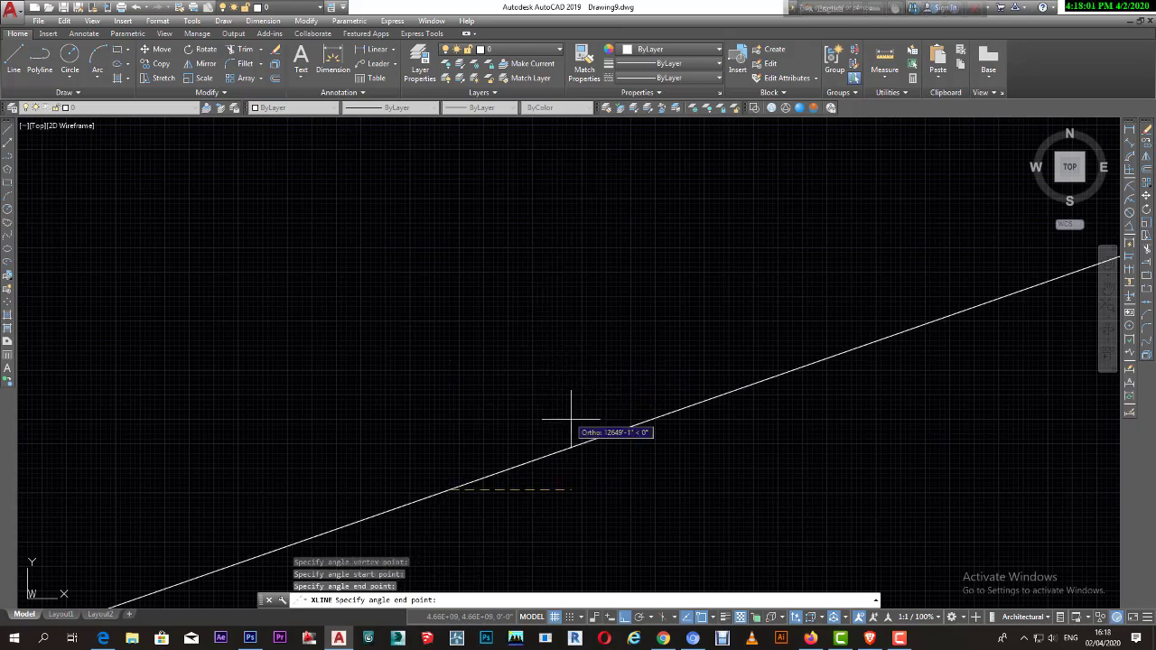
click(515, 371)
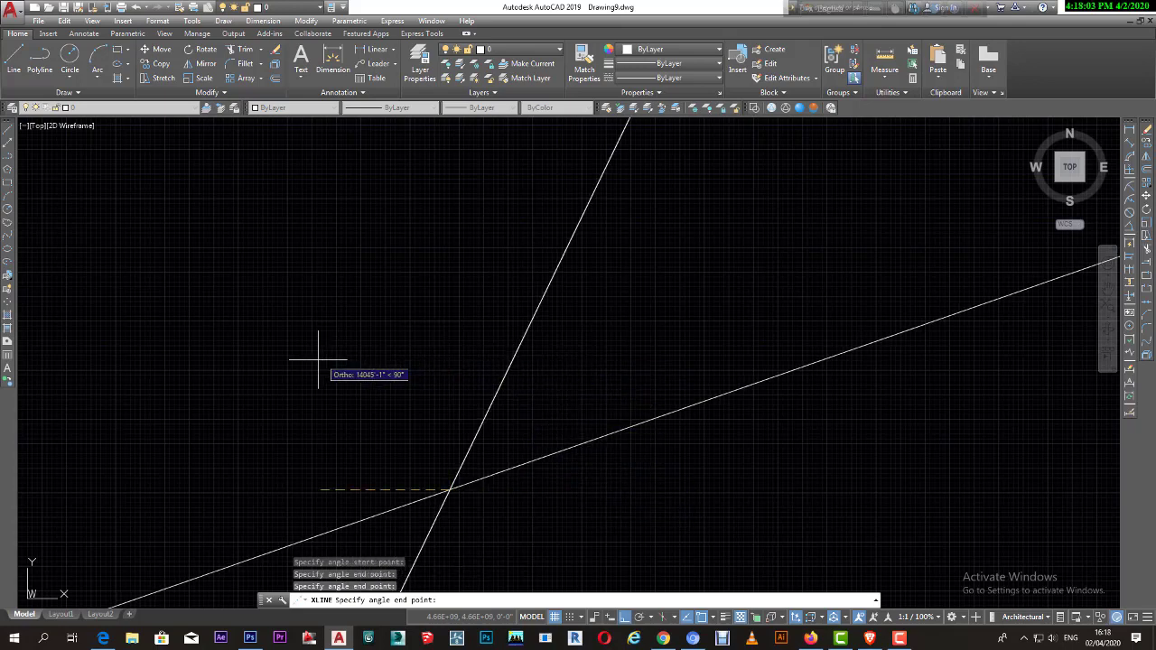
click(244, 400)
middle_drag(384, 515, 477, 384)
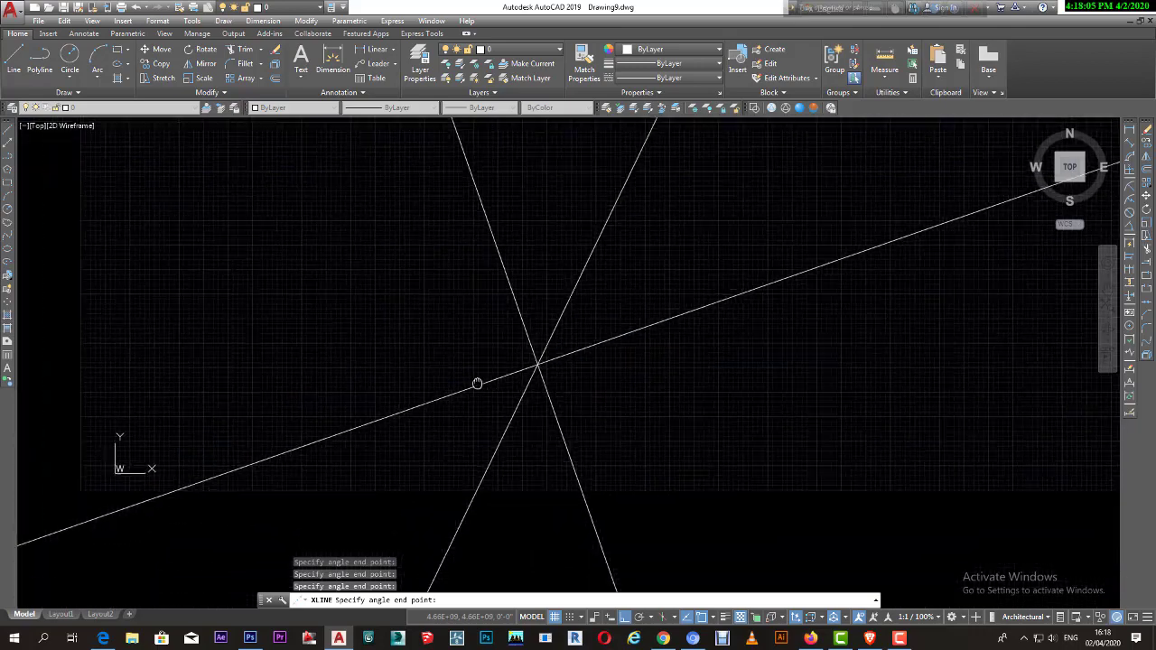
- Turn off Ortho and fan more construction lines around the vertex, 18 lines in total
key(F8)
click(413, 451)
click(511, 484)
click(619, 509)
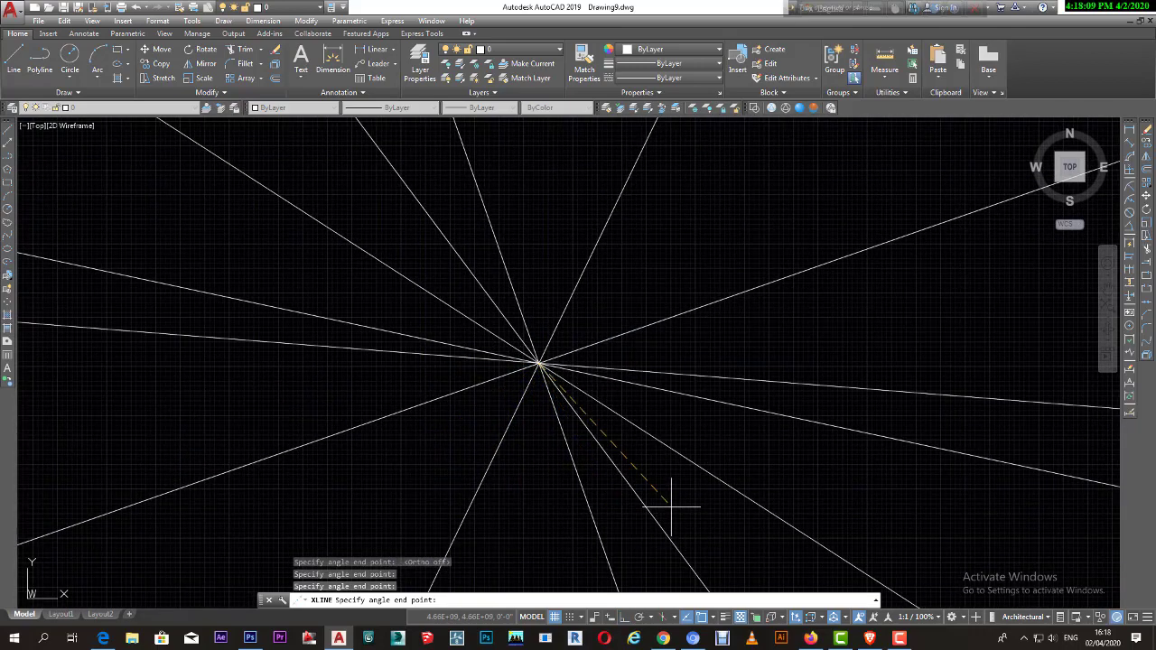
click(687, 505)
click(767, 480)
click(843, 459)
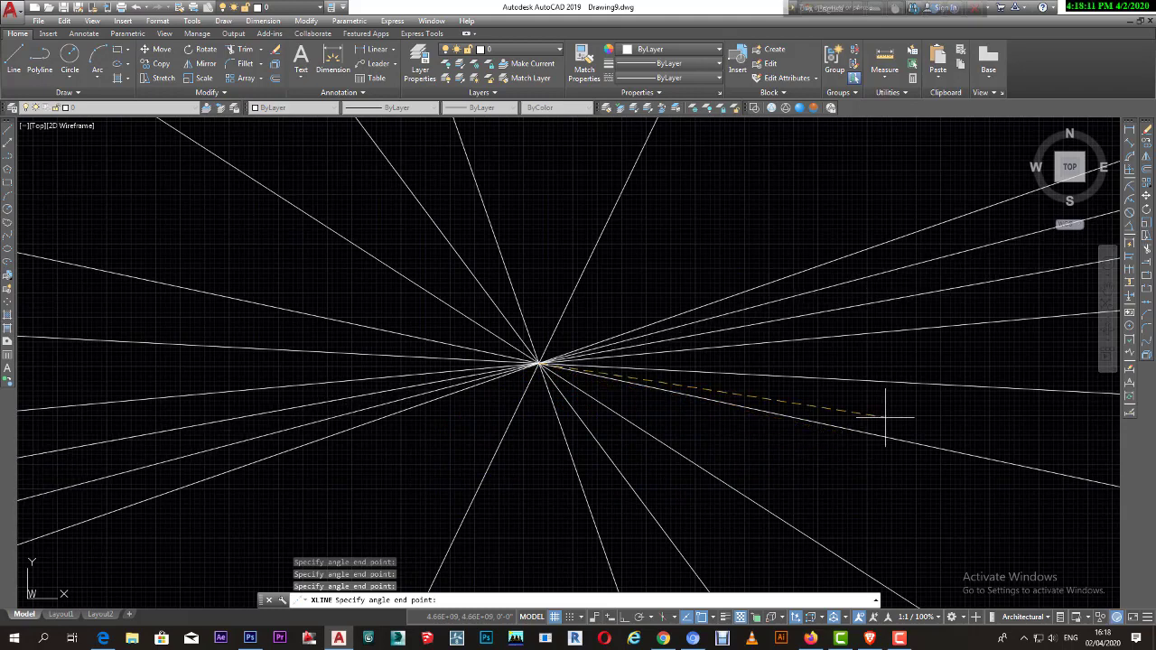
click(889, 405)
click(911, 306)
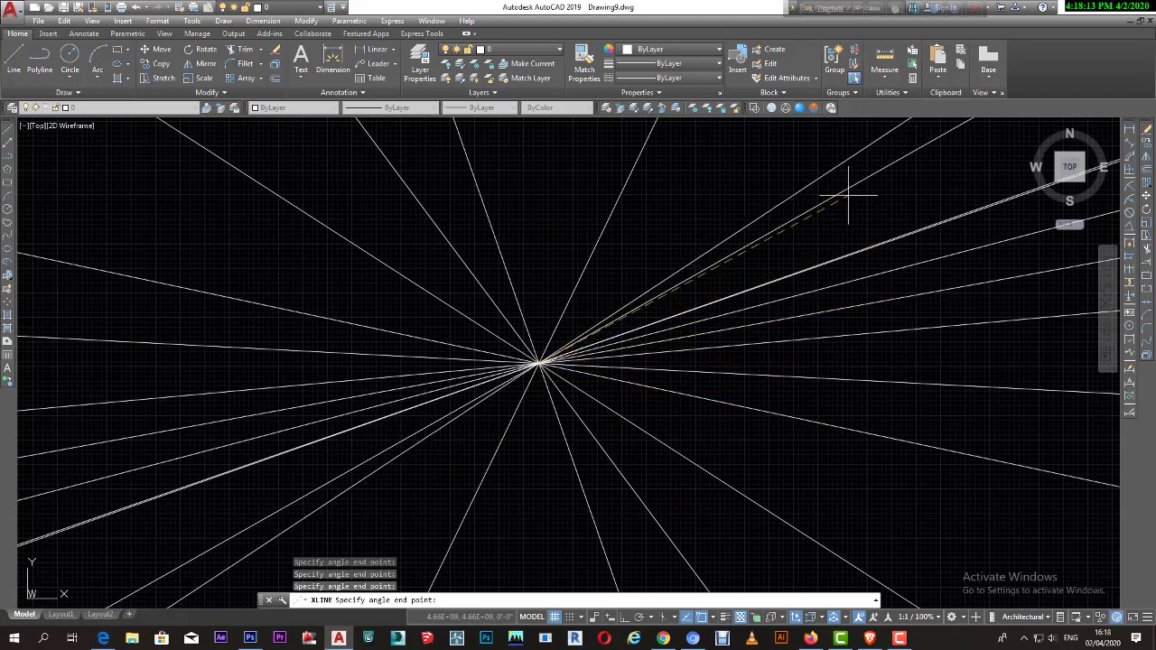
click(783, 171)
click(716, 163)
click(650, 162)
click(538, 167)
click(514, 168)
click(508, 168)
click(504, 169)
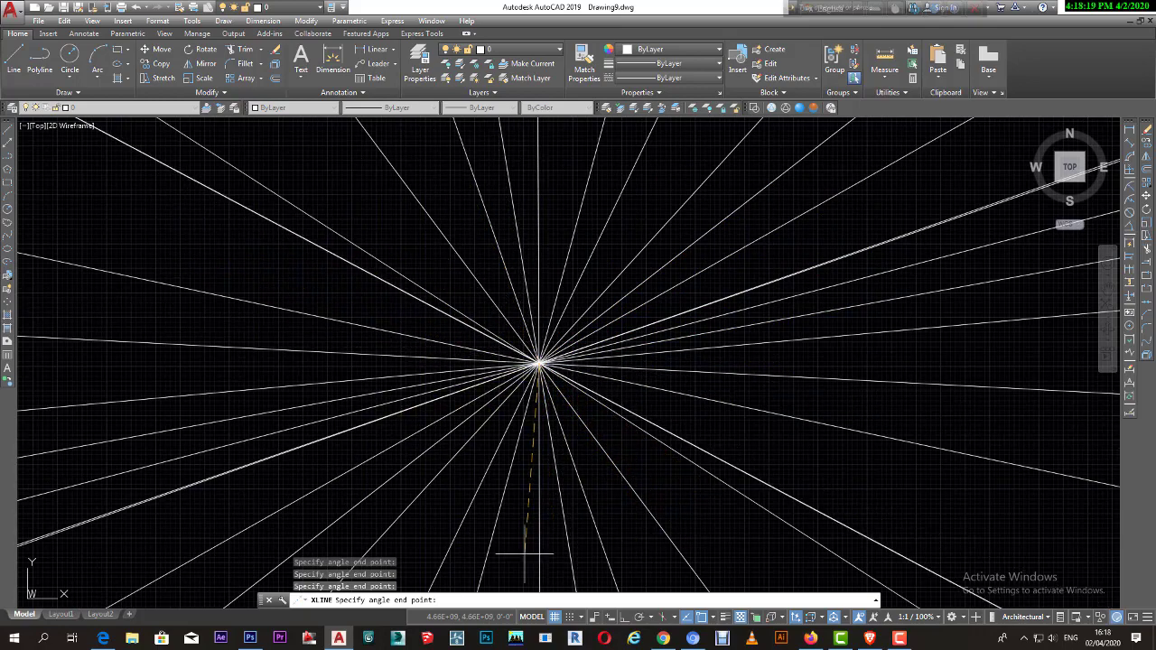
key(Escape)
- Window-select all the radiating construction lines and delete them
middle_drag(529, 482, 515, 435)
click(604, 453)
click(392, 260)
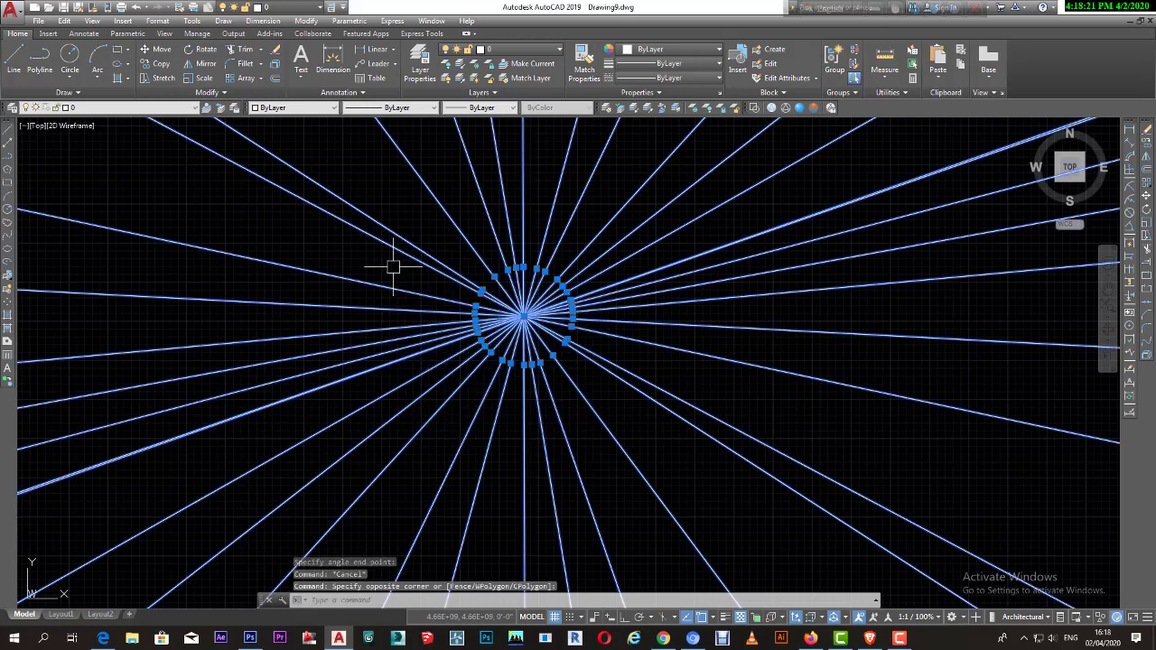
key(Delete)
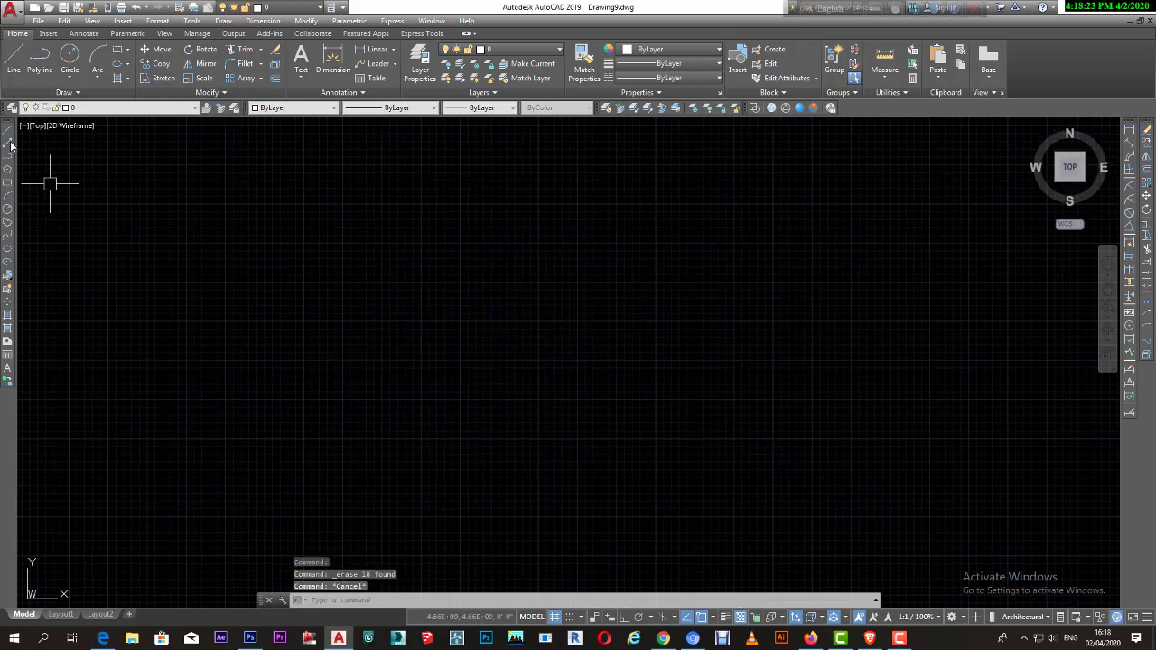
click(7, 145)
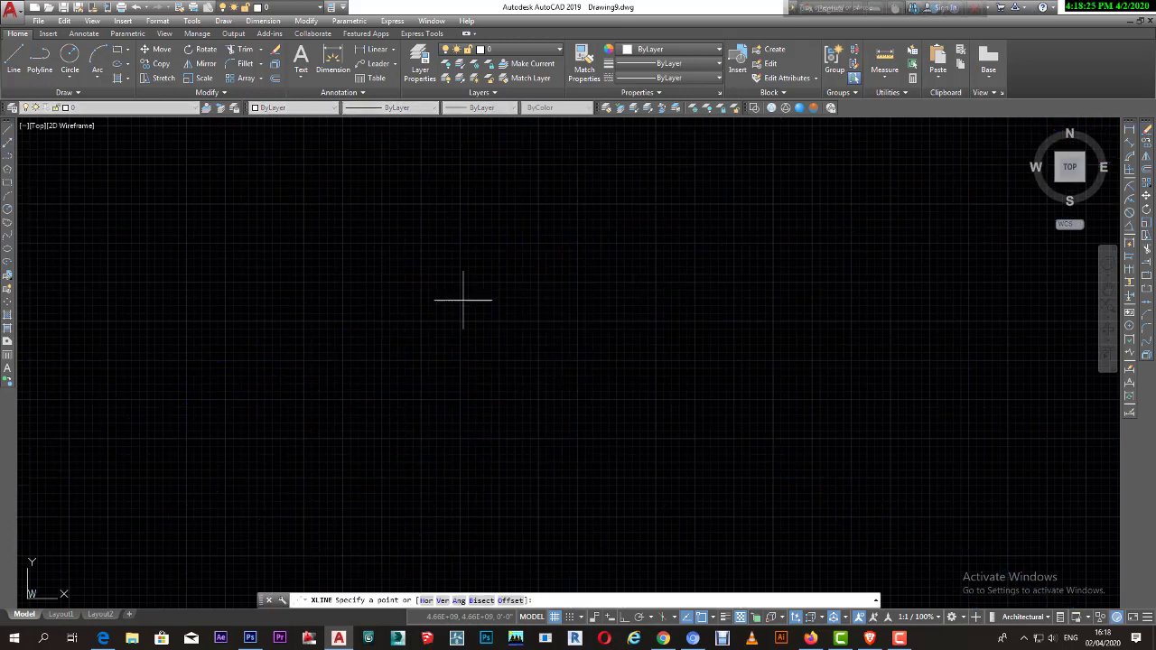
click(533, 380)
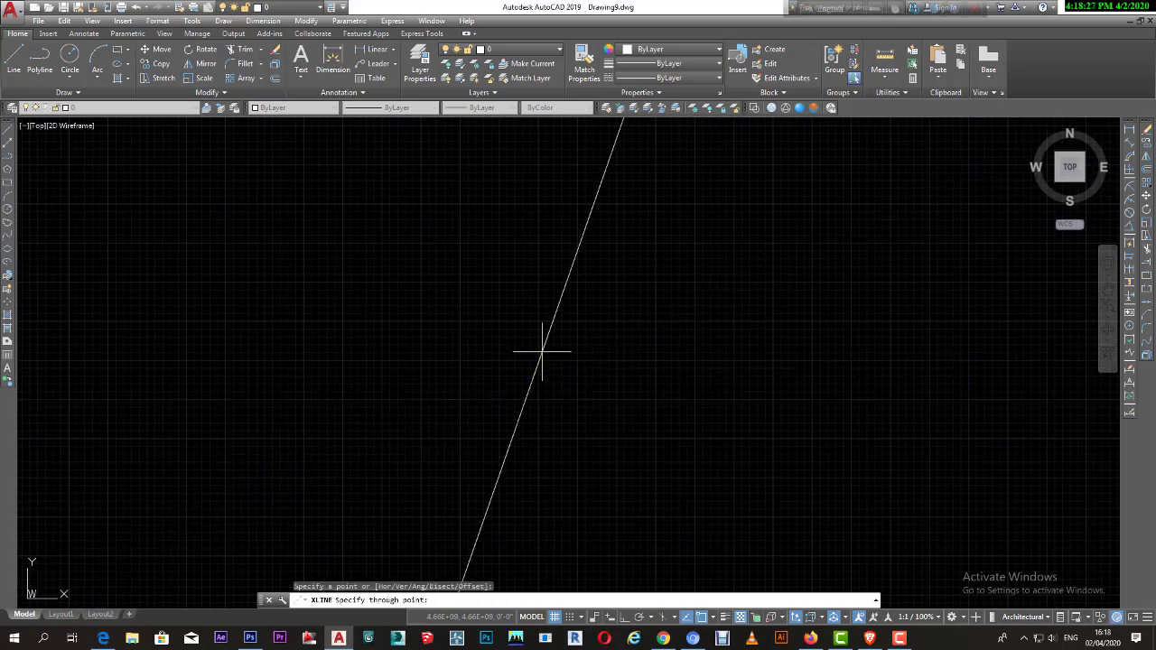
click(502, 386)
click(527, 398)
click(533, 402)
click(543, 402)
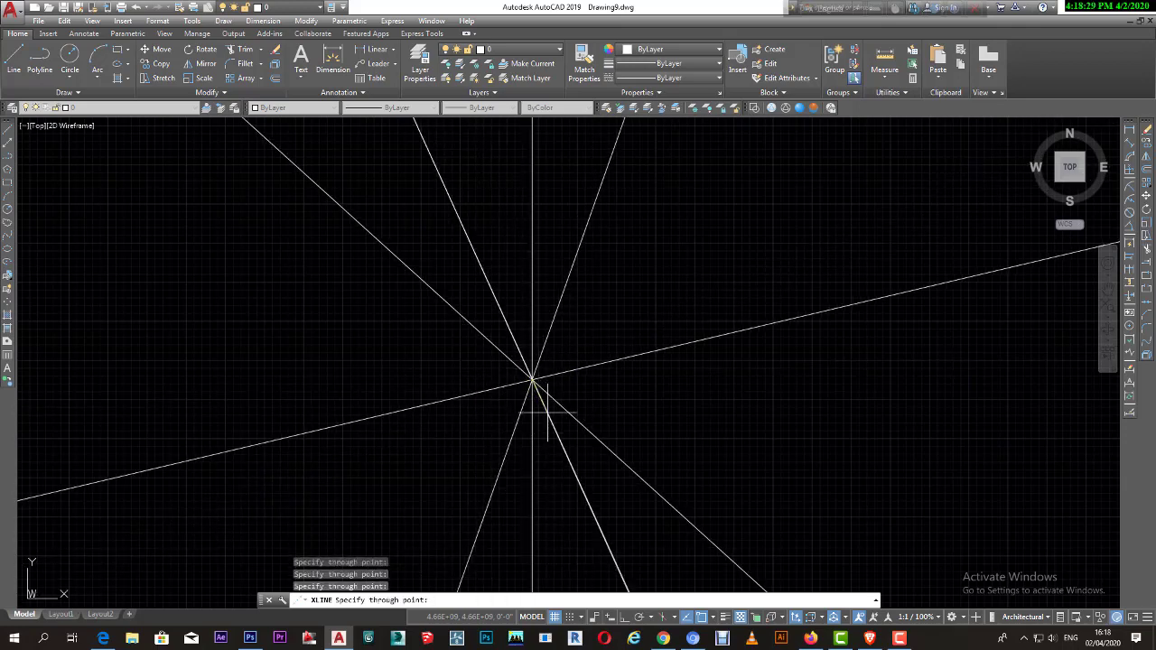
click(550, 406)
click(578, 404)
click(632, 406)
click(663, 392)
click(659, 316)
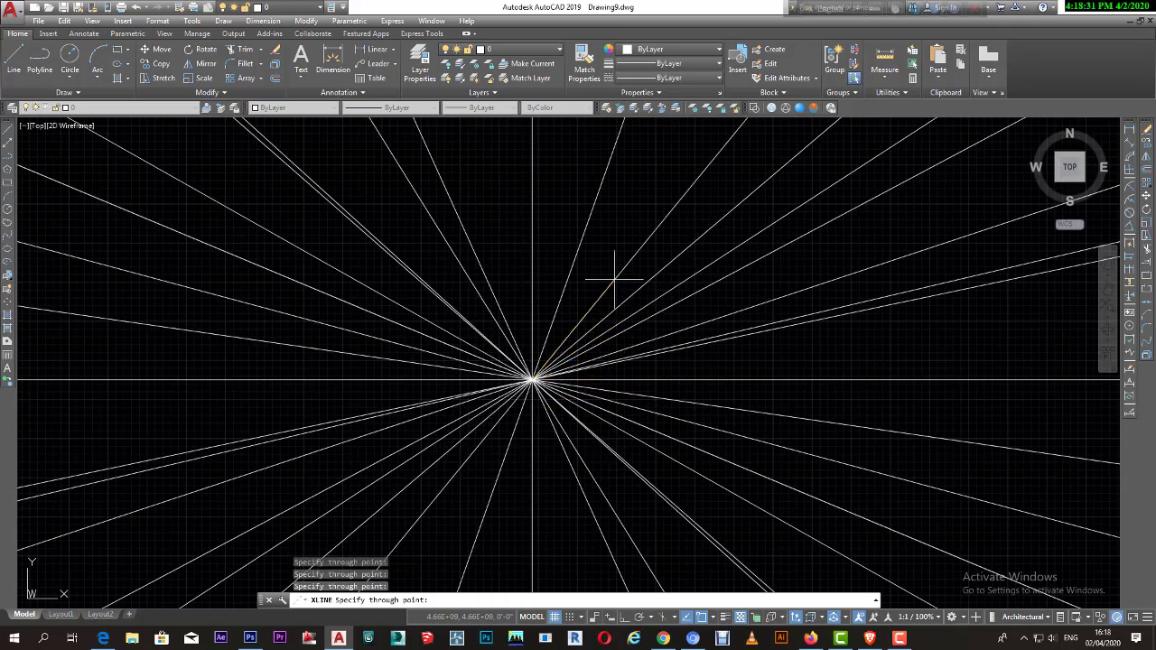
click(619, 279)
click(560, 270)
click(510, 269)
click(498, 275)
click(491, 283)
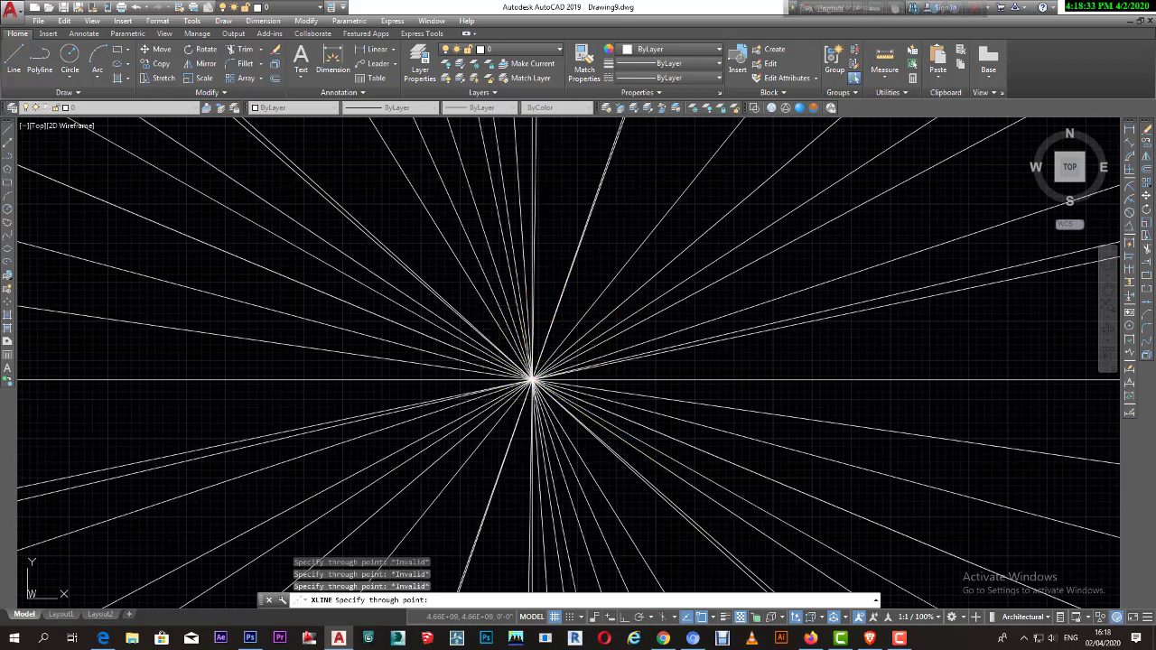
key(Escape)
click(612, 476)
click(445, 323)
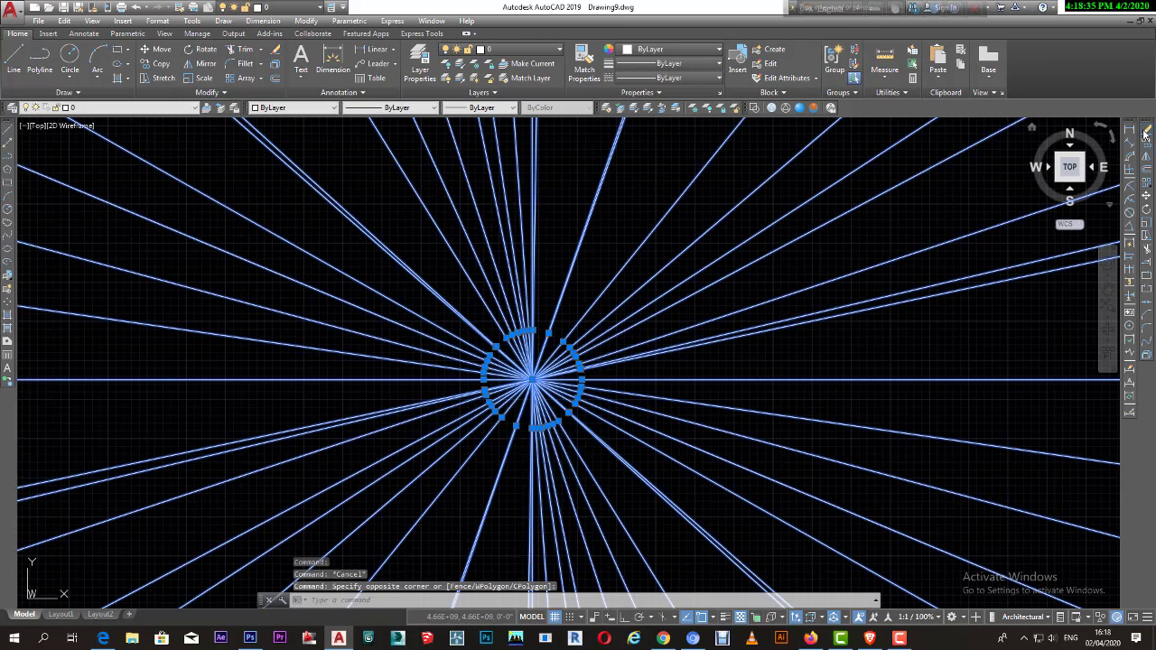
key(Delete)
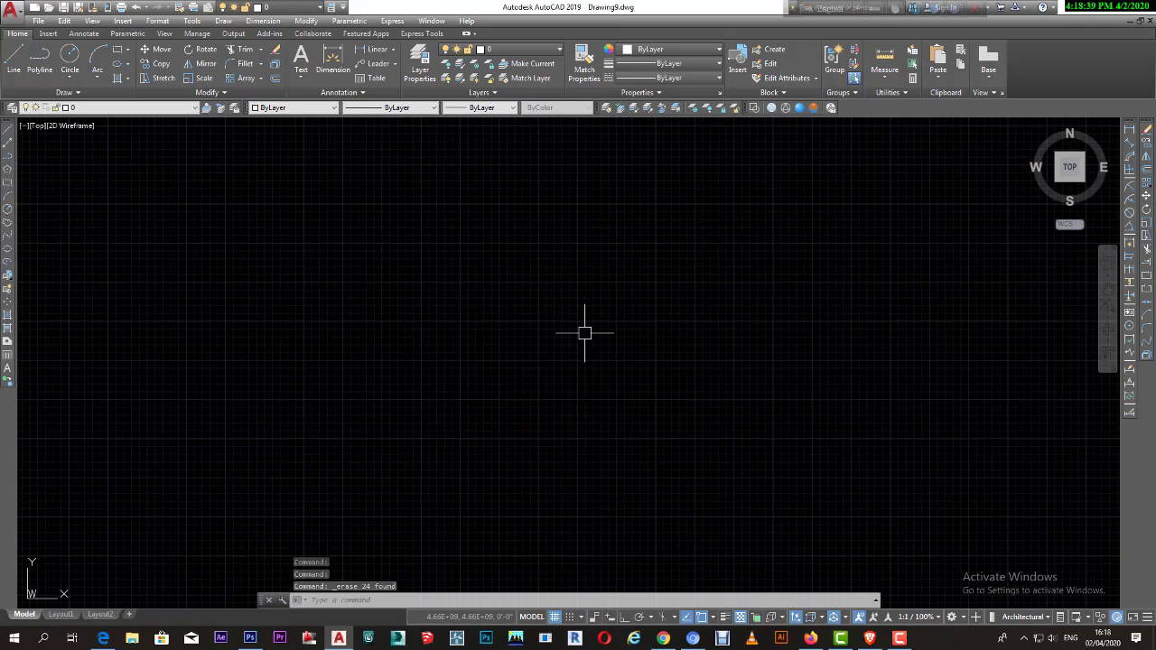
click(8, 156)
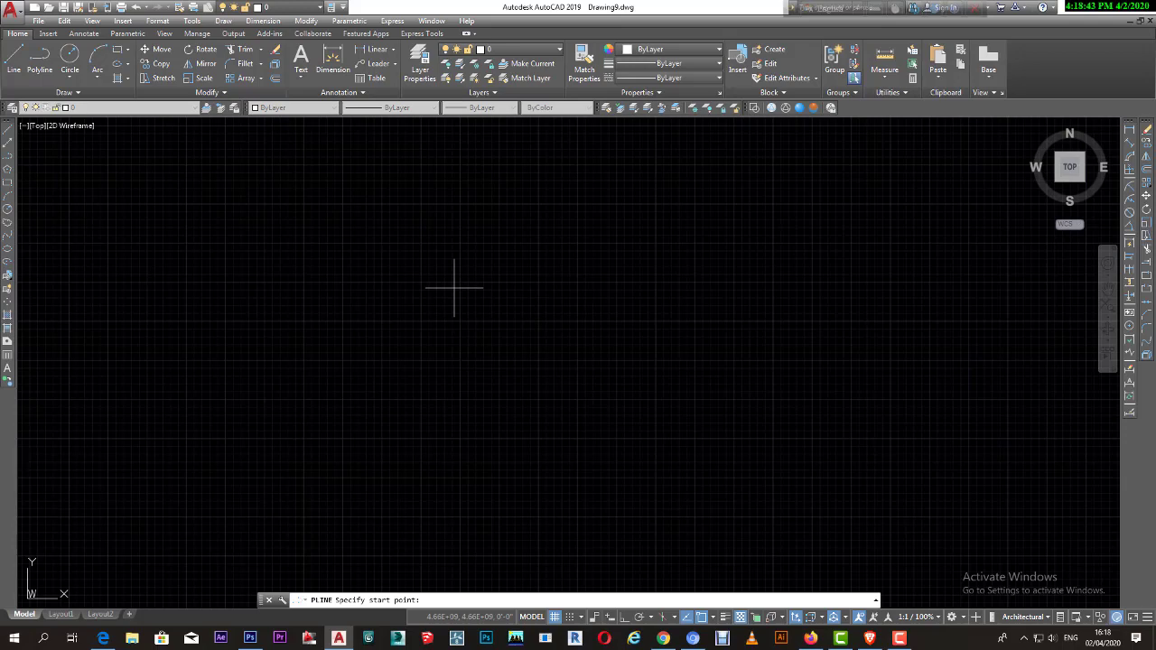
- Draw the lower stepped polyline outline with seven corners
key(Escape)
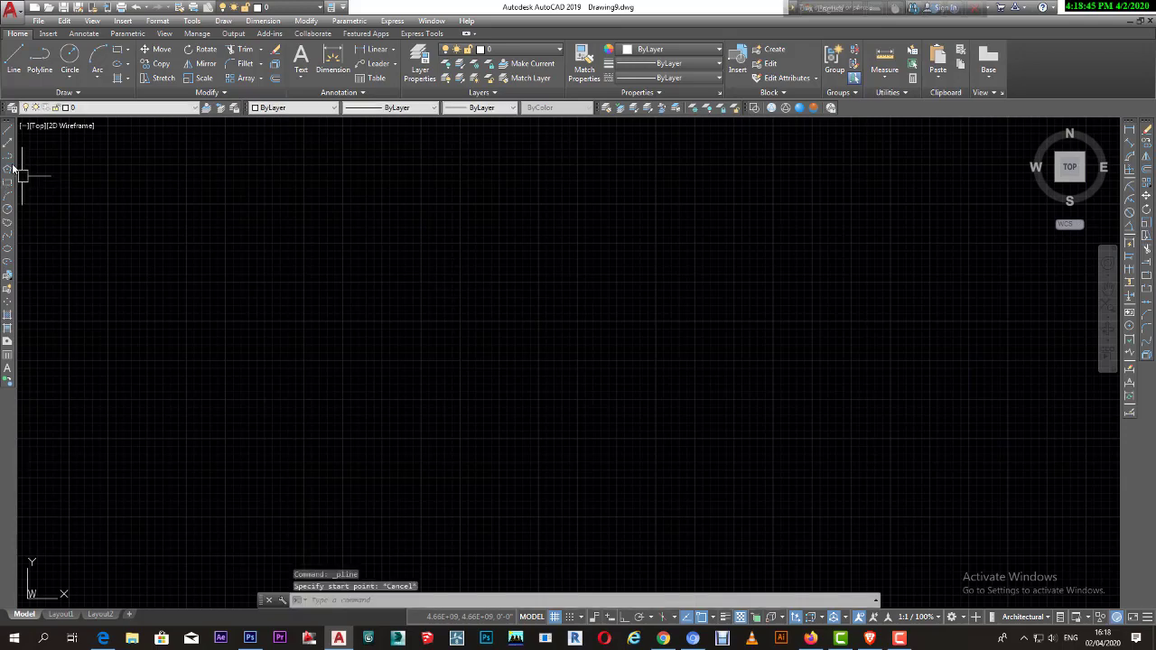
click(10, 158)
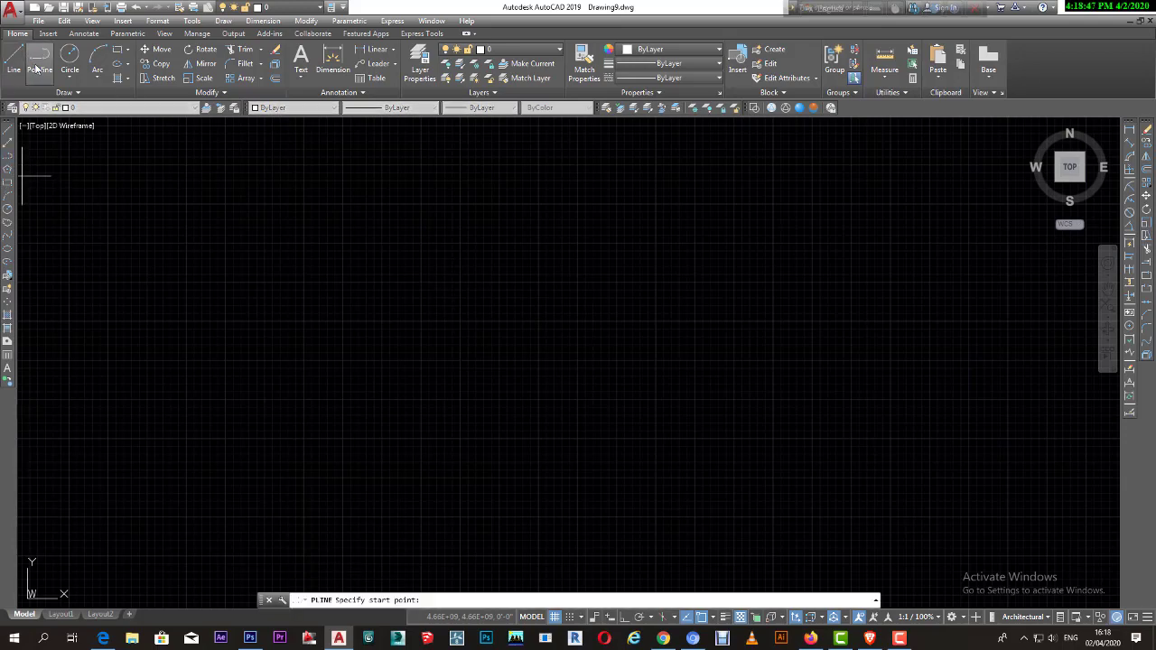
text(l)
key(Return)
click(353, 374)
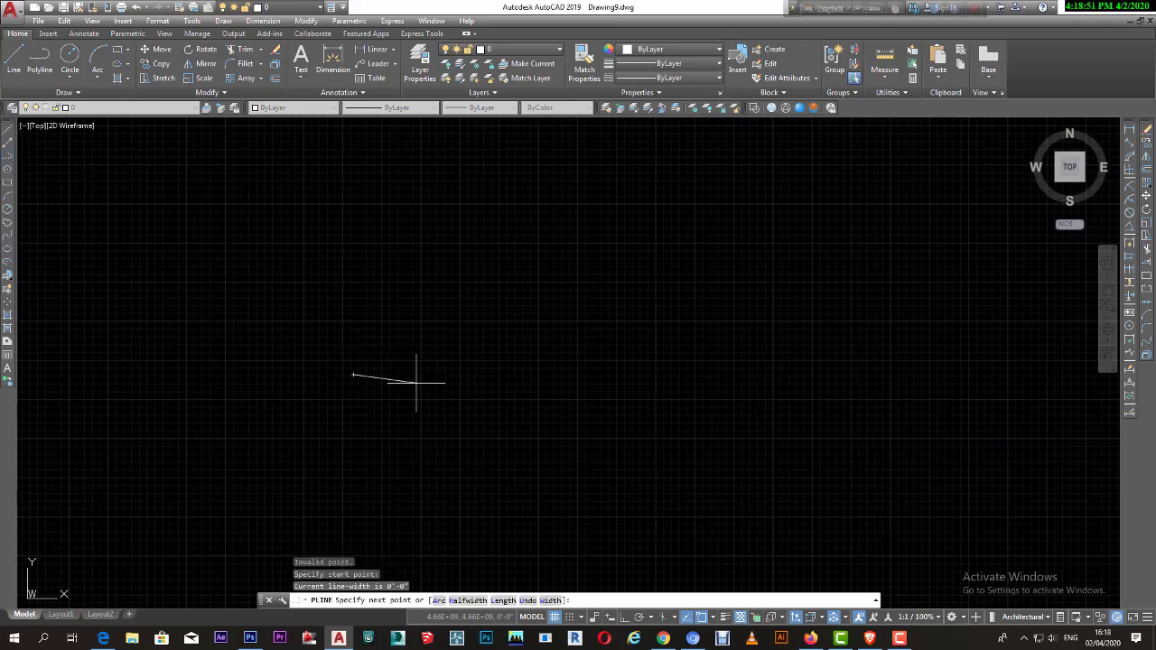
click(499, 373)
click(502, 316)
click(620, 316)
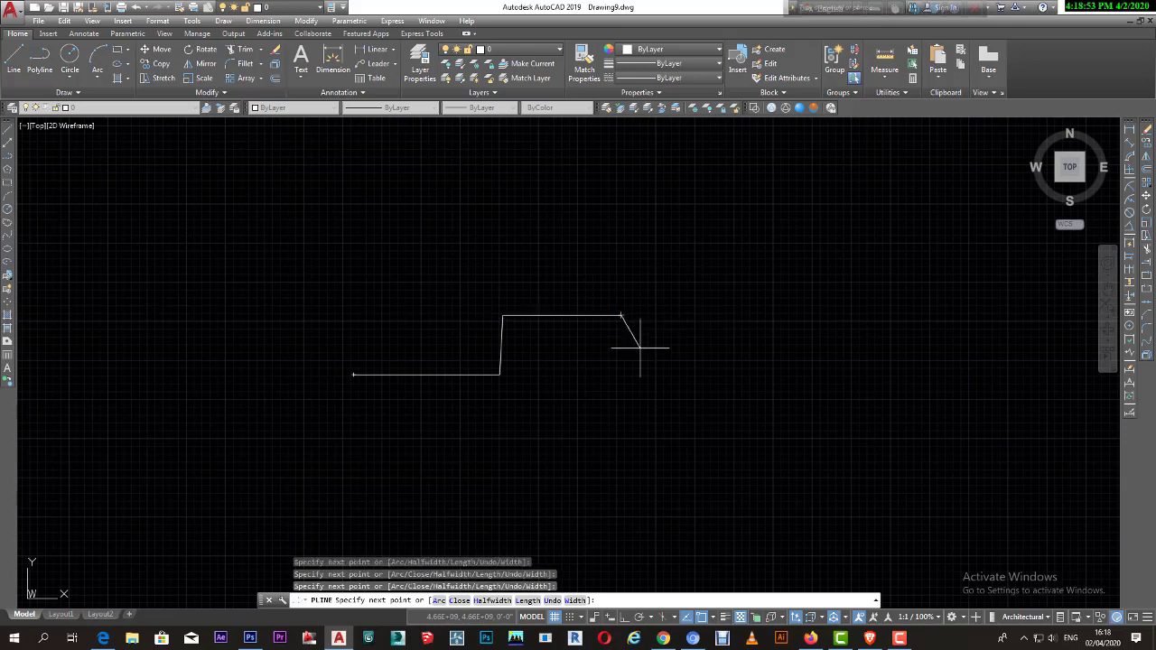
click(641, 357)
click(529, 424)
click(426, 404)
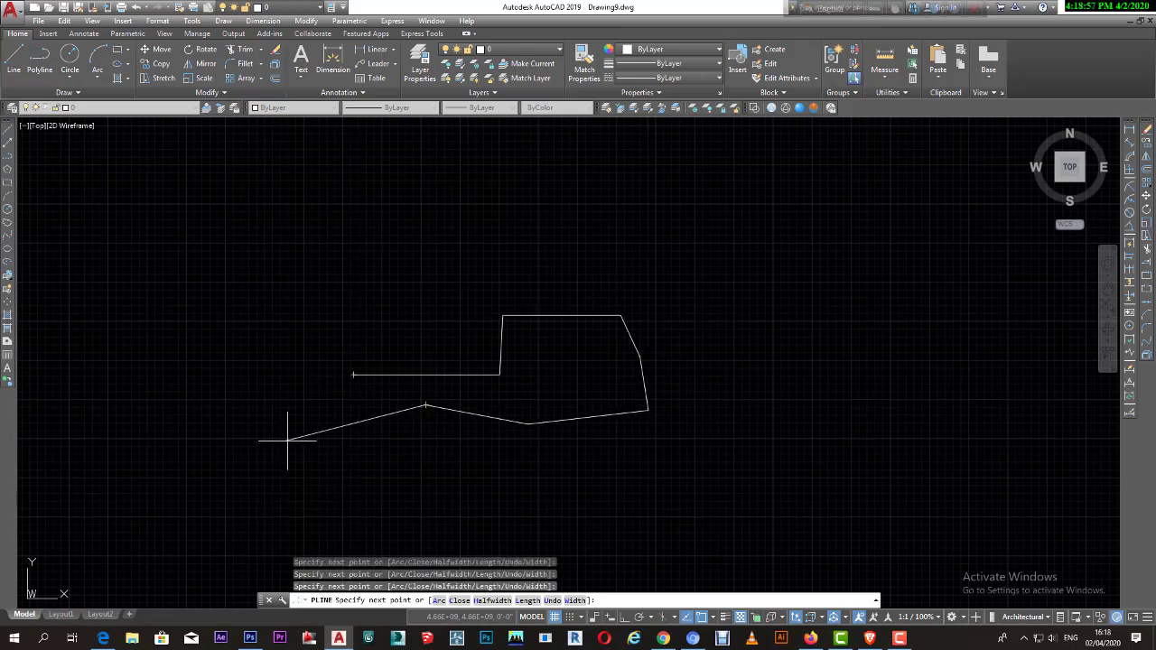
text(c)
key(Return)
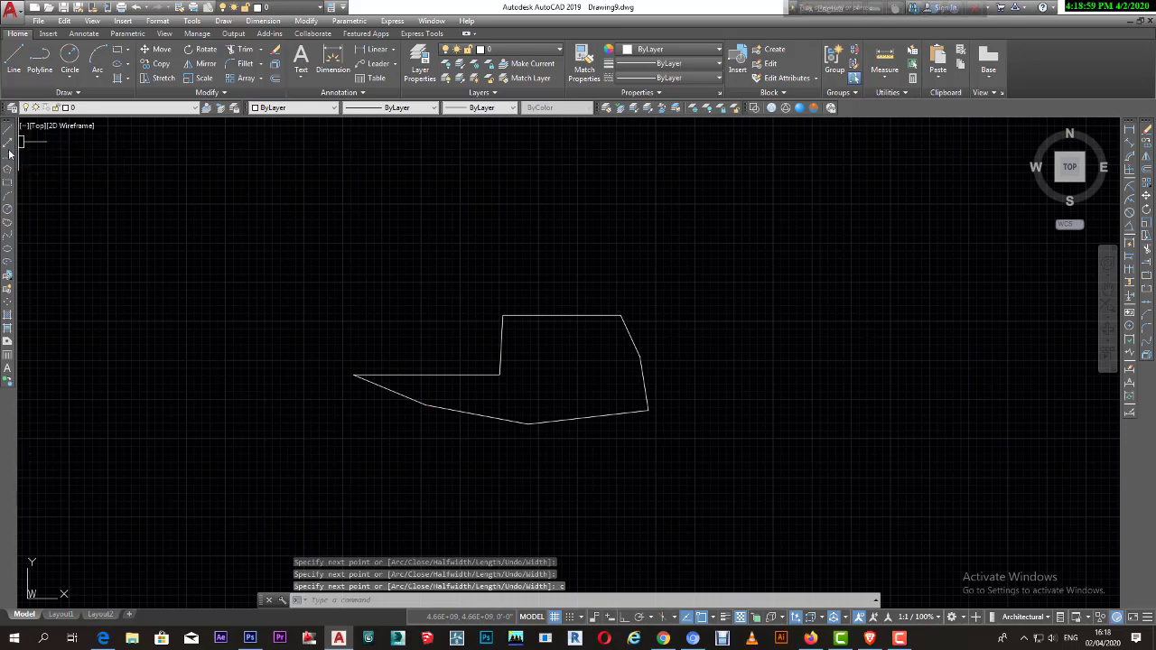
- Start the upper zigzag polyline and place its first nine corners
click(9, 156)
click(390, 298)
click(399, 224)
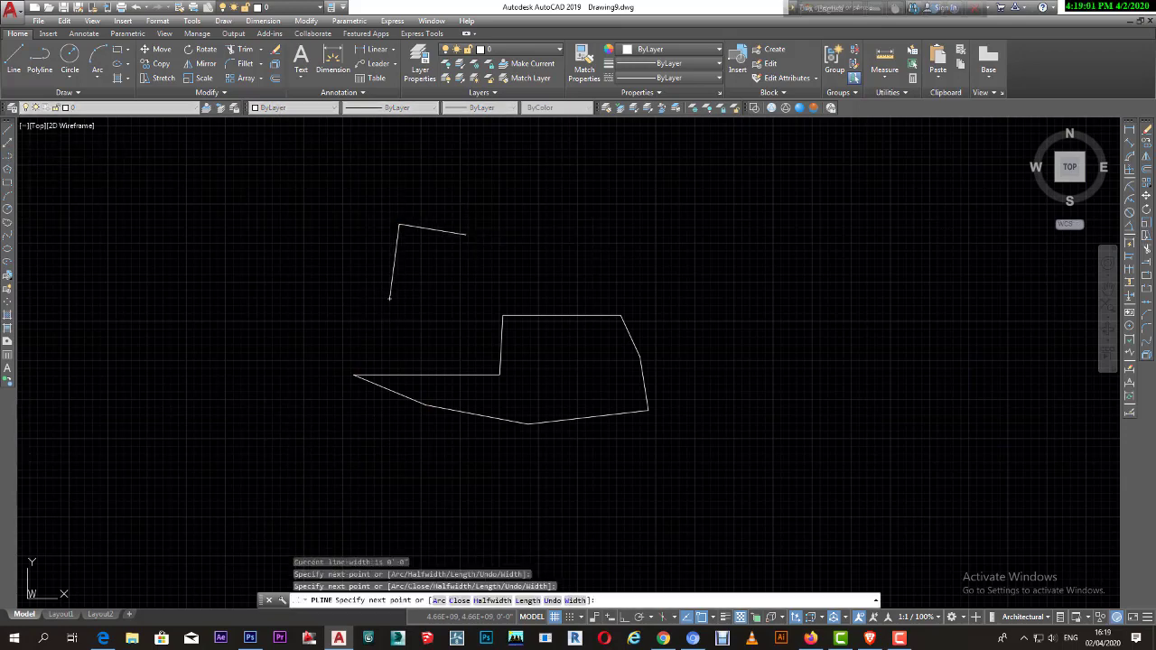
click(465, 235)
click(597, 247)
click(651, 286)
click(576, 286)
click(551, 264)
click(457, 306)
click(422, 335)
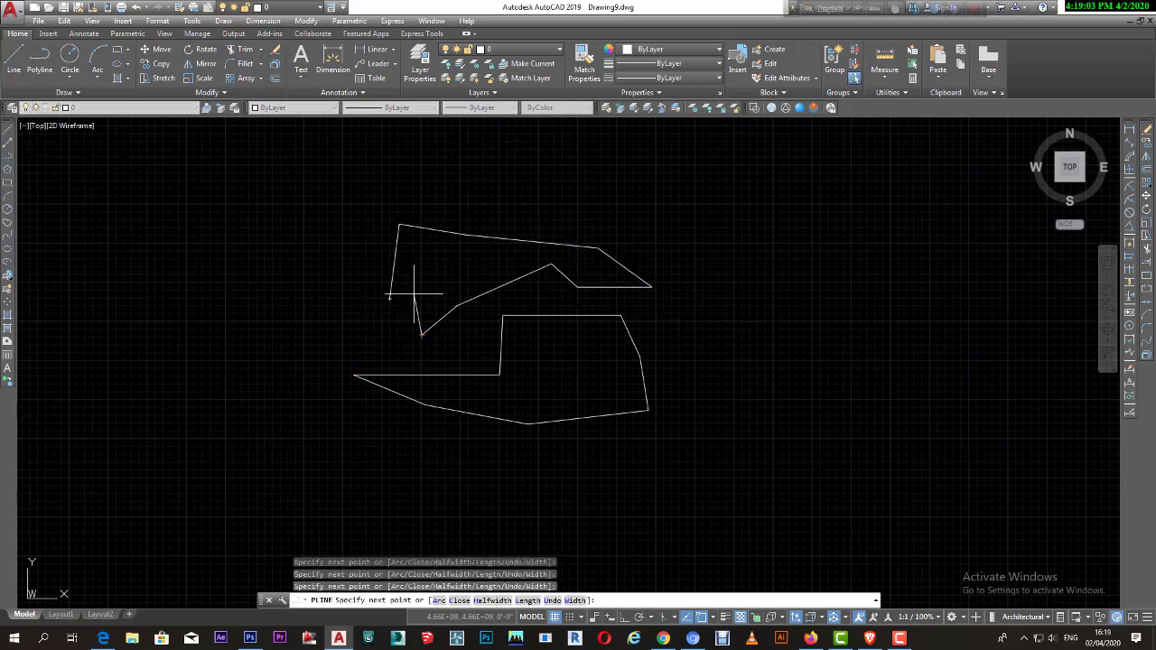
- Add the top corners of the upper shape, bring it back to its start and finish it
click(338, 261)
click(353, 180)
click(534, 179)
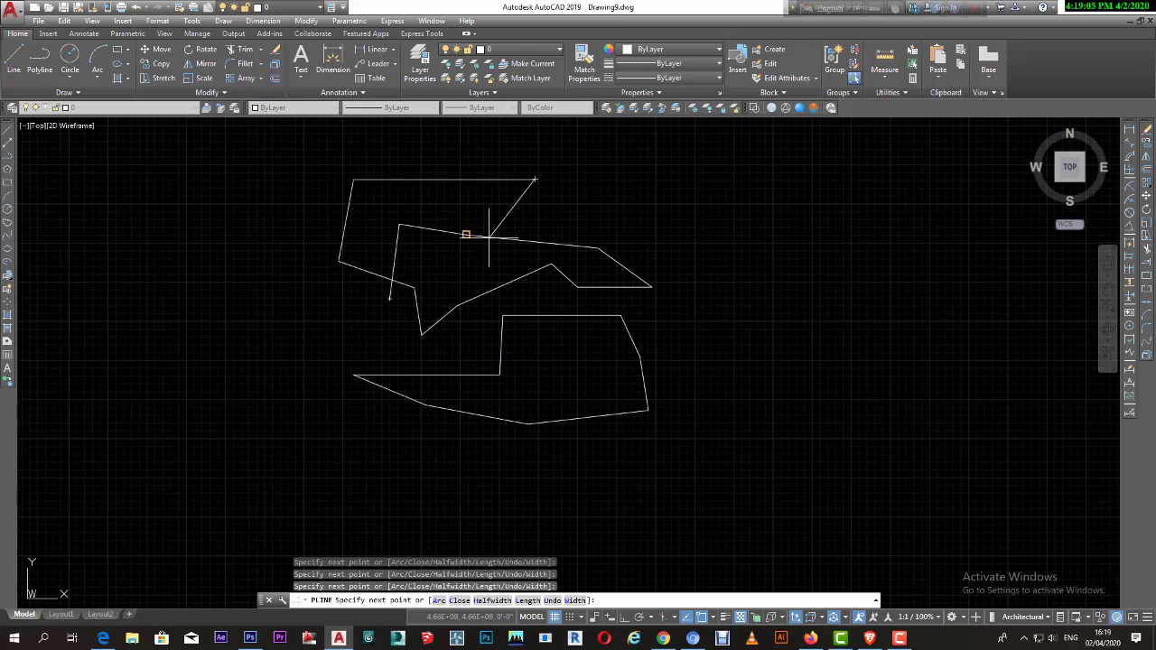
click(390, 298)
right_click(449, 298)
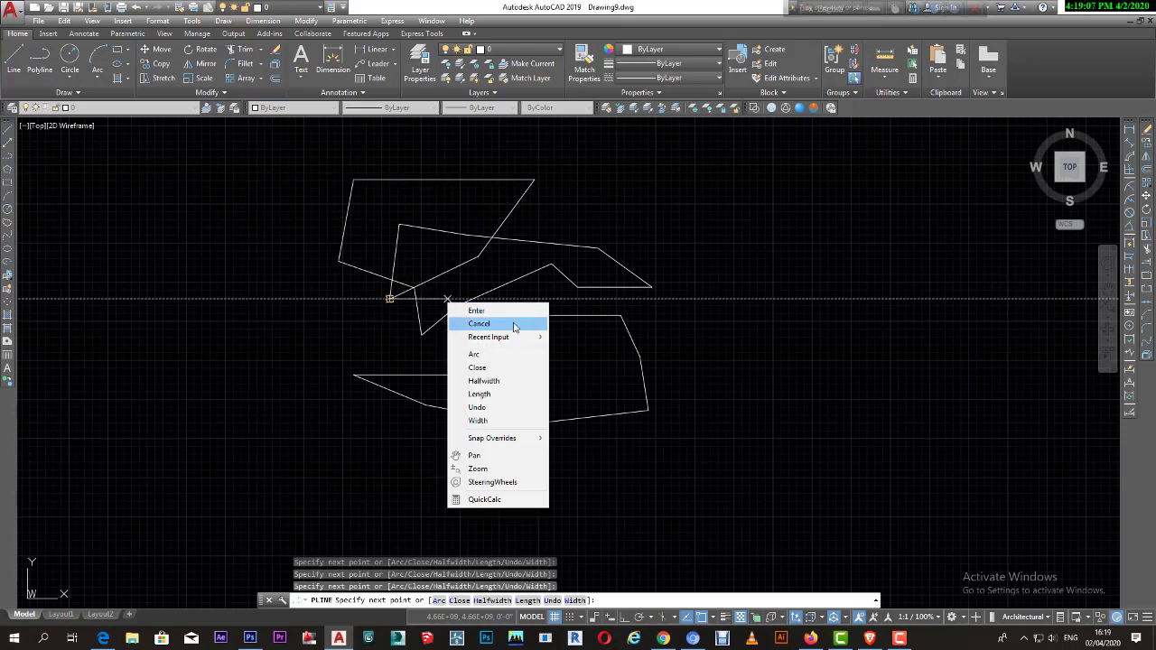
click(478, 310)
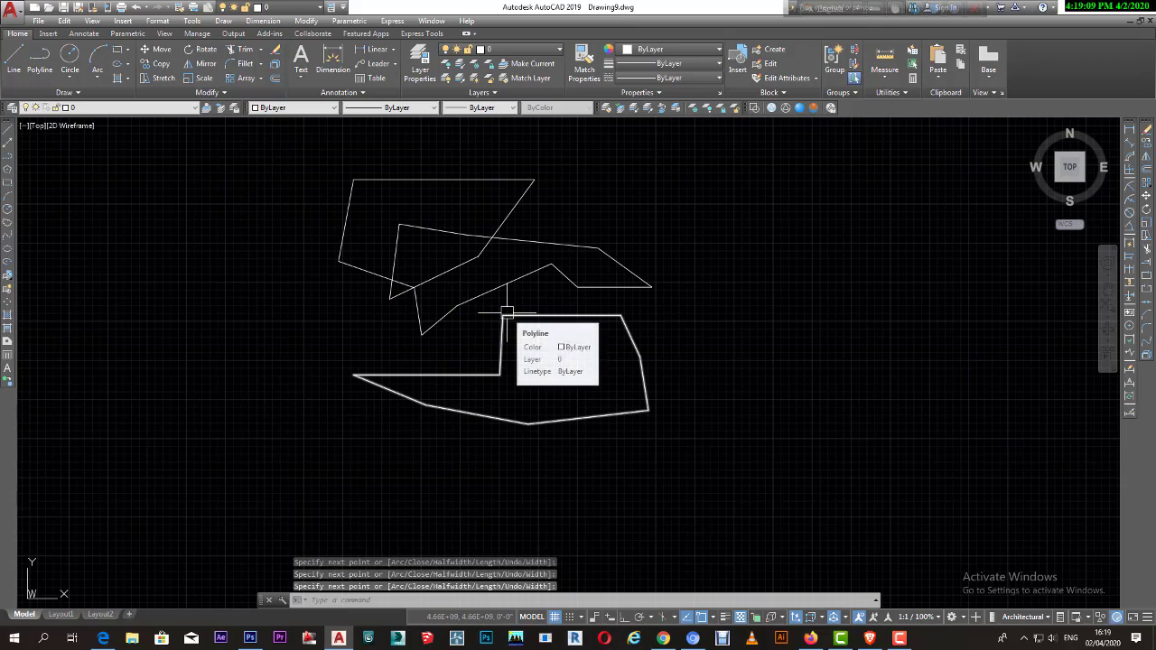
- Pan and zoom the view to recentre the two new shapes
middle_drag(567, 378, 550, 409)
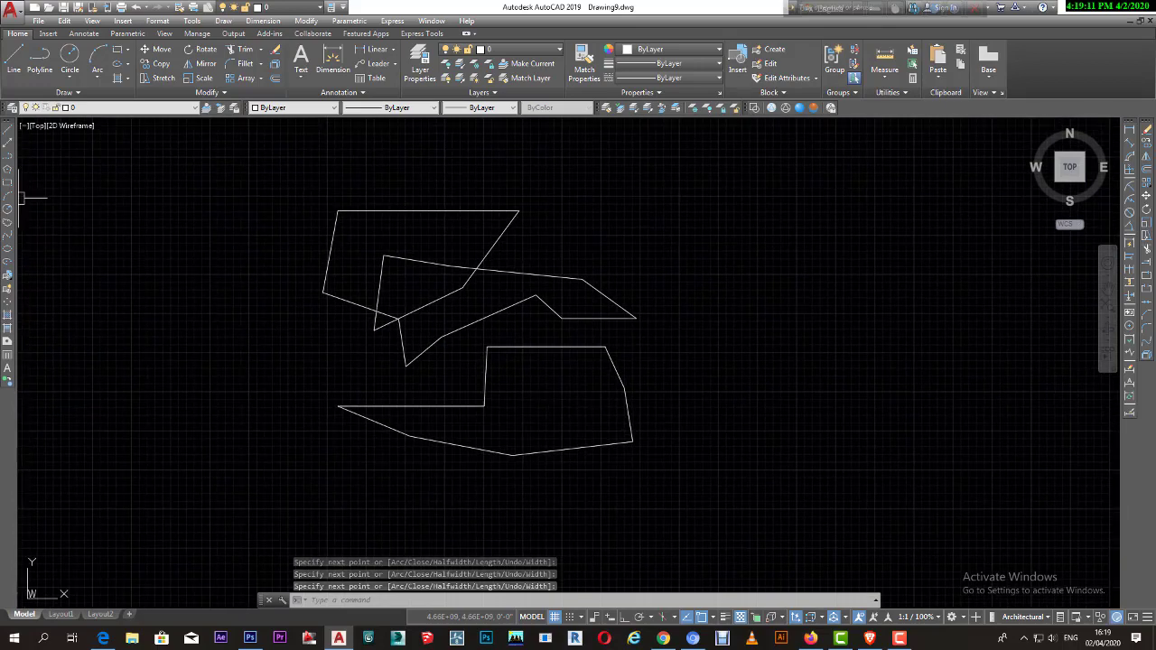
click(10, 135)
scroll(258, 271, down, 2)
scroll(298, 289, up, 2)
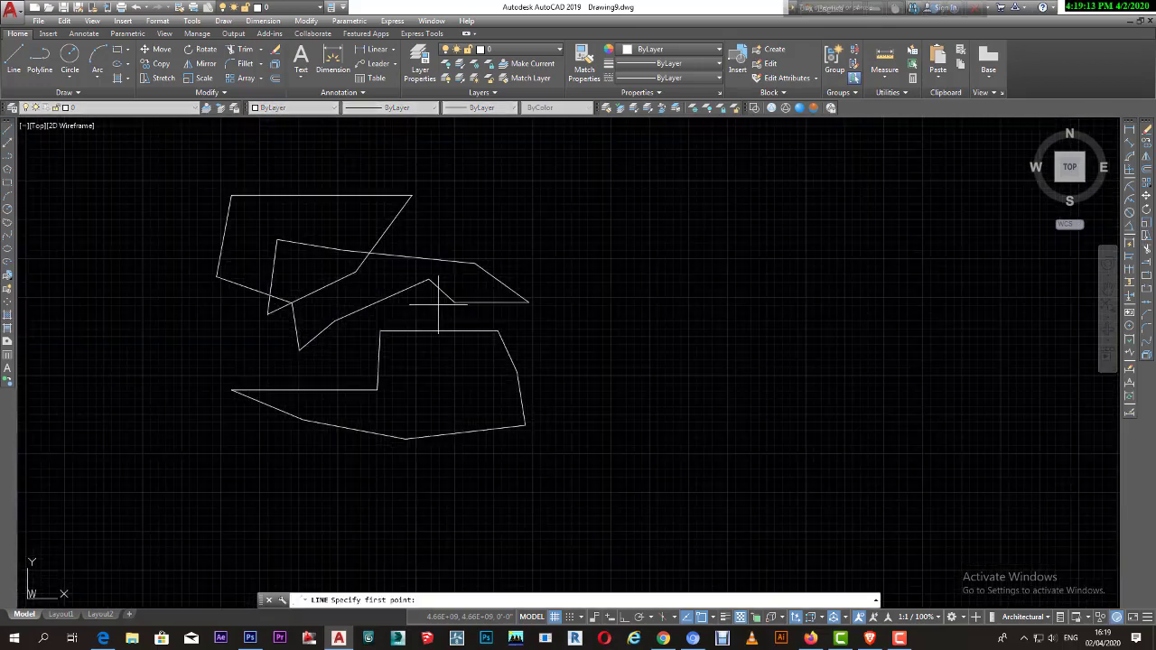
middle_drag(434, 305, 467, 347)
scroll(510, 326, up, 2)
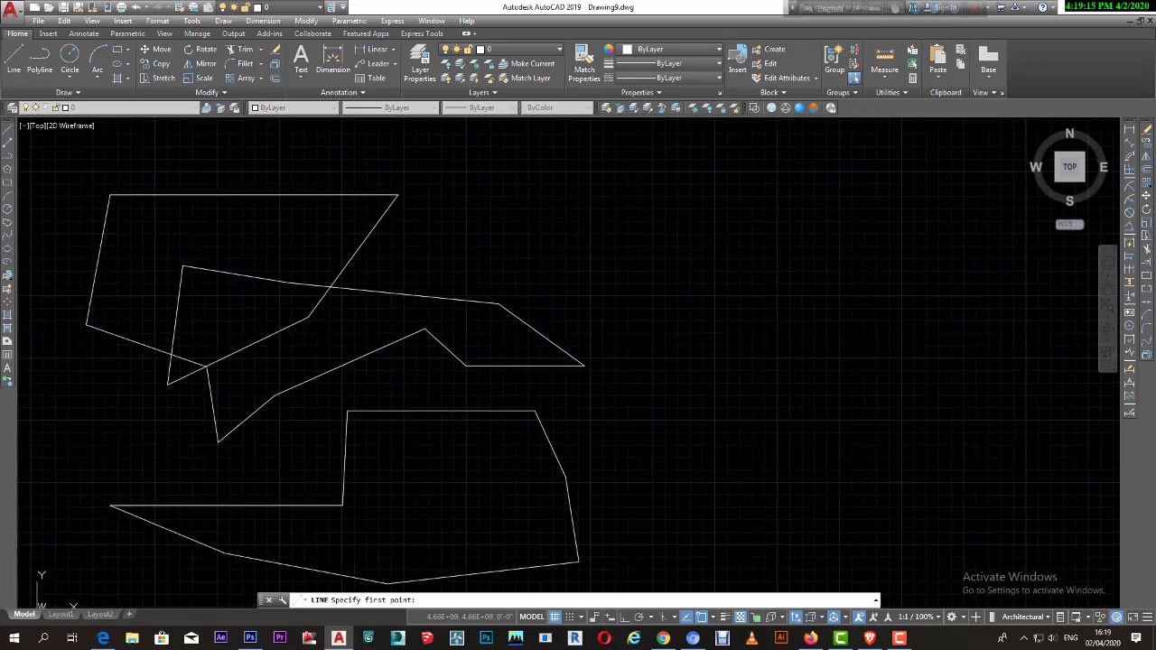
scroll(531, 345, down, 2)
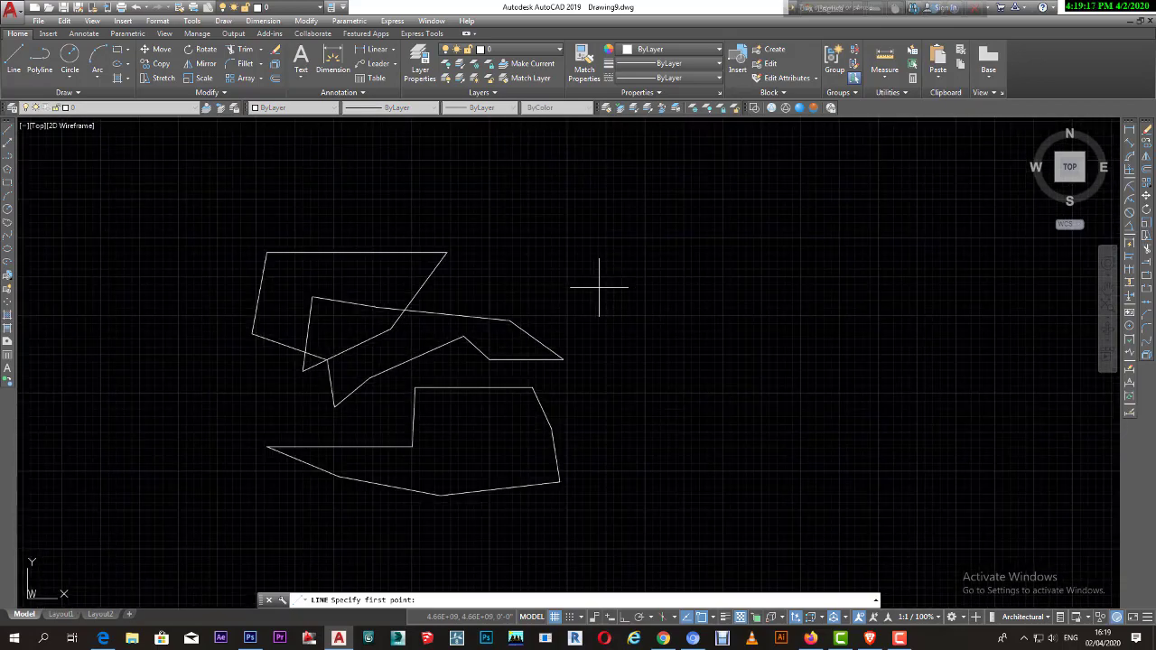
key(Escape)
- Select the lower polyline, then the upper one, to check them
click(536, 397)
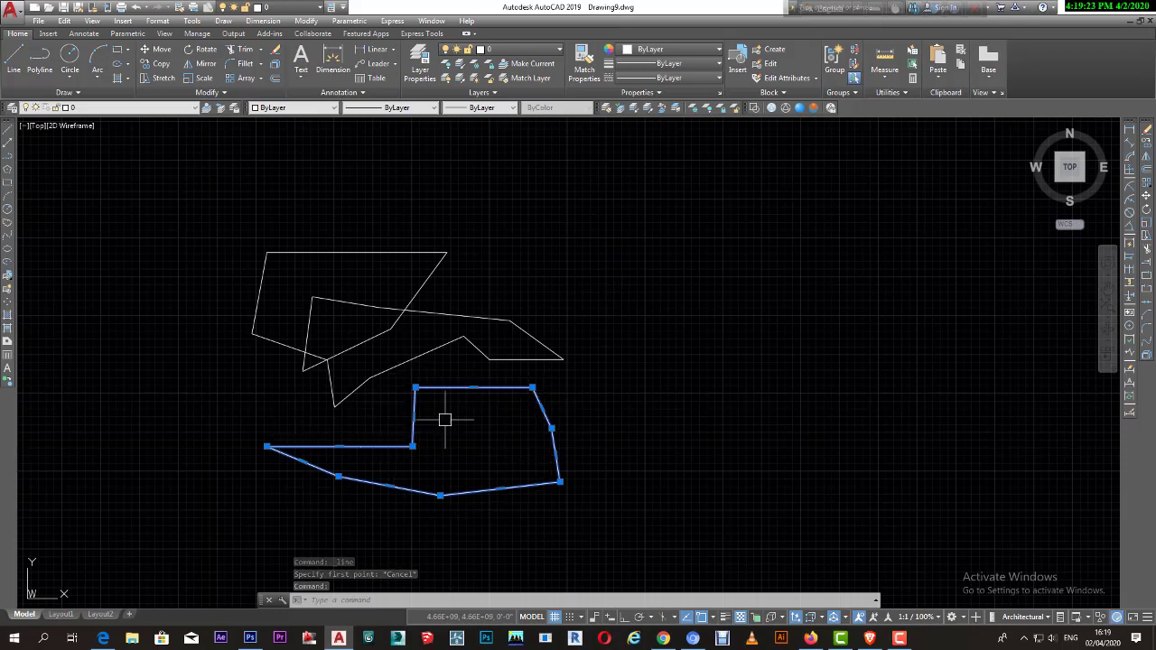
key(Escape)
click(483, 354)
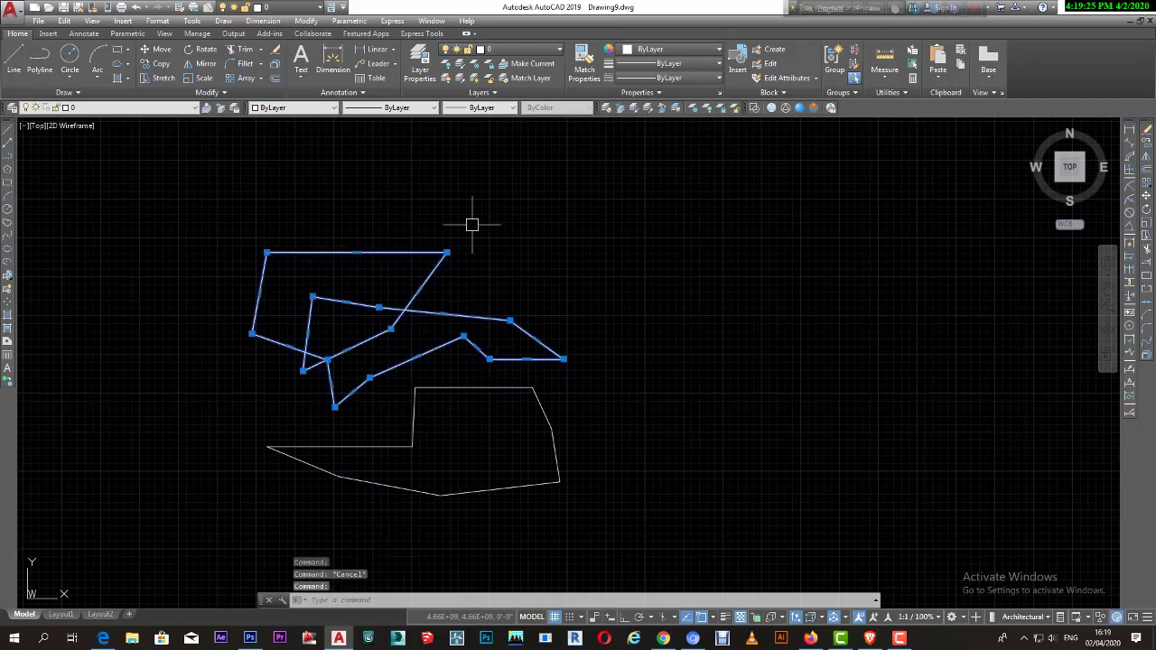
key(Escape)
click(612, 308)
click(12, 135)
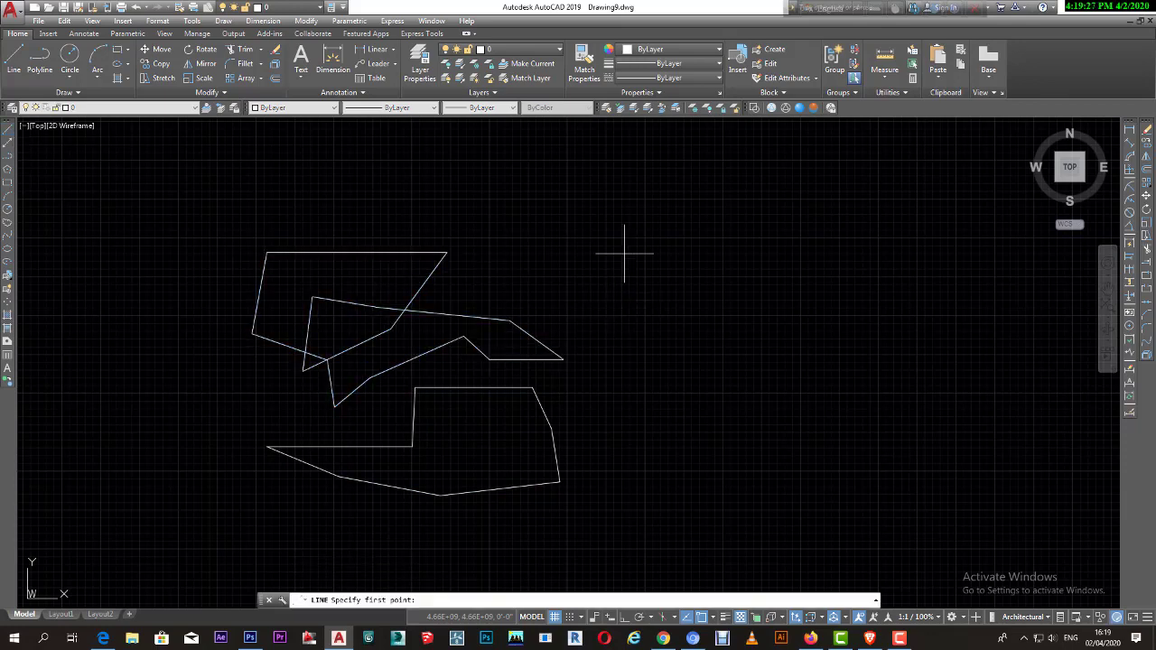
click(619, 261)
click(766, 289)
click(838, 393)
click(811, 474)
click(702, 526)
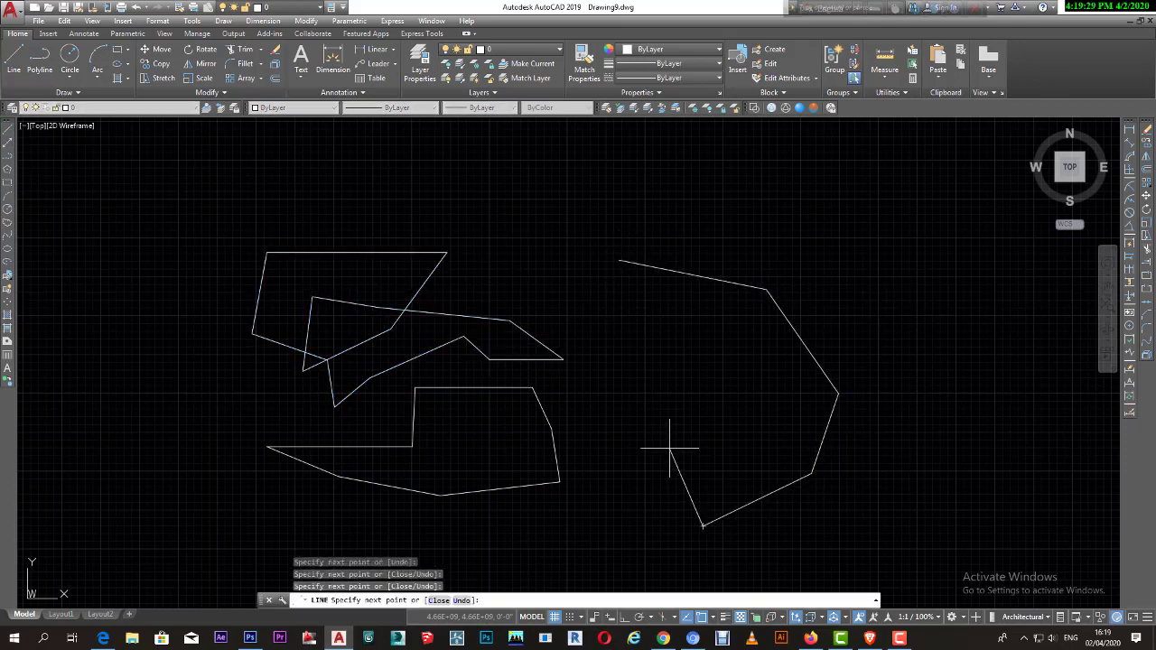
click(676, 442)
click(721, 419)
click(578, 361)
click(611, 303)
click(545, 233)
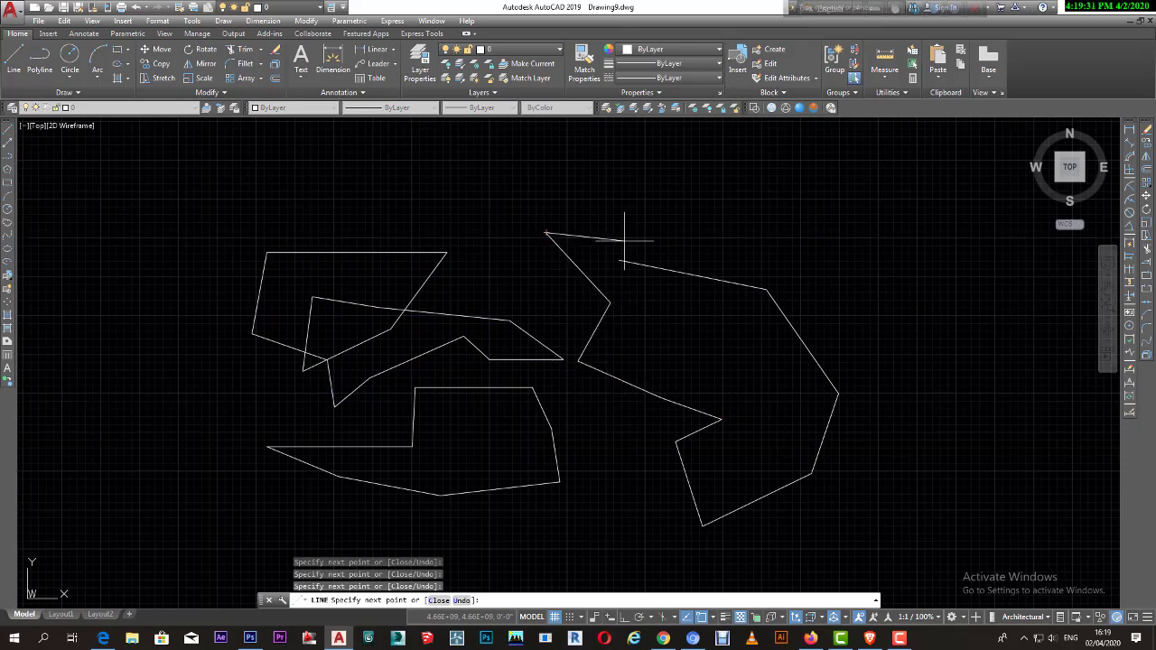
click(620, 261)
right_click(620, 261)
click(641, 280)
click(582, 247)
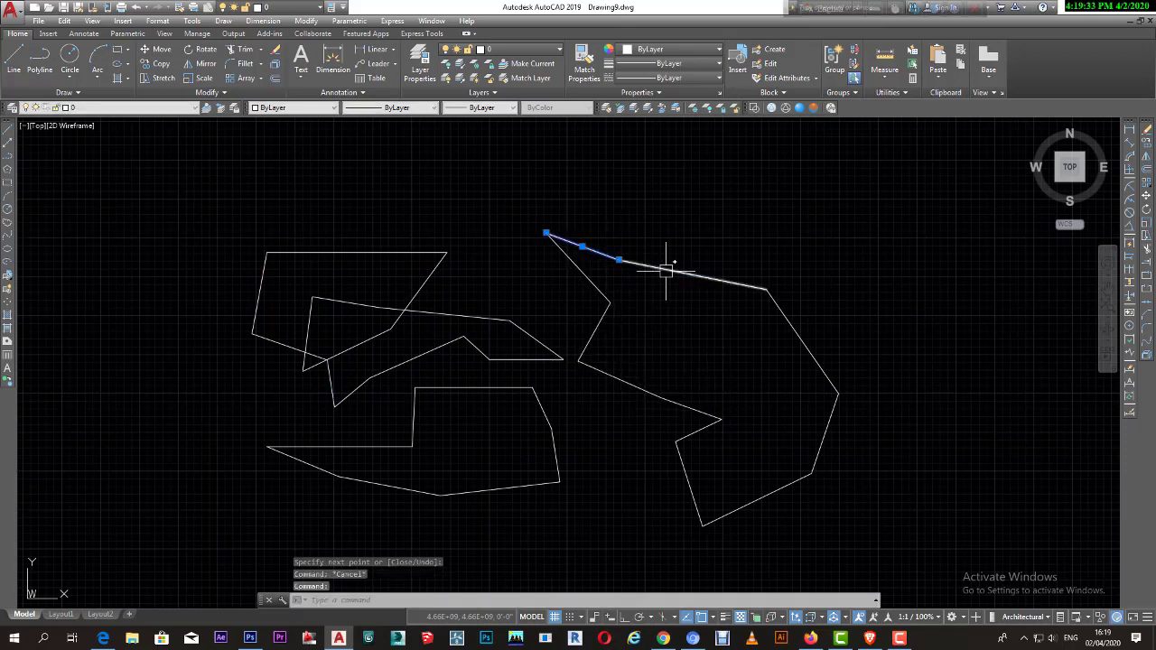
click(668, 270)
click(802, 341)
click(760, 496)
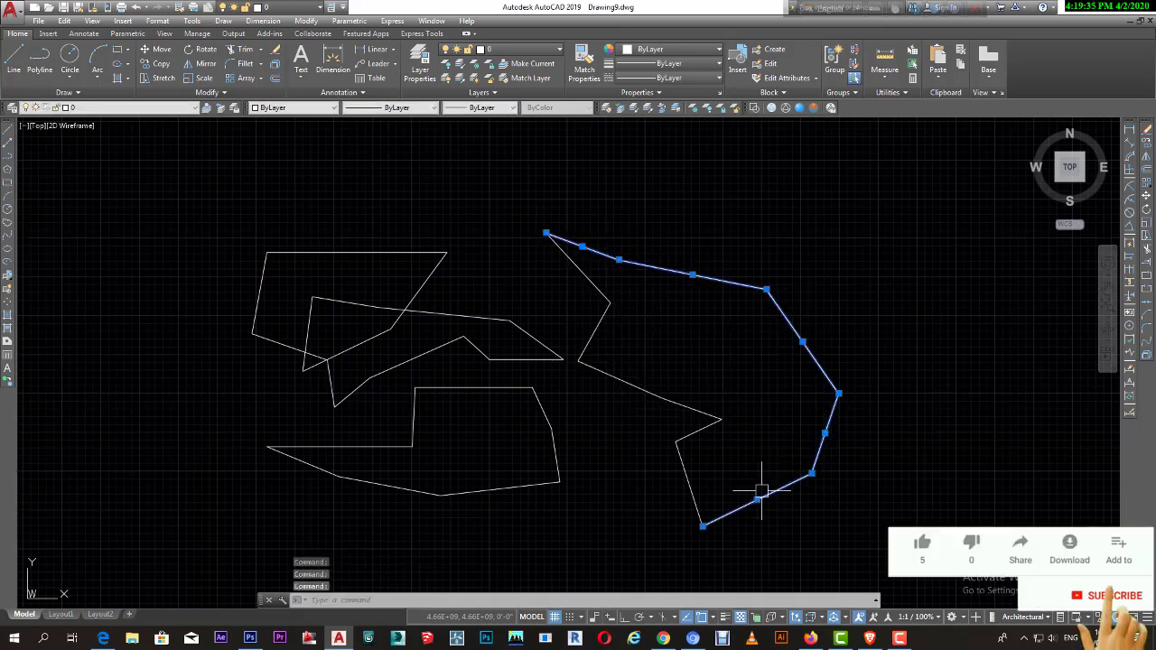
click(688, 482)
click(709, 424)
click(689, 406)
click(587, 369)
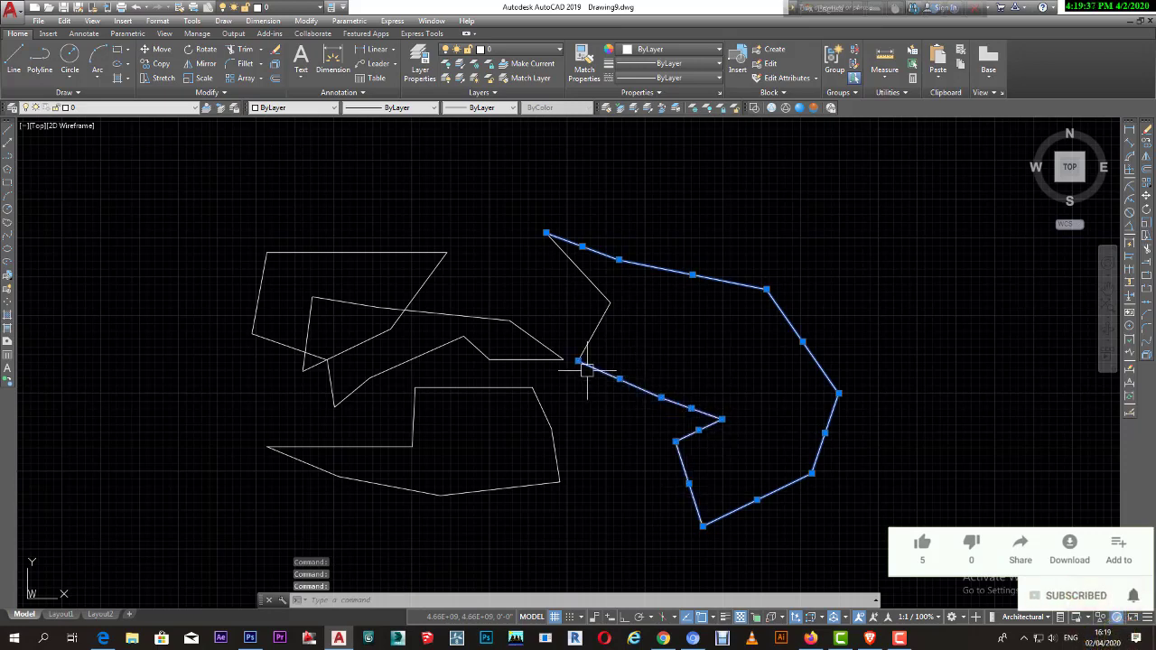
key(Escape)
key(Escape)
click(492, 162)
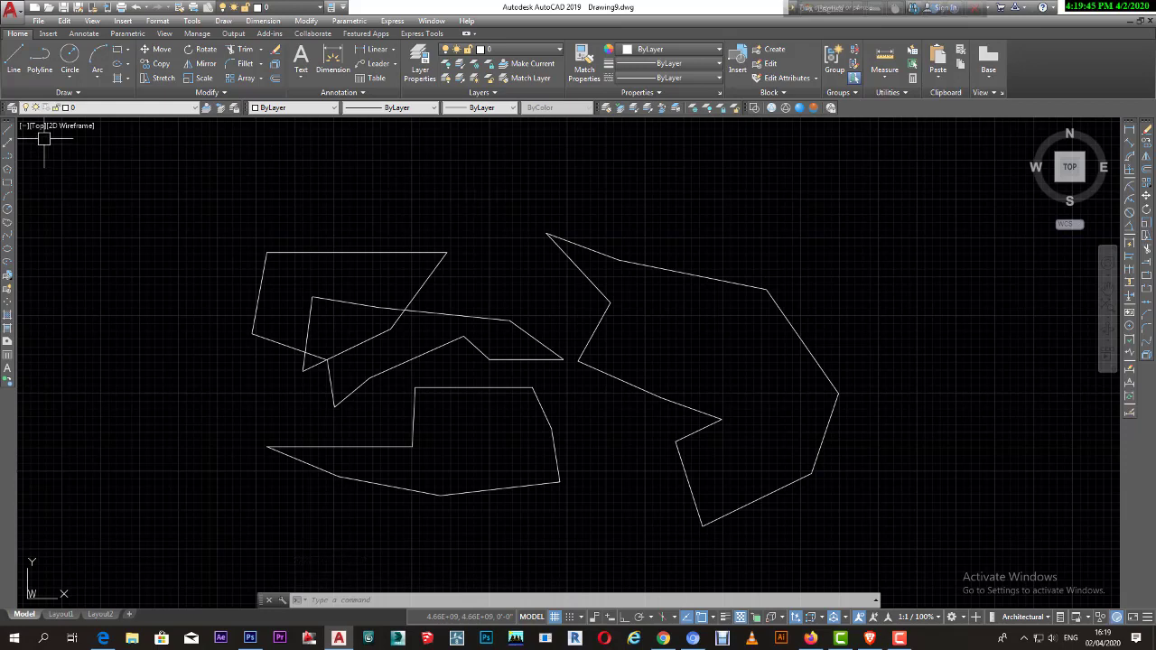
- In Options > Display, raise the Crosshair size slider from 5 to 65
scroll(546, 203, down, 4)
scroll(587, 262, up, 6)
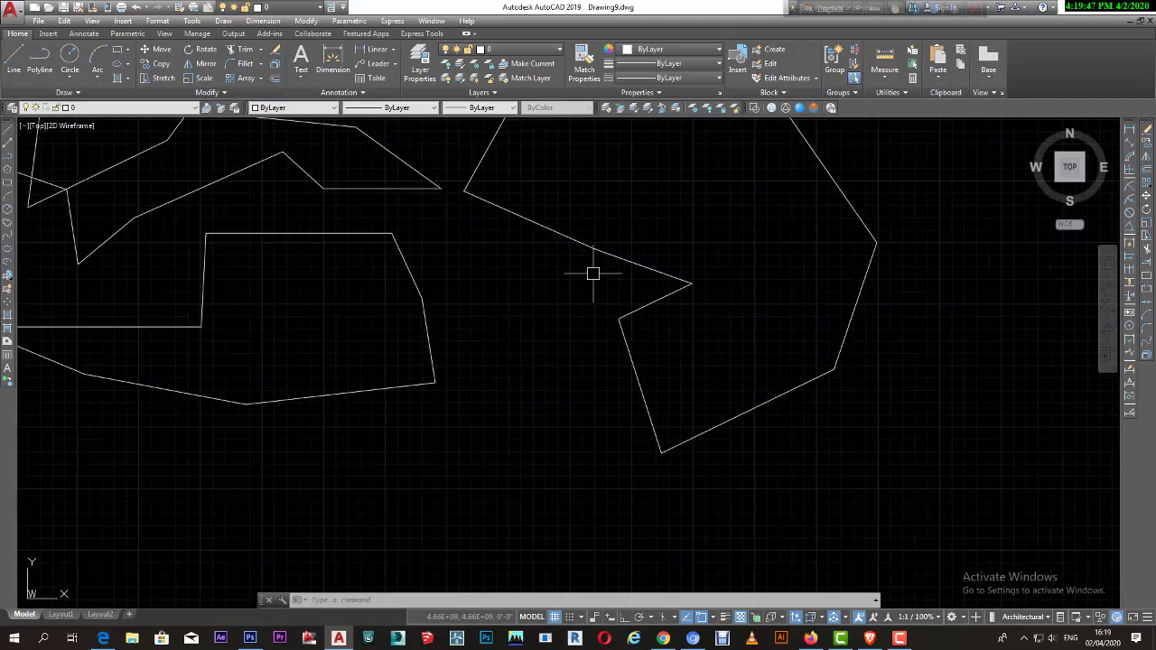
scroll(628, 361, down, 1)
scroll(646, 357, down, 2)
scroll(649, 354, up, 2)
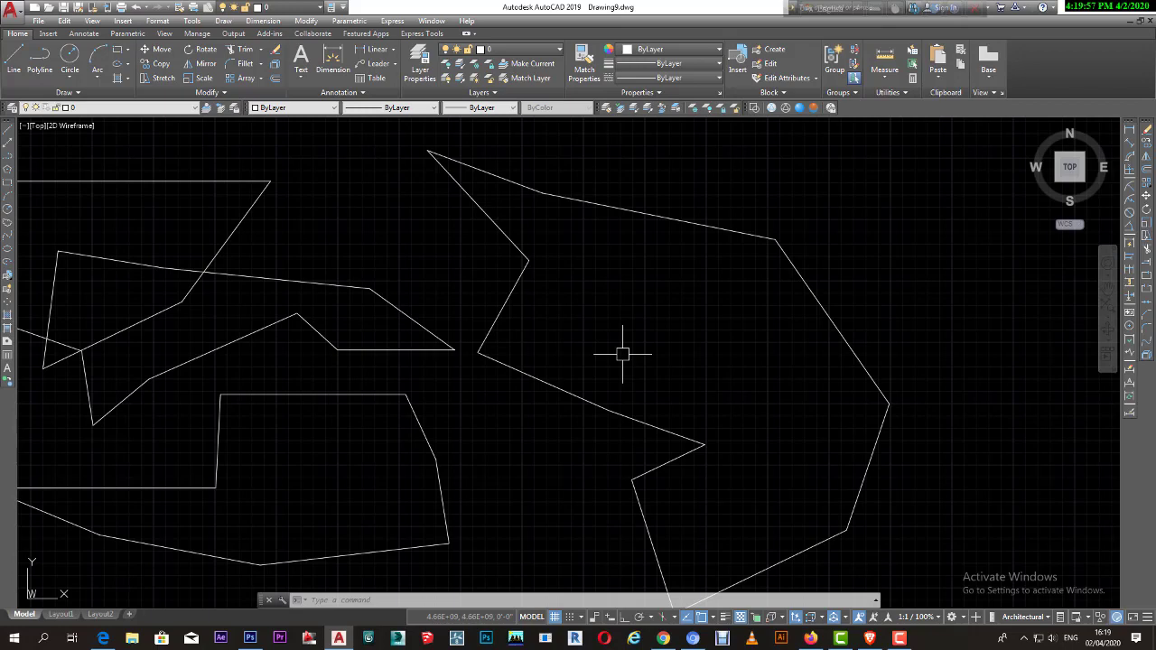
right_click(622, 354)
click(675, 570)
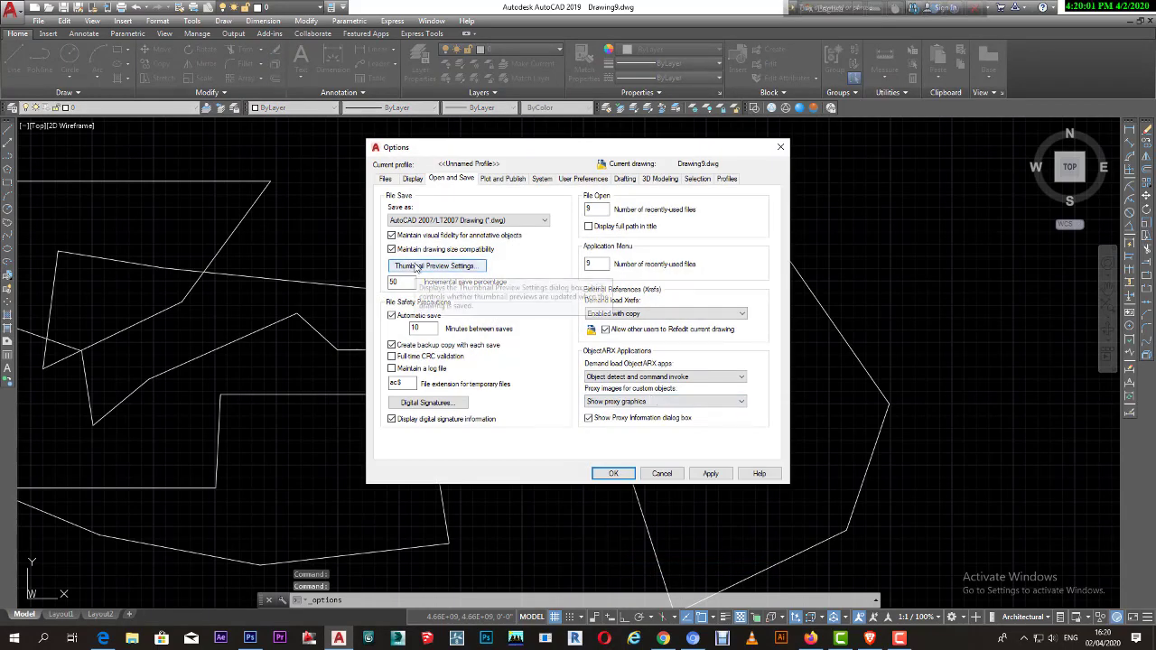
click(412, 180)
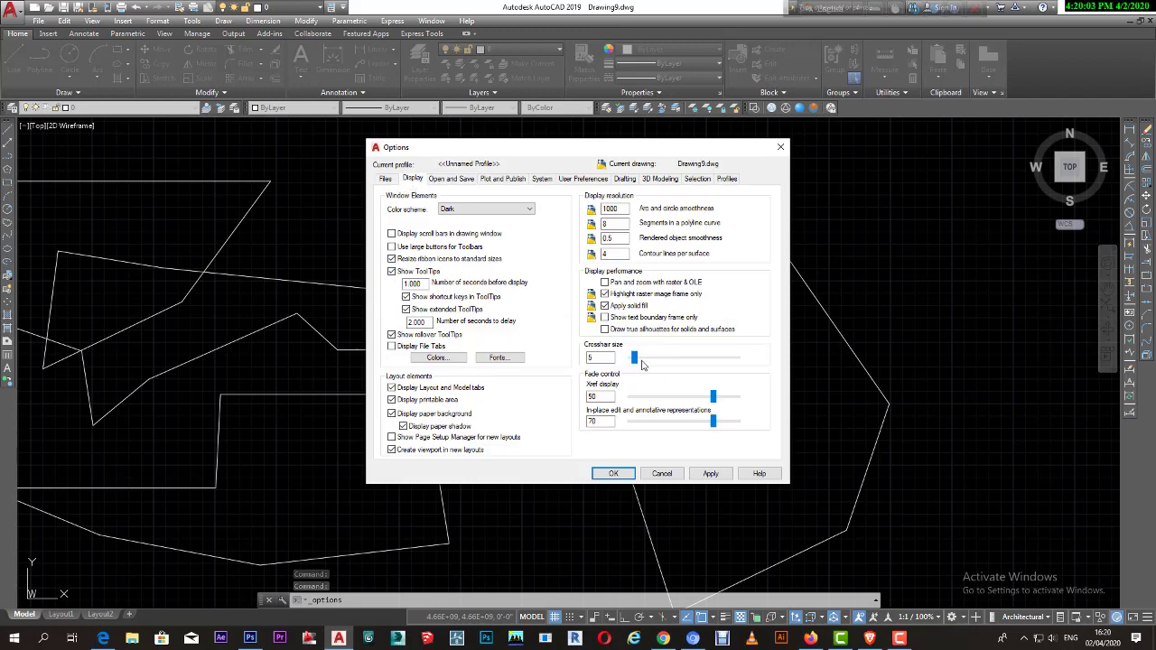
drag(642, 364, 687, 364)
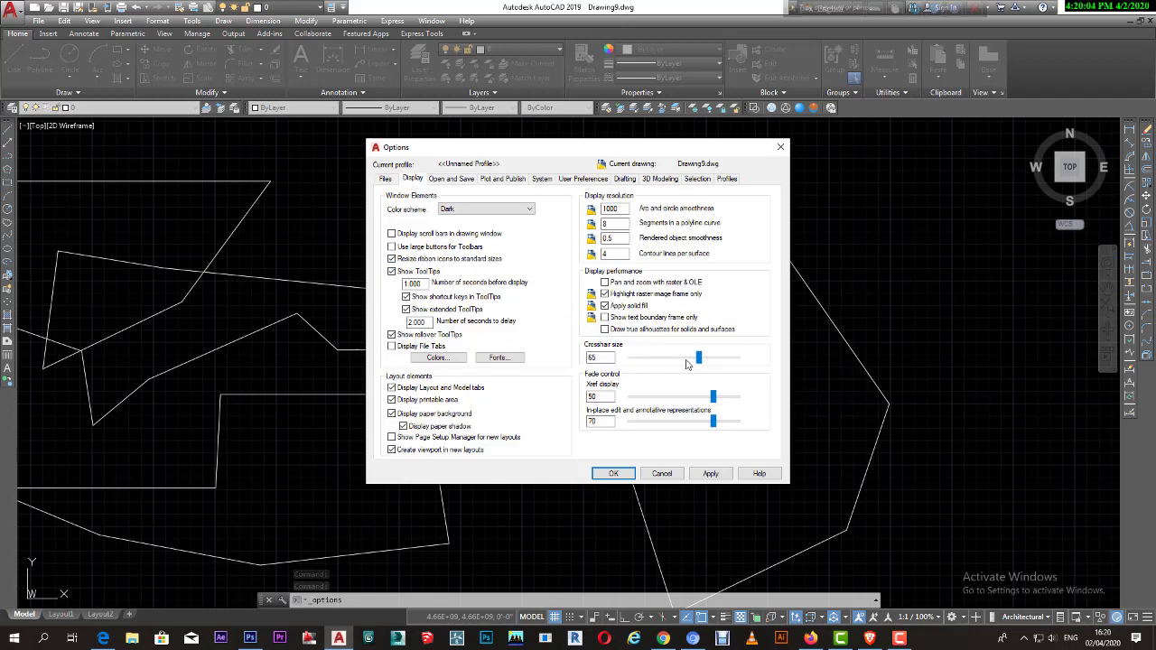
click(710, 474)
click(613, 473)
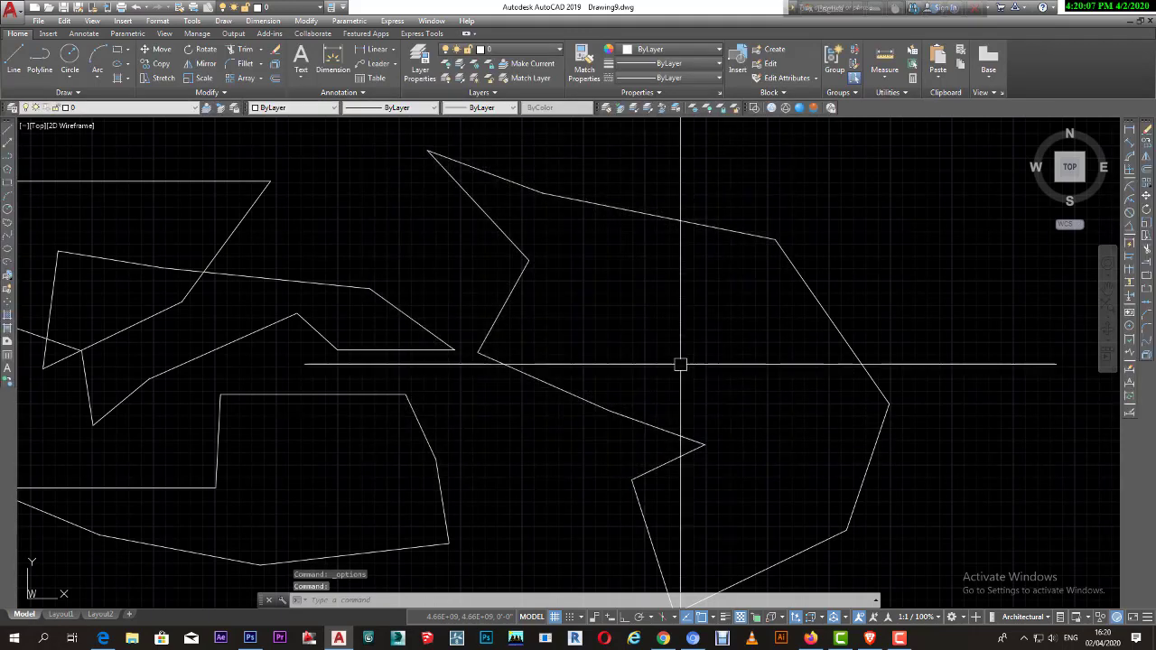
scroll(691, 356, down, 6)
scroll(702, 349, down, 2)
scroll(693, 349, up, 7)
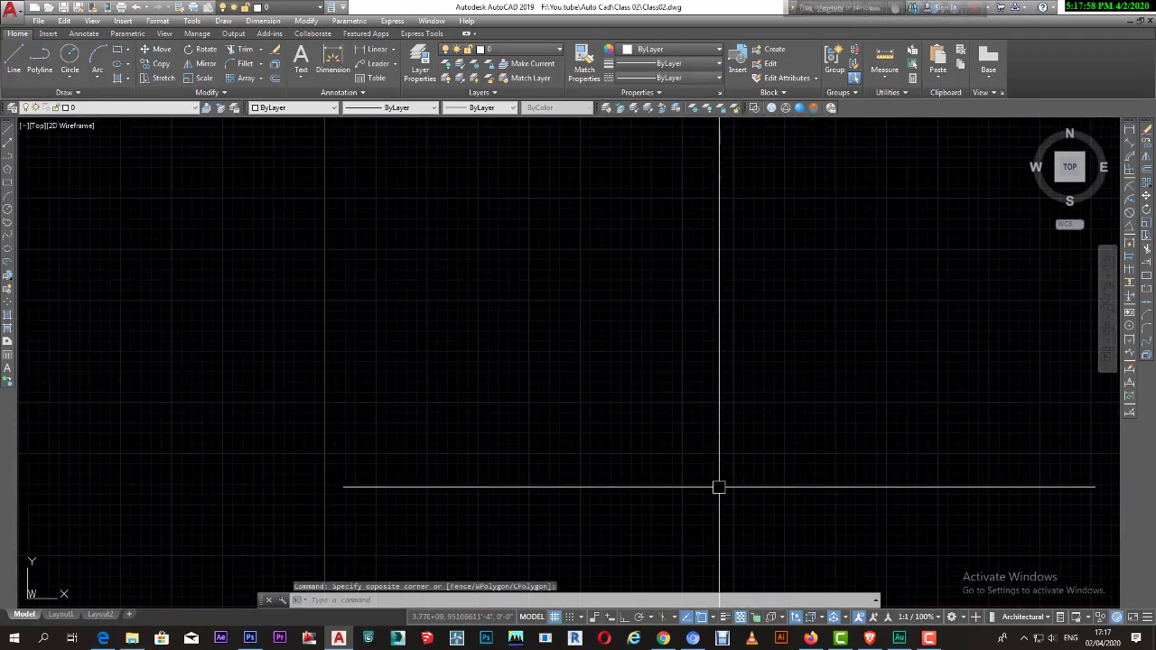
- Run Zoom All, then Zoom Extents, to show all three freeform outlines
text(z)
key(Return)
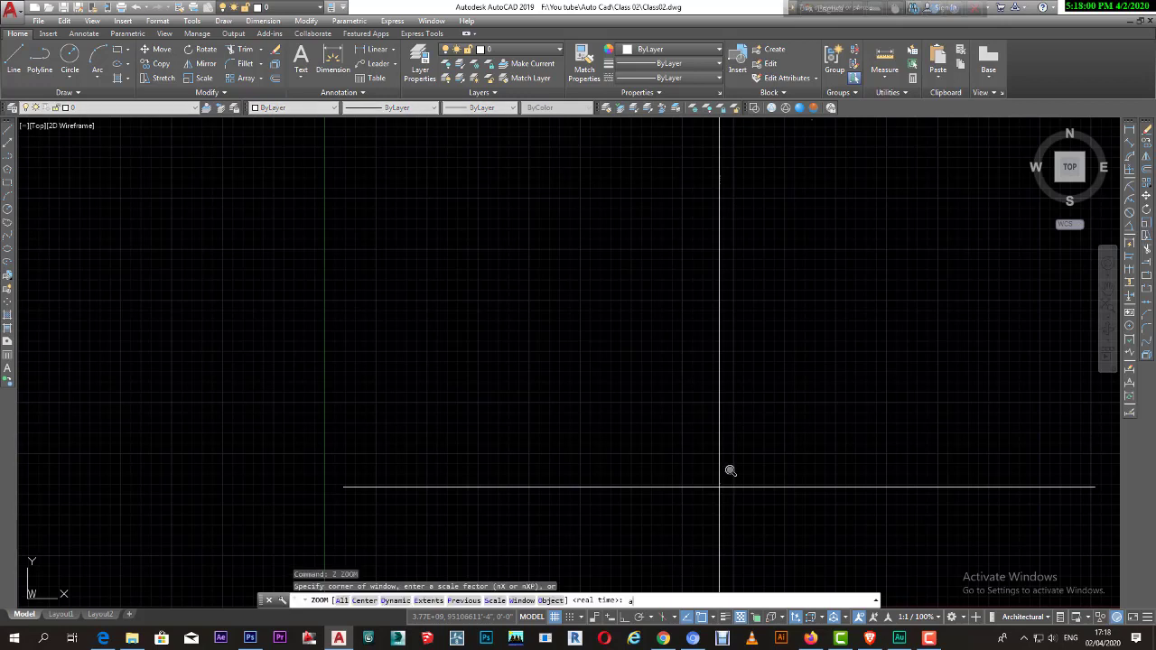
text(a)
key(Return)
text(z)
key(Return)
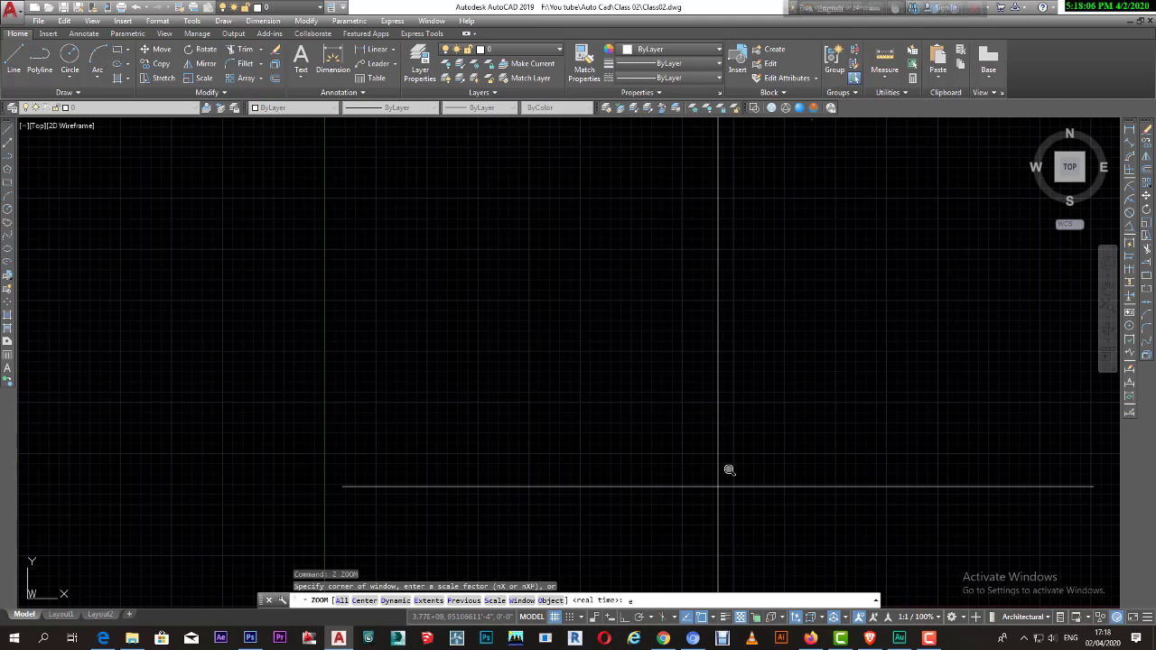
key(Return)
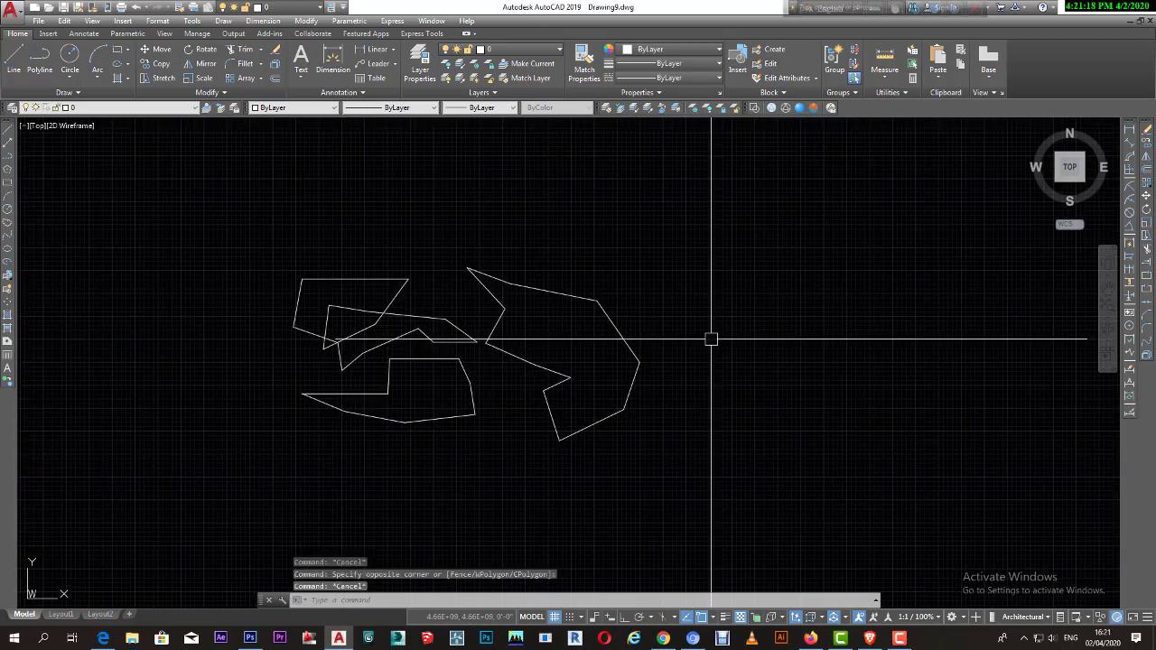
- Zoom into a window around the shapes twice, repeating ZOOM from the shortcut menu
text(a)
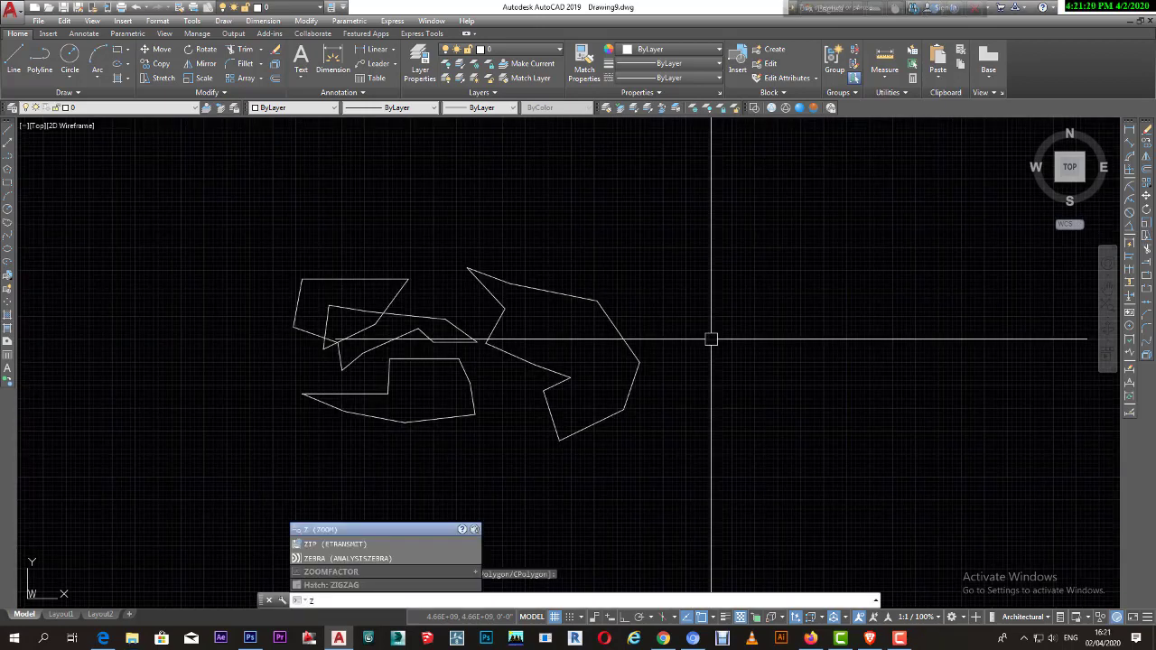
key(Return)
click(241, 197)
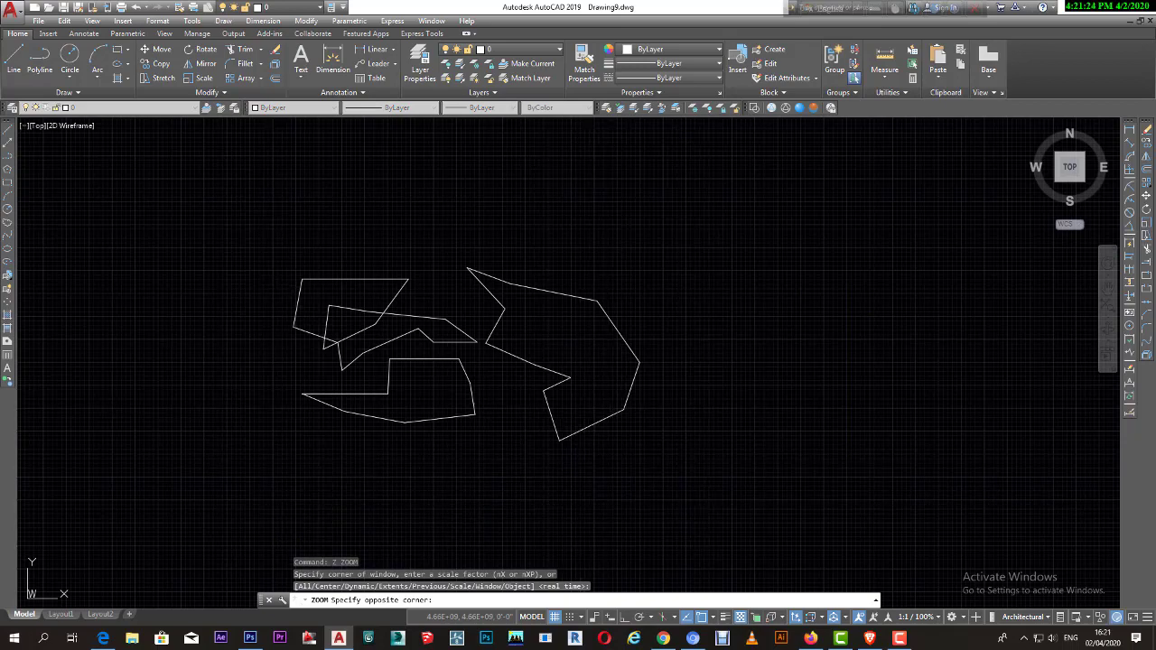
click(696, 497)
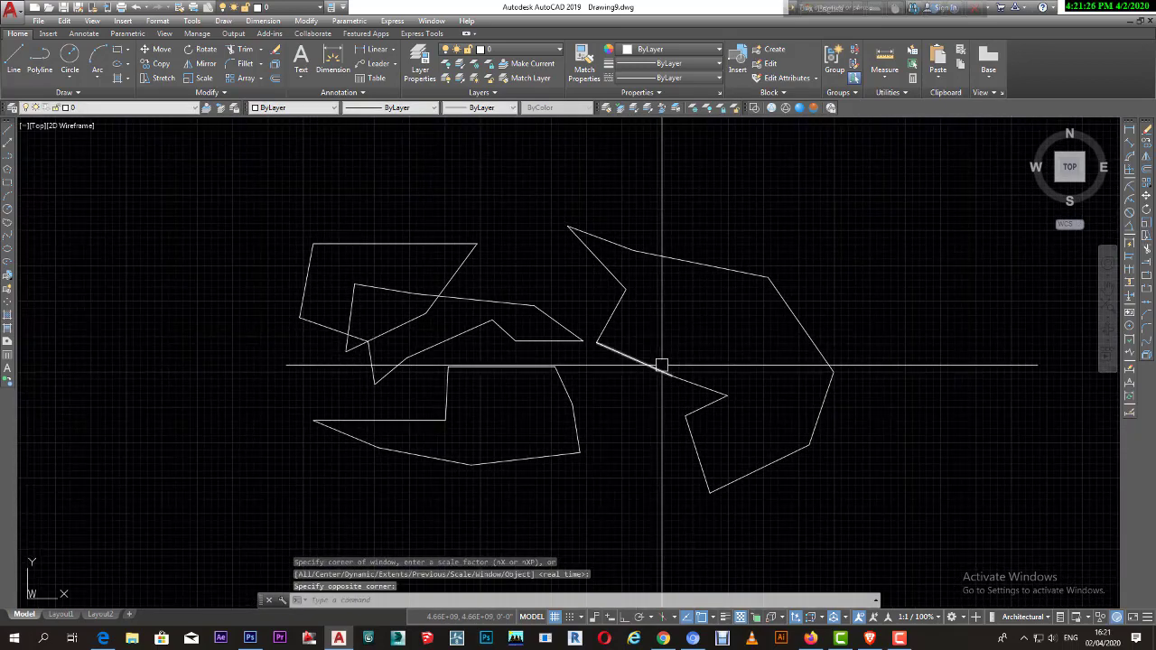
scroll(596, 313, down, 3)
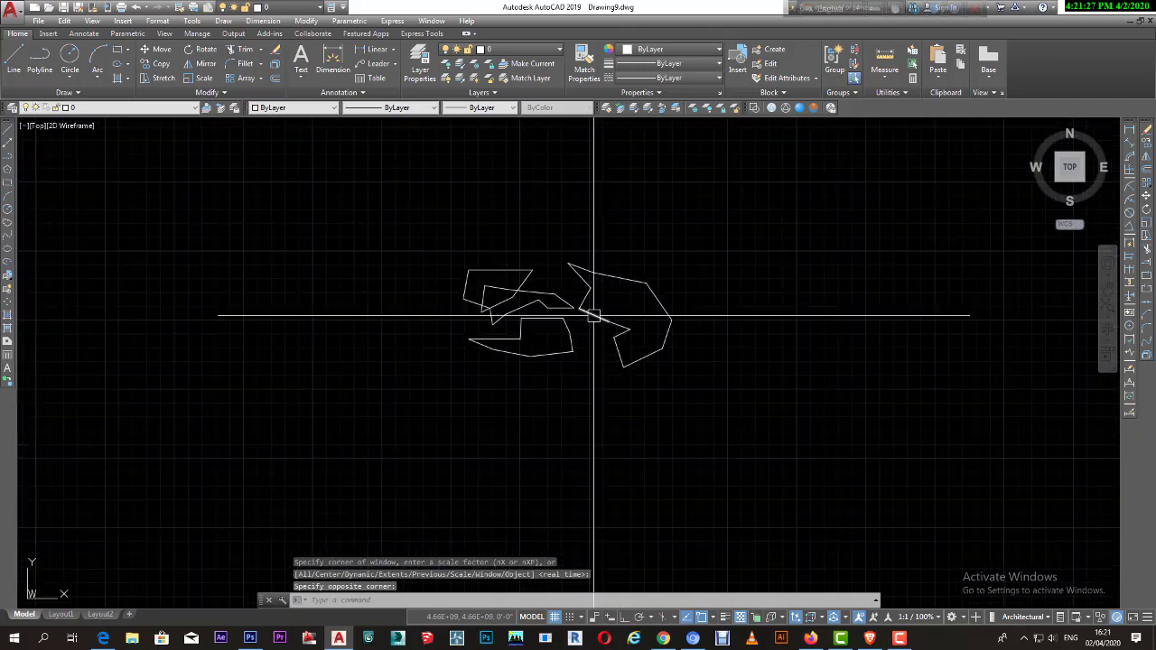
right_click(419, 220)
click(438, 228)
click(387, 193)
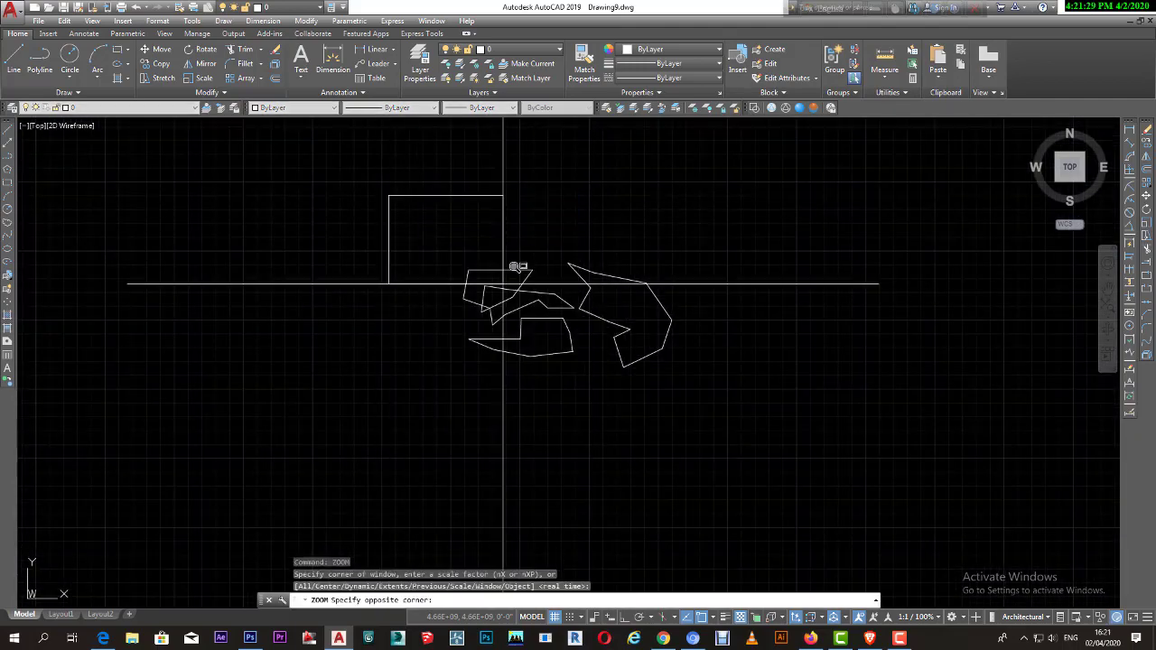
click(729, 434)
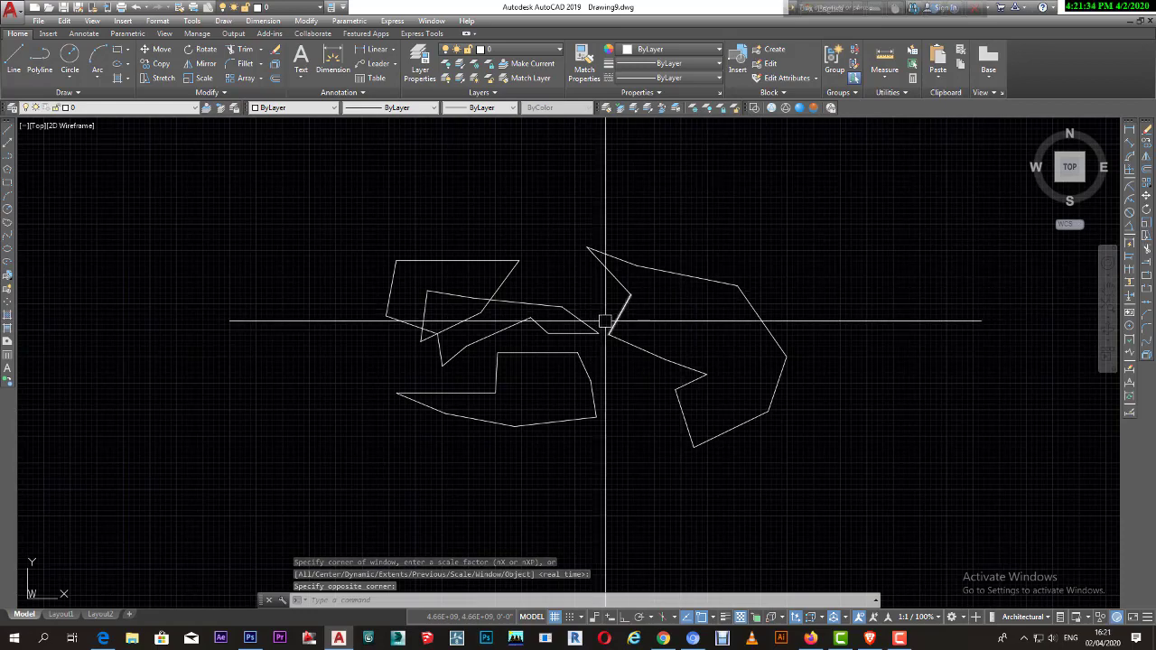
- Fine-tune the framing with wheel zooming and drag panning to recentre the shapes
scroll(604, 321, down, 2)
scroll(602, 323, down, 3)
scroll(602, 322, up, 5)
scroll(578, 327, up, 4)
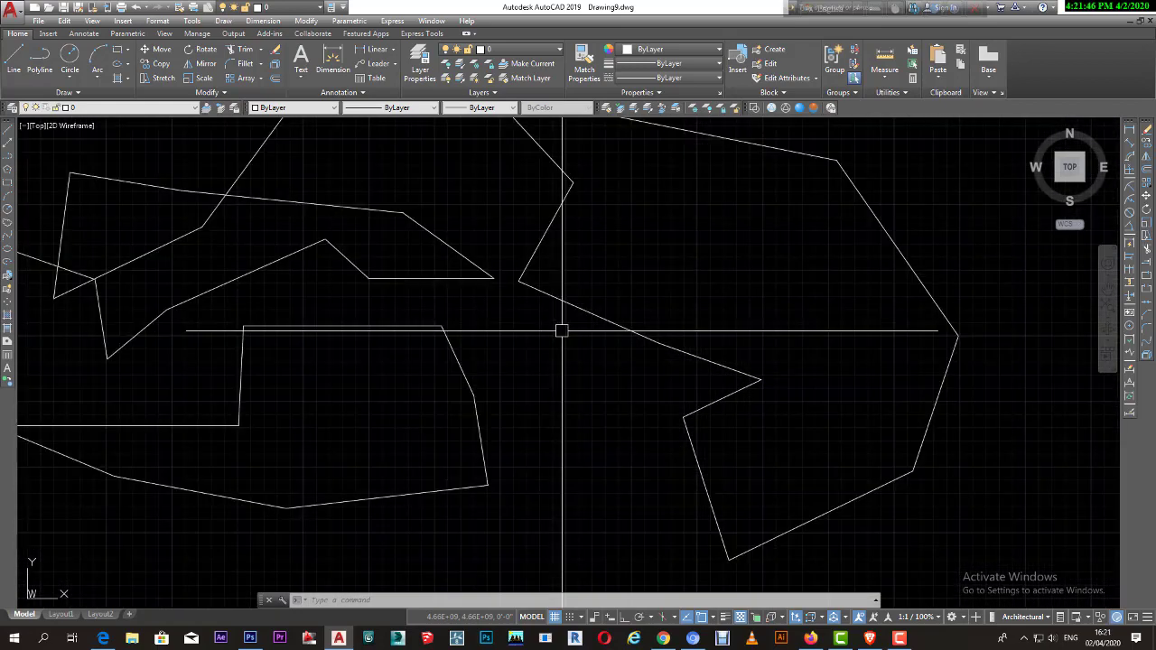
scroll(562, 330, down, 4)
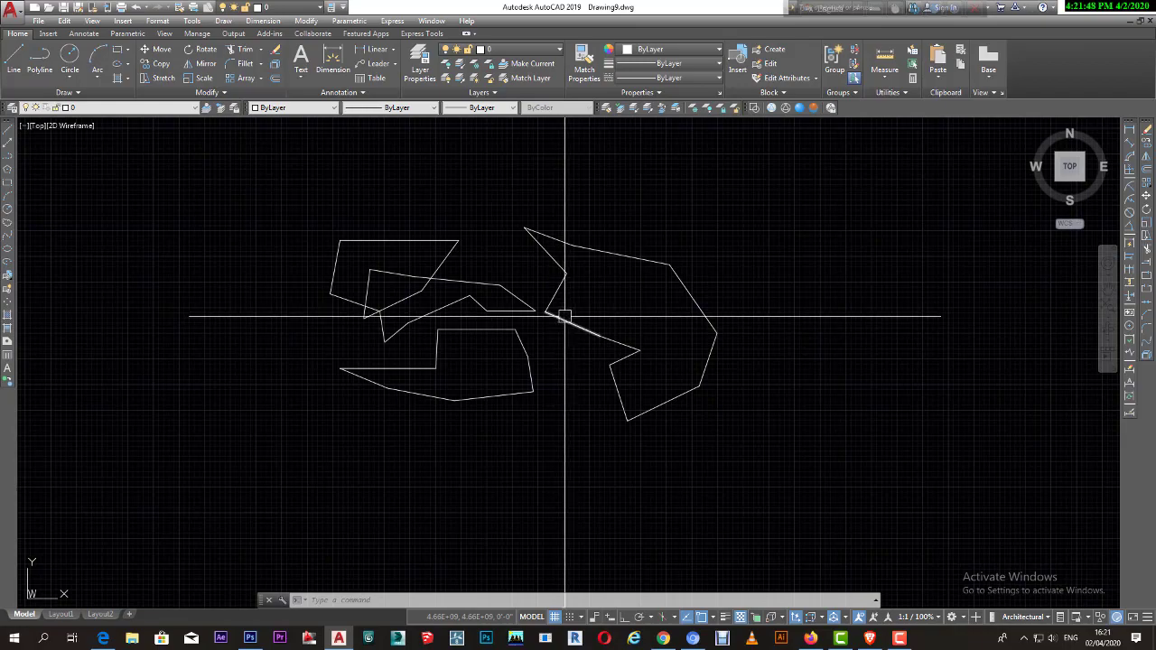
scroll(567, 307, down, 4)
scroll(570, 297, up, 8)
scroll(571, 297, down, 8)
scroll(570, 298, up, 2)
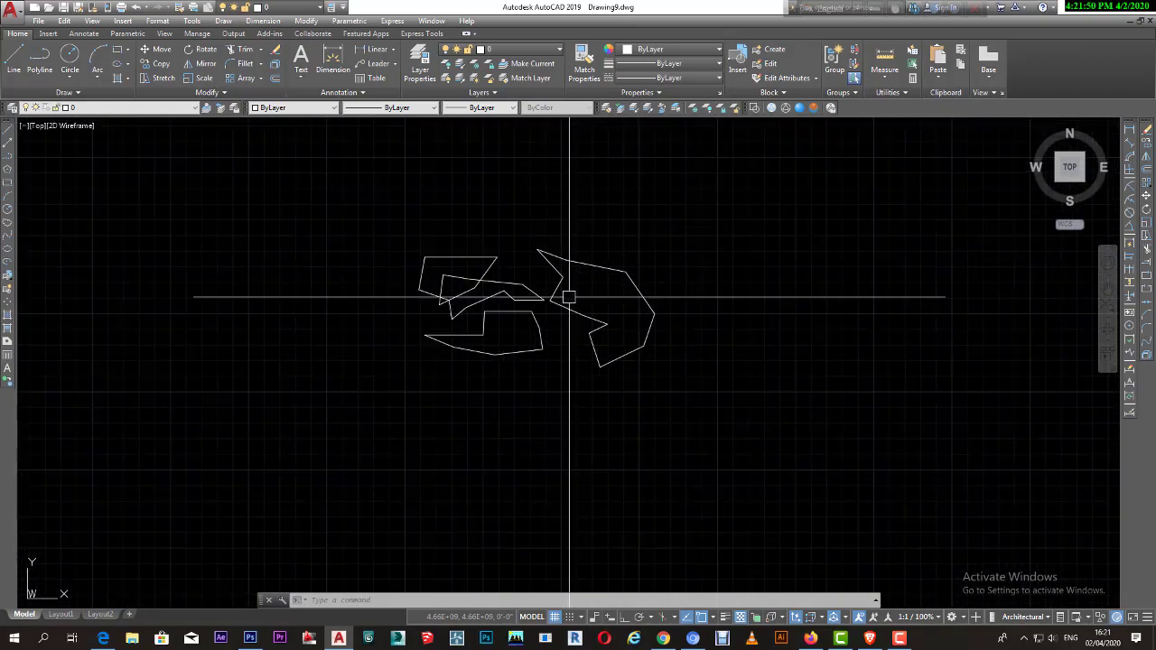
scroll(570, 297, up, 4)
scroll(569, 296, down, 4)
middle_drag(569, 296, 560, 305)
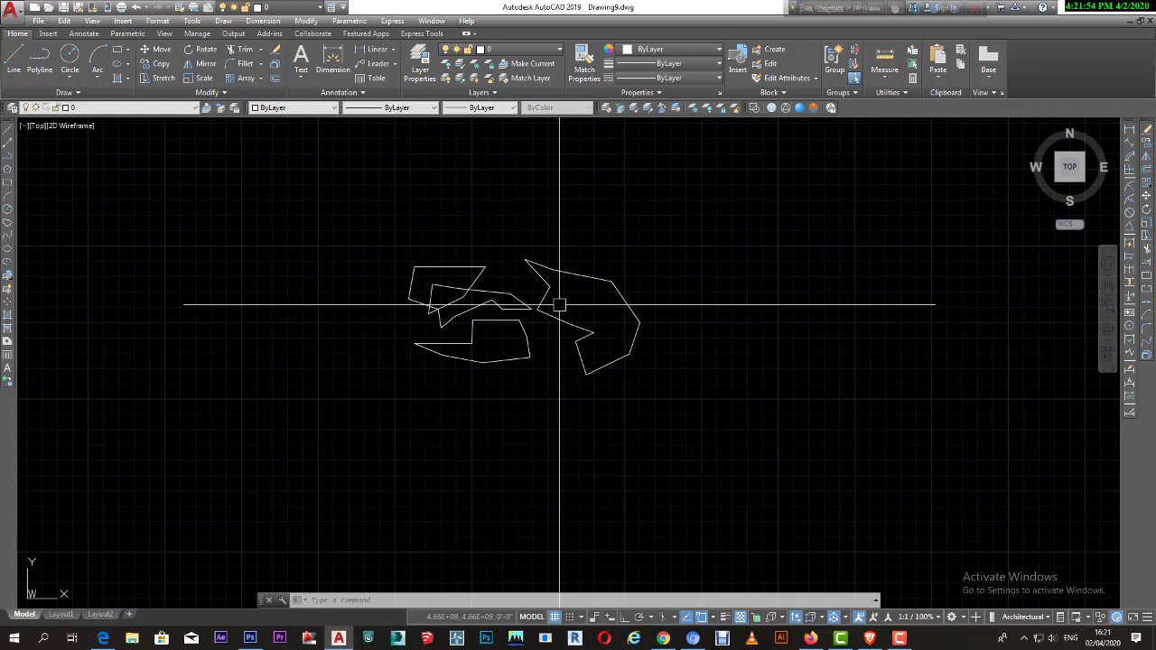
scroll(560, 305, up, 2)
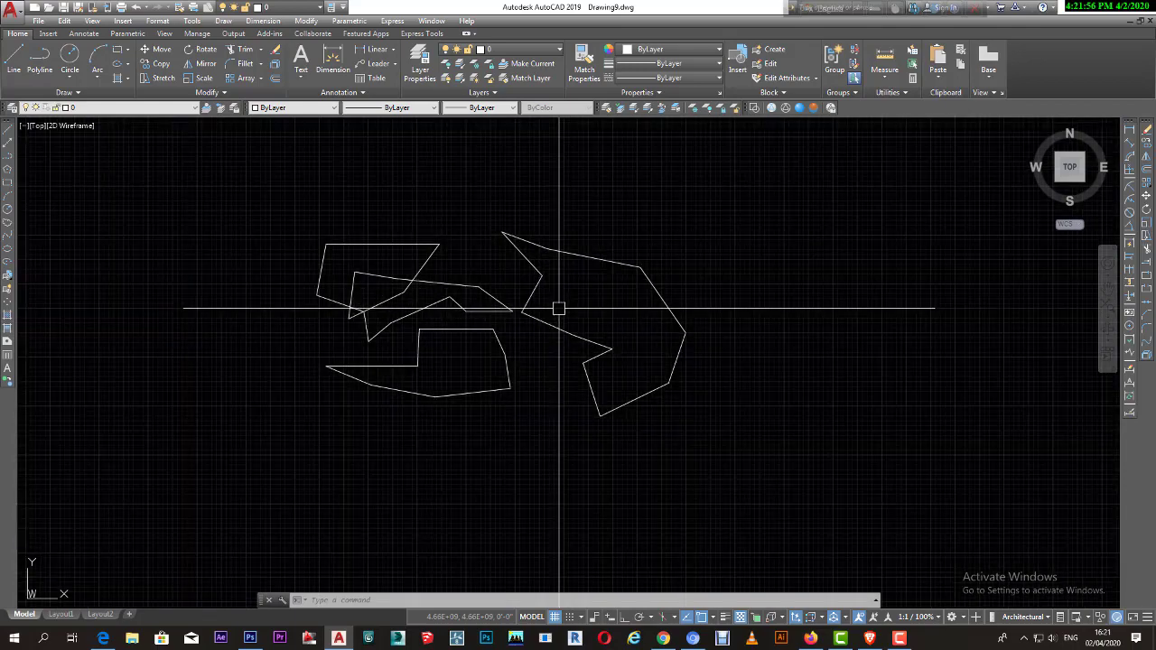
middle_drag(558, 308, 505, 314)
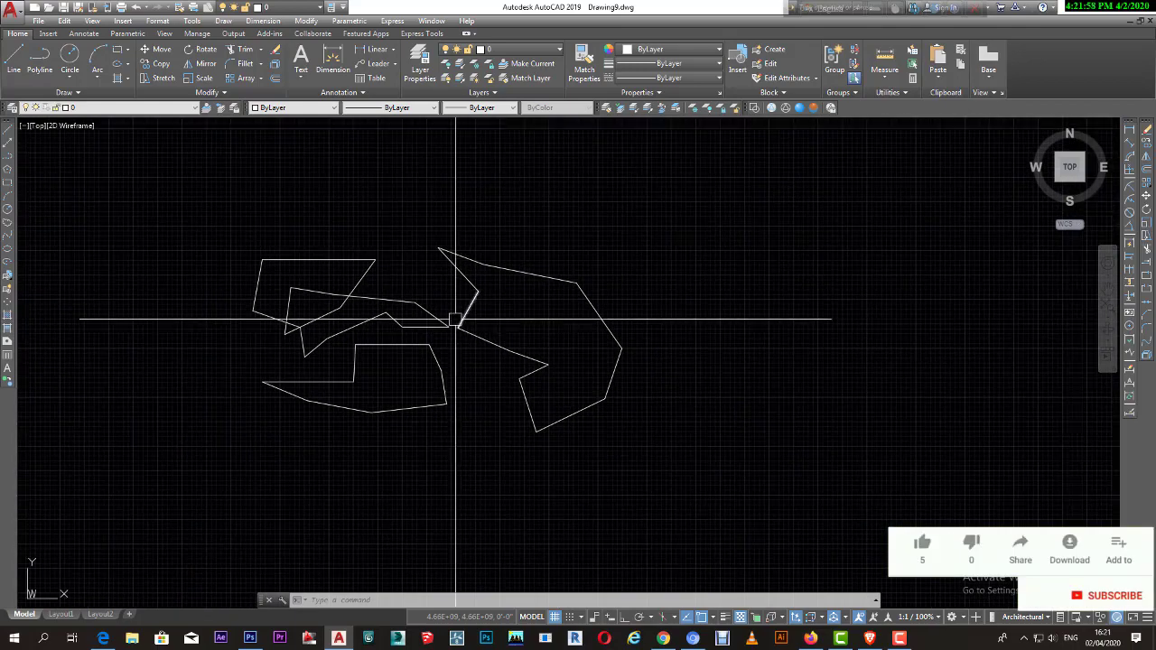
scroll(430, 306, down, 2)
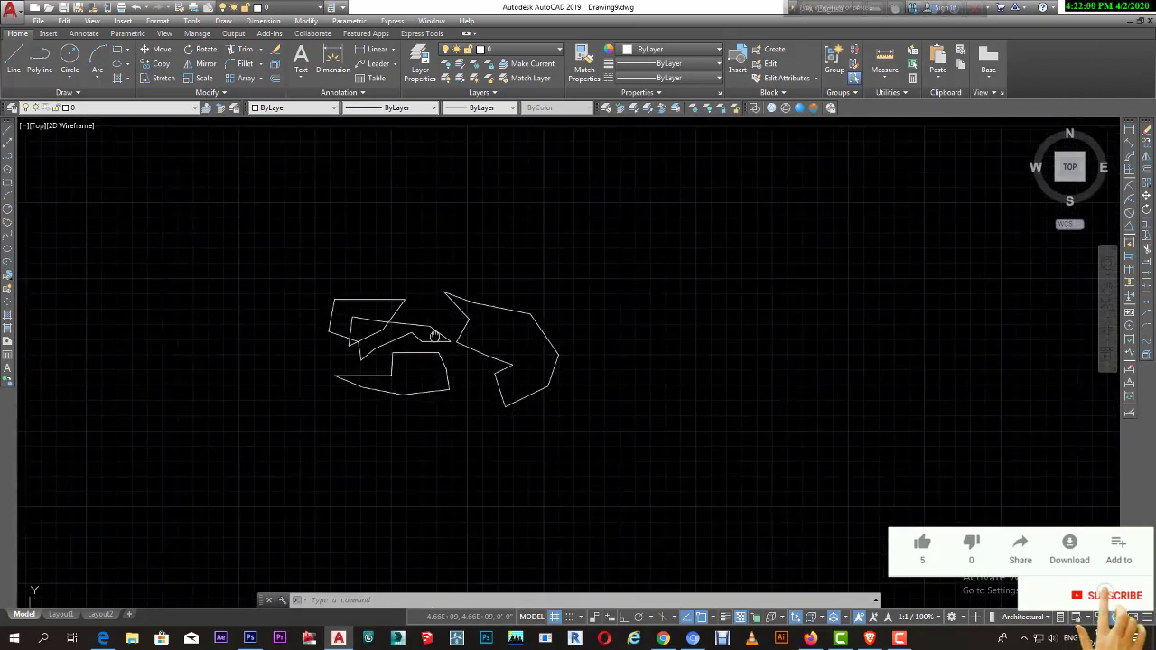
- Use the PAN command to shift the shapes right, then exit pan mode
text(p)
key(Return)
drag(184, 336, 320, 304)
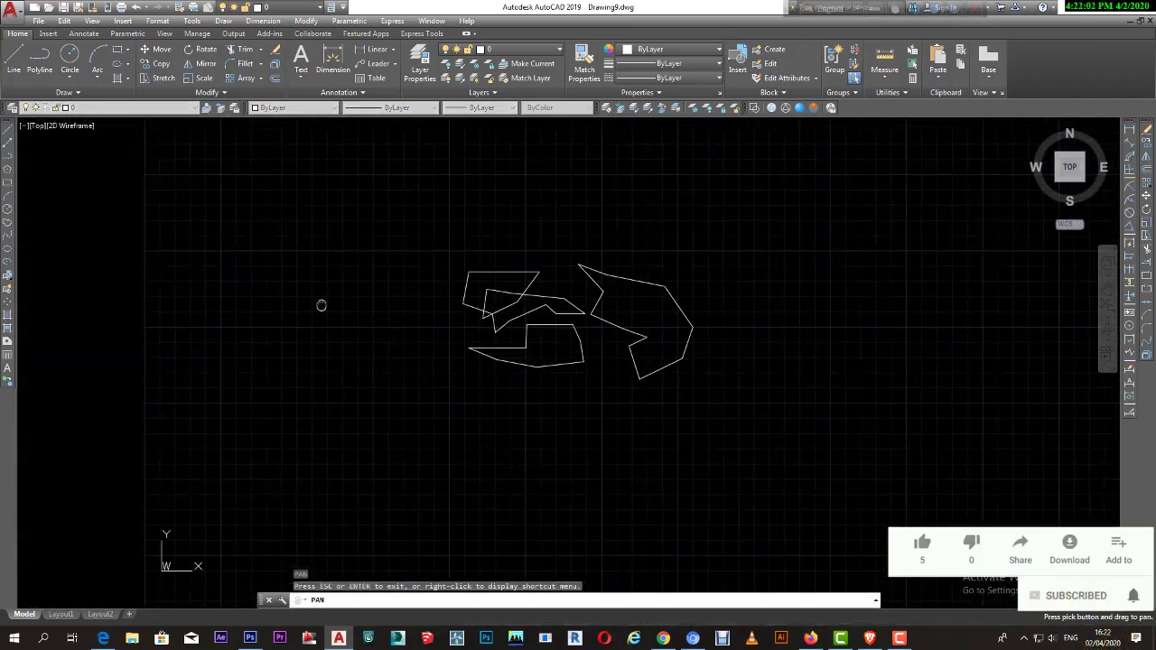
scroll(490, 335, down, 2)
scroll(531, 384, up, 4)
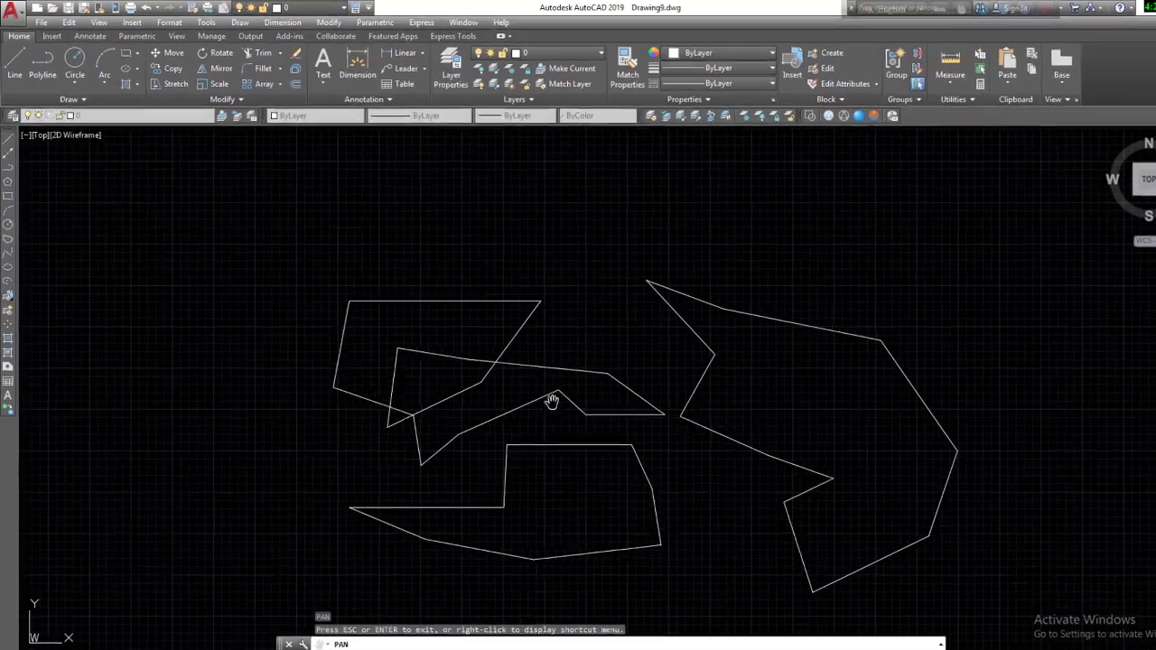
right_click(433, 313)
click(548, 386)
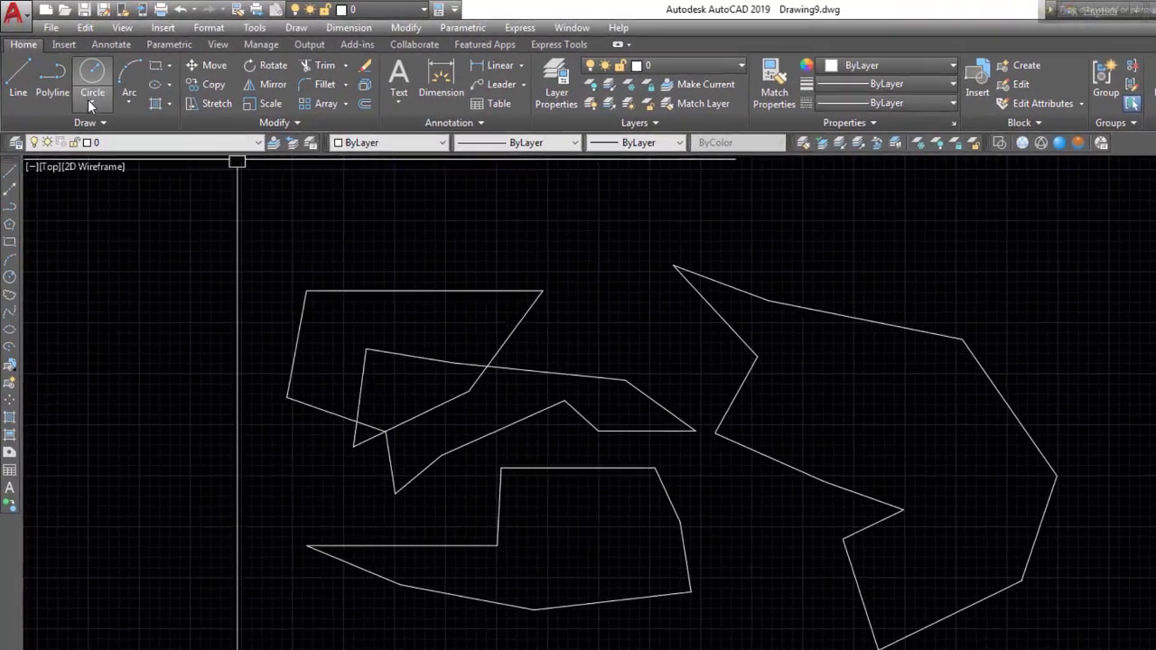
click(13, 11)
- Save the drawing from the application menu with the file name Class02
click(54, 177)
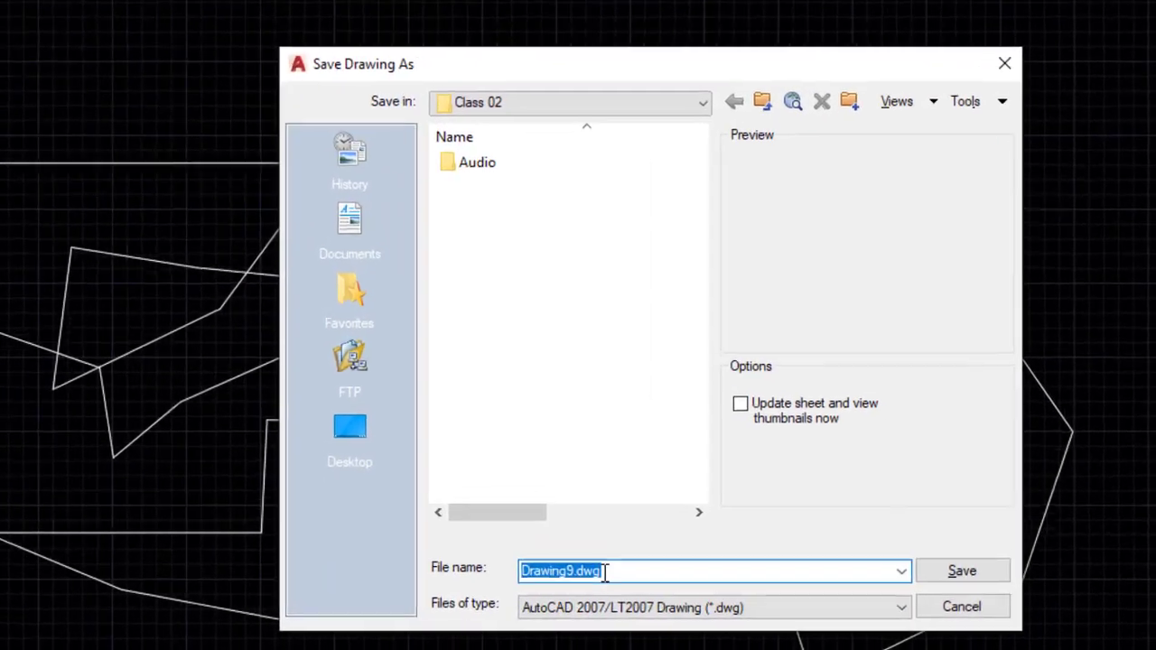
text(C)
text(lass02)
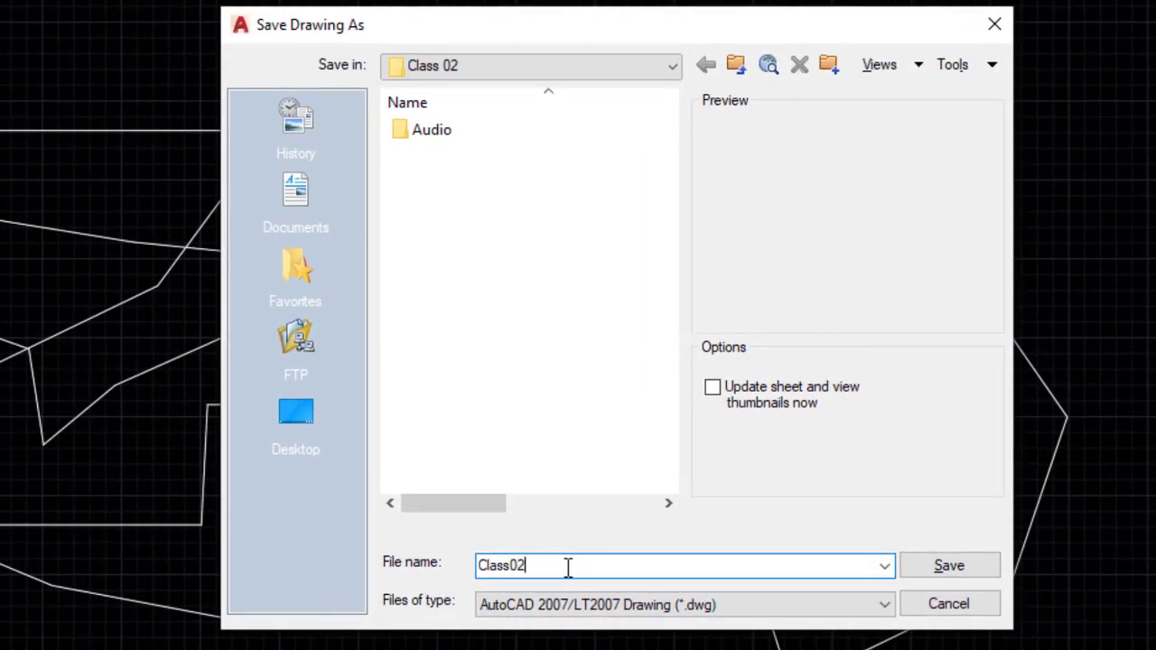
key(Return)
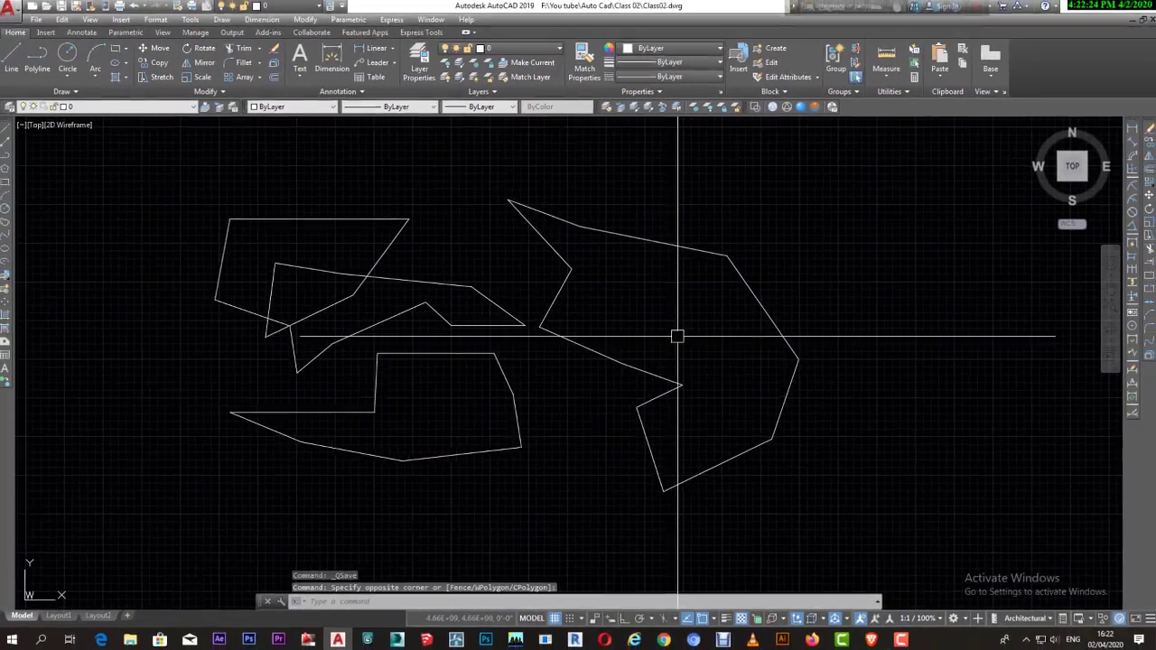
click(676, 335)
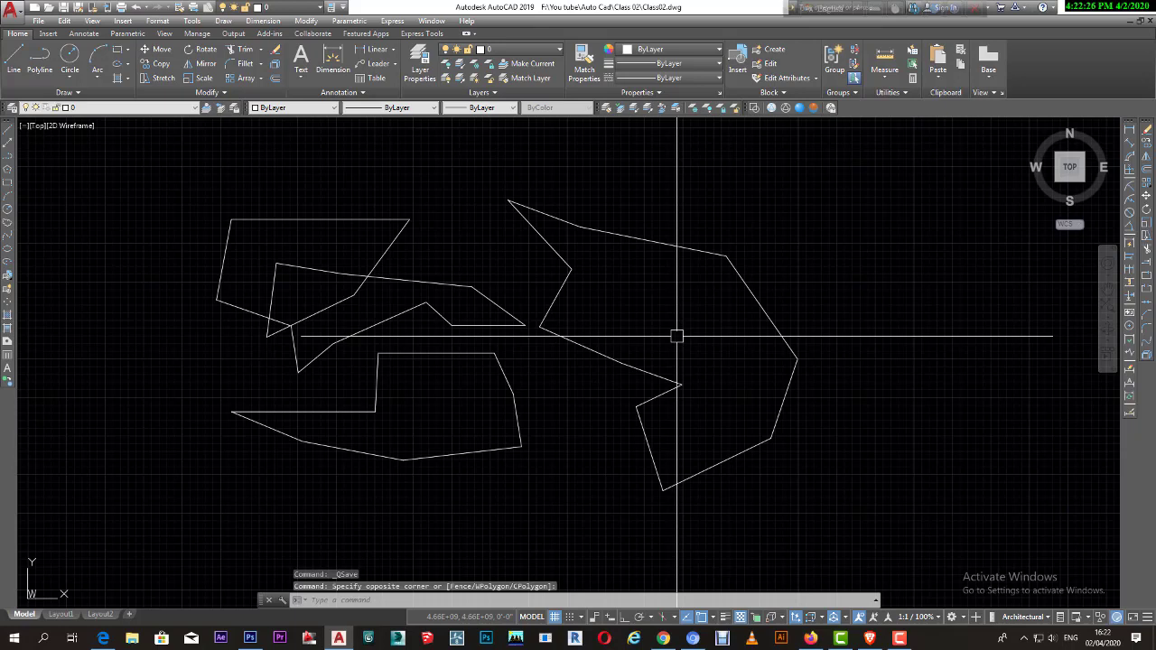